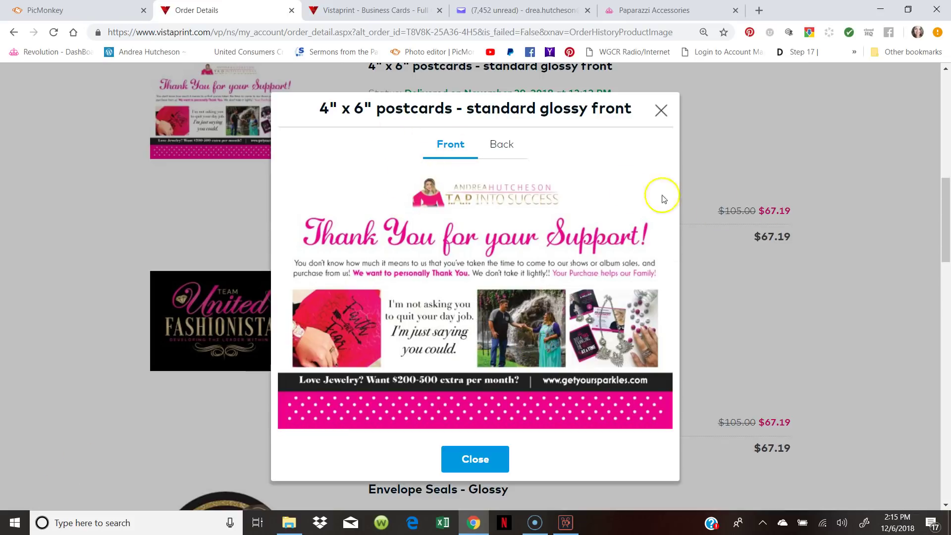
Preview the 4" x 6" postcard's back and front, then return to the My Account page
{"action": "left_click", "coordinate": [495, 145]}
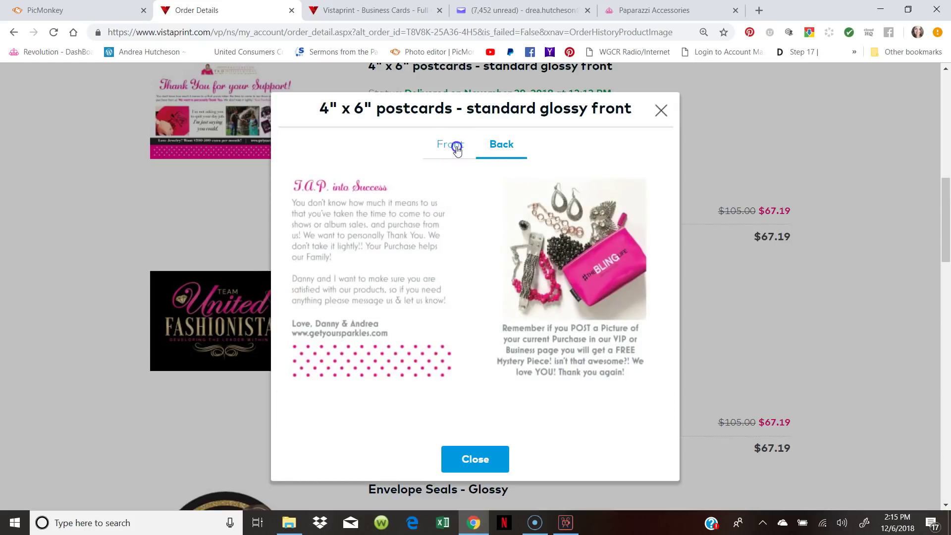
{"action": "left_click", "coordinate": [456, 149]}
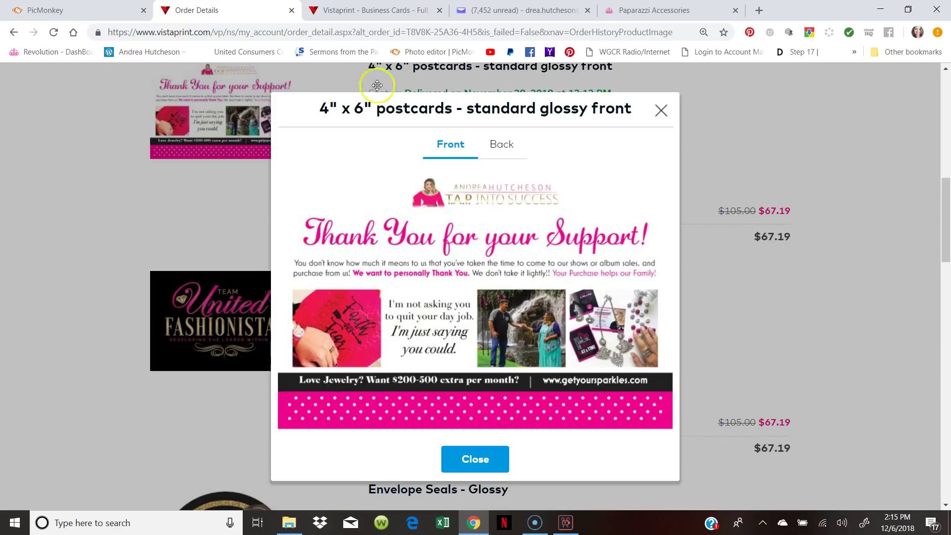
{"action": "left_click", "coordinate": [374, 10]}
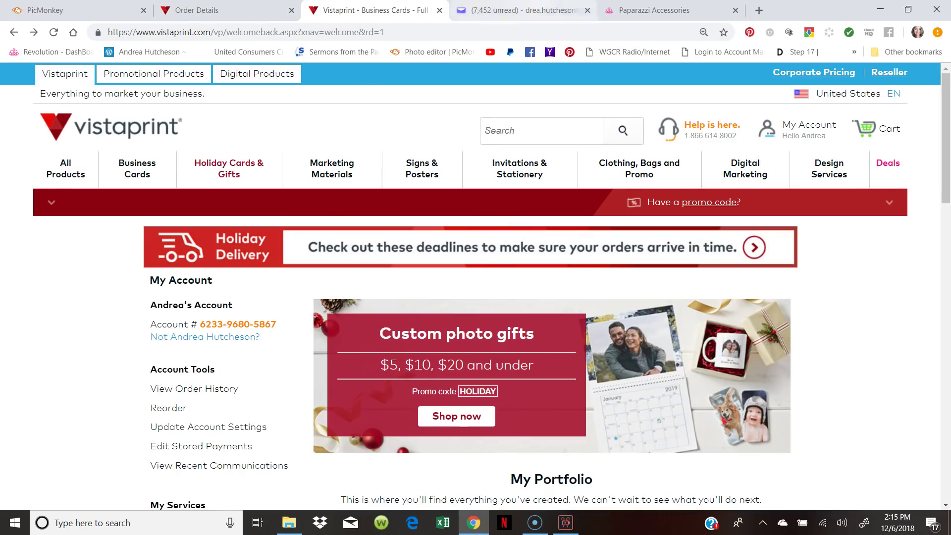
Highlight the ITSBACK promo code in the Vistaprint email in Yahoo Mail
{"action": "left_click", "coordinate": [520, 10]}
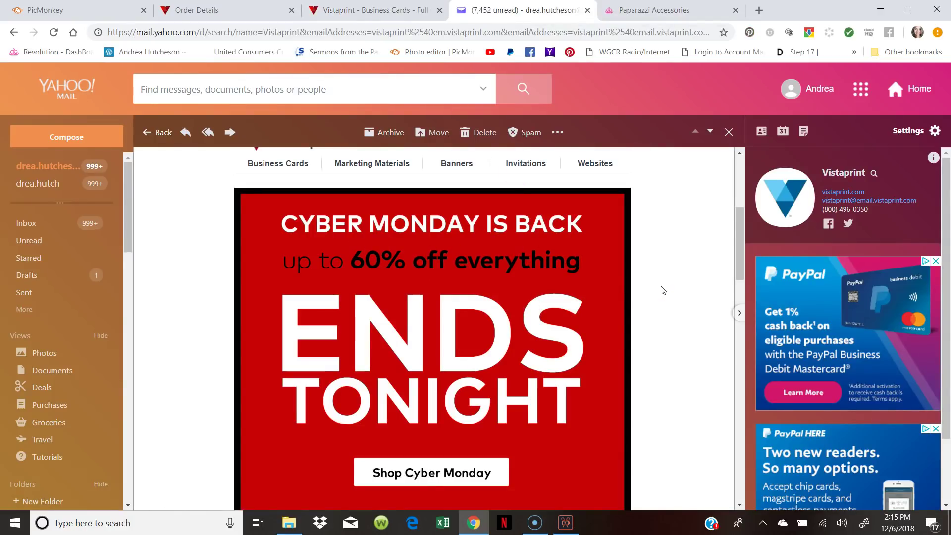
{"action": "scroll", "coordinate": [628, 341], "scroll_direction": "up", "scroll_amount": 1}
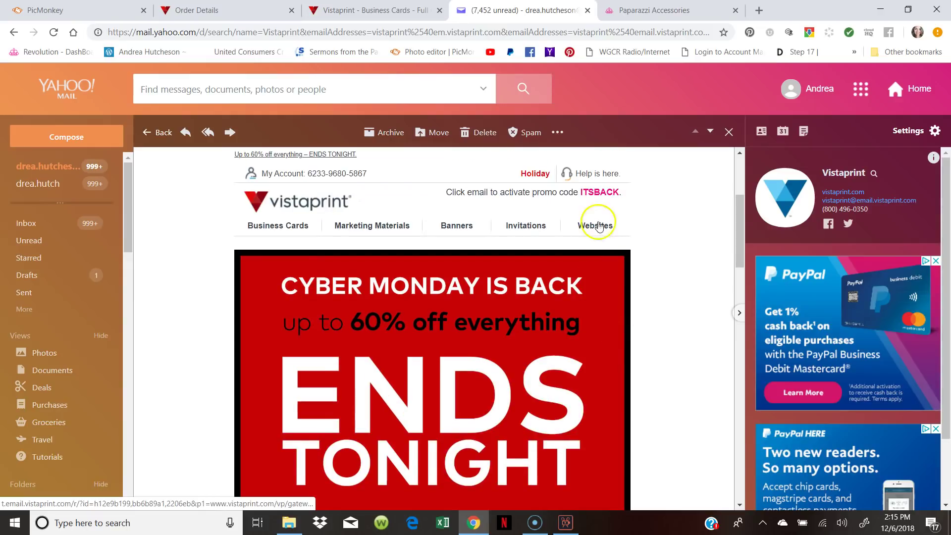
{"action": "left_click_drag", "start_coordinate": [626, 195], "coordinate": [579, 193]}
{"action": "left_click", "coordinate": [655, 229]}
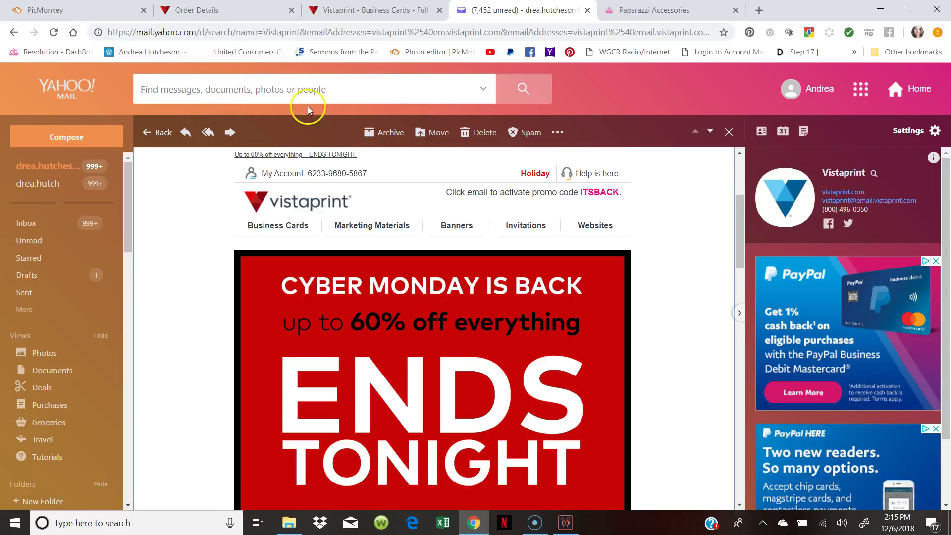
Search the mailbox for VPBC500, then close Yahoo Mail
{"action": "left_click", "coordinate": [312, 90]}
{"action": "type", "text": "V"}
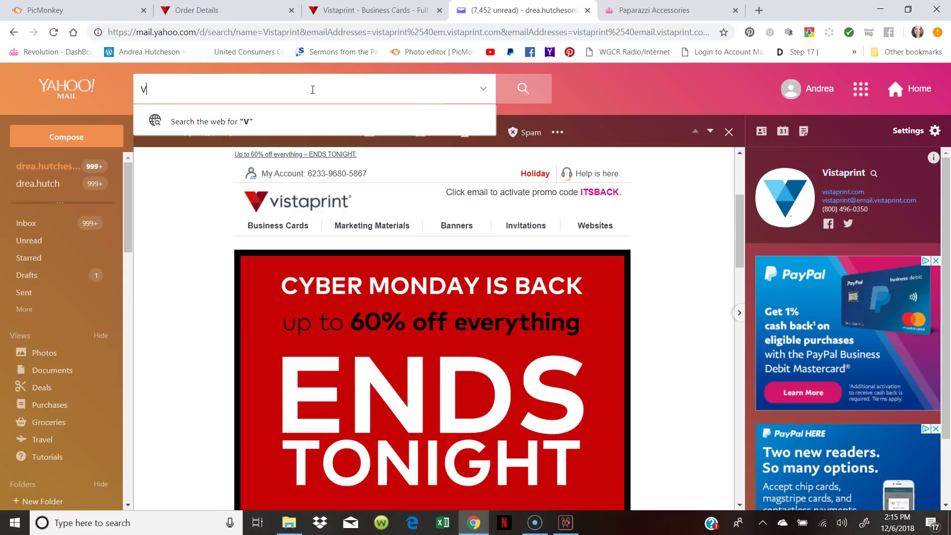
{"action": "type", "text": "PBC500"}
{"action": "left_click", "coordinate": [589, 12]}
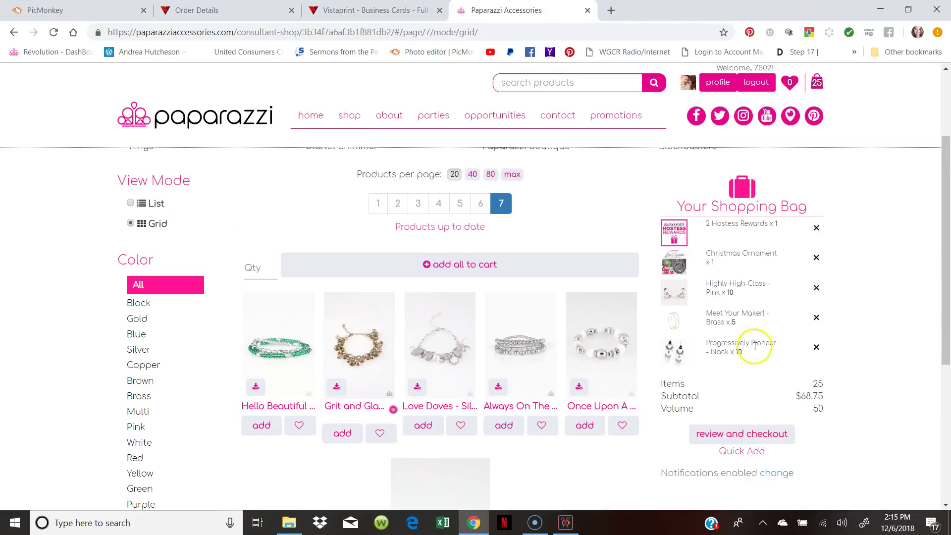
Glance at the Order Details preview, then bring up PicMonkey's home page with its Hub designs
{"action": "left_click", "coordinate": [237, 9]}
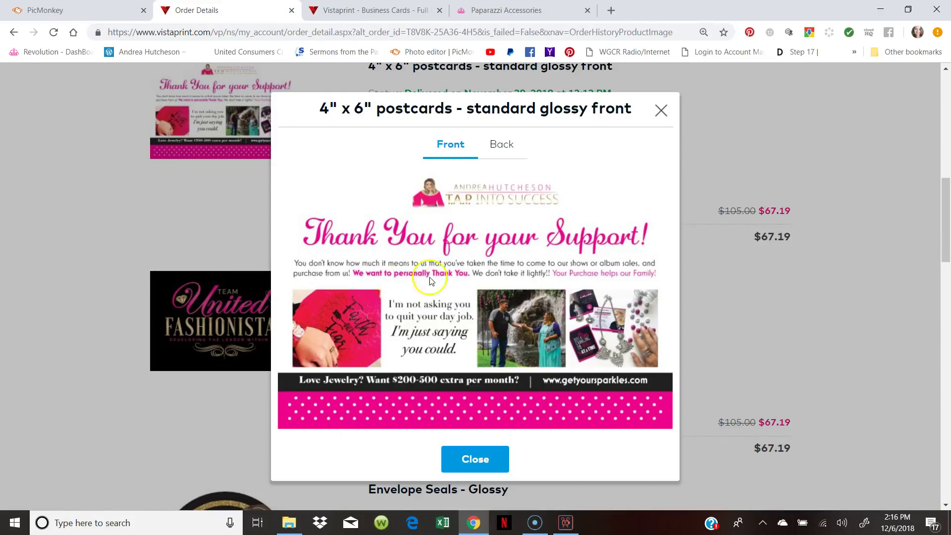
{"action": "left_click", "coordinate": [74, 10]}
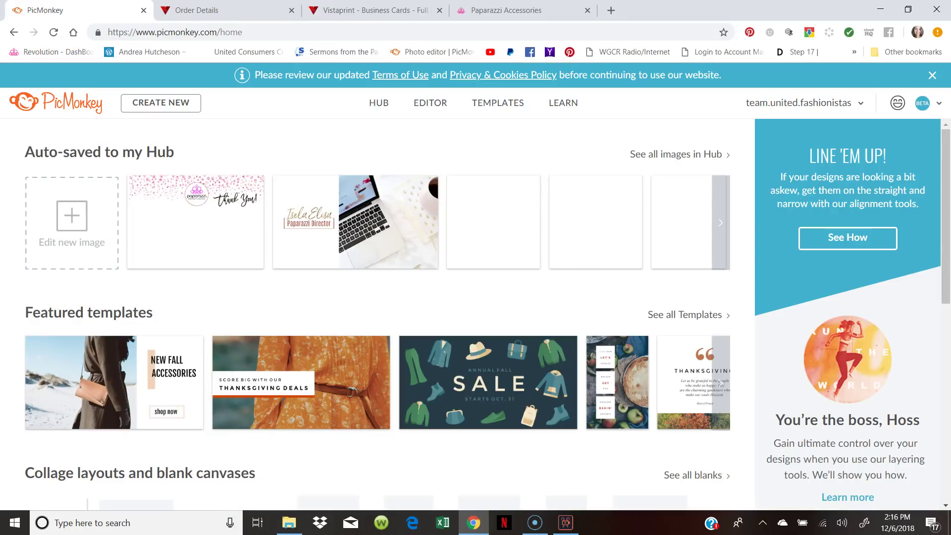
{"action": "mouse_move", "coordinate": [218, 200]}
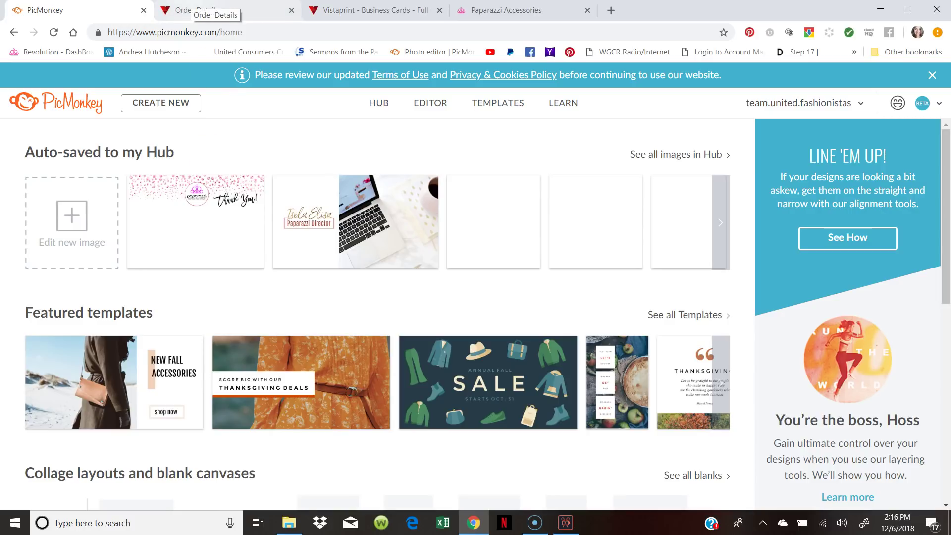
Check the postcard's back side on Order Details, then close that page
{"action": "left_click", "coordinate": [198, 10]}
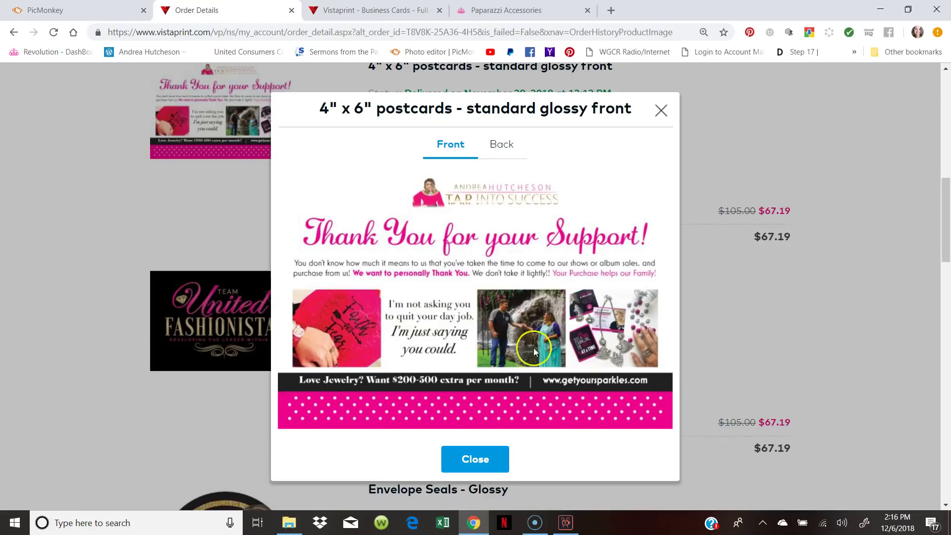
{"action": "left_click", "coordinate": [504, 146]}
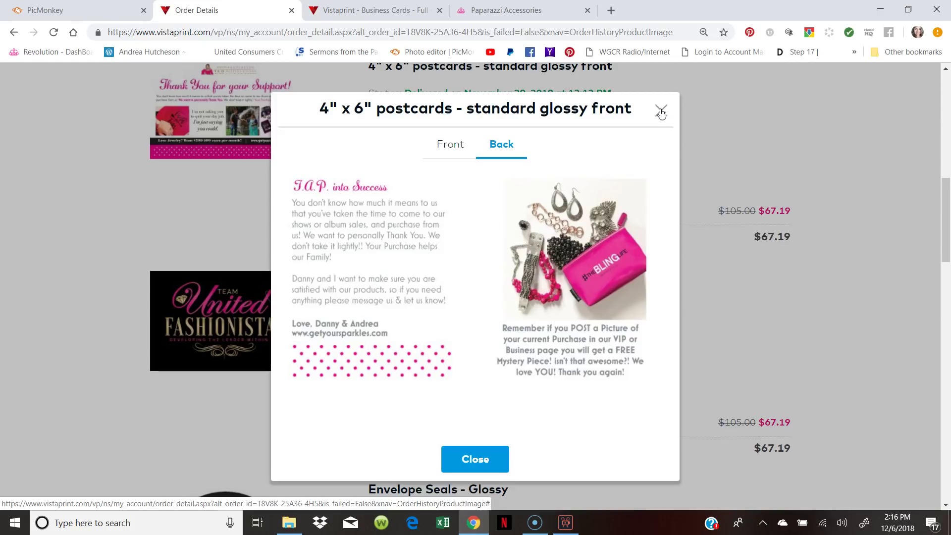
{"action": "left_click", "coordinate": [290, 12]}
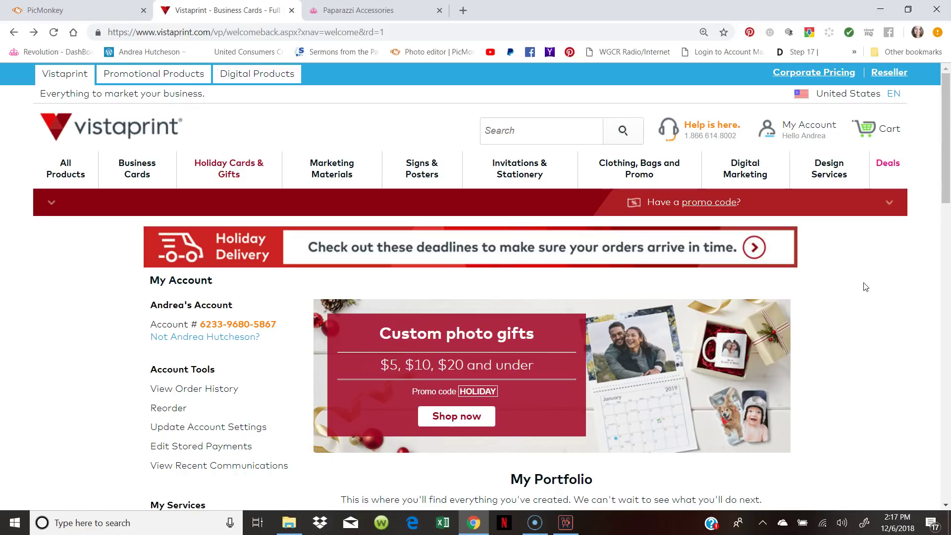
Open the Business Supplies folder and preview the banner image
{"action": "left_click", "coordinate": [290, 524]}
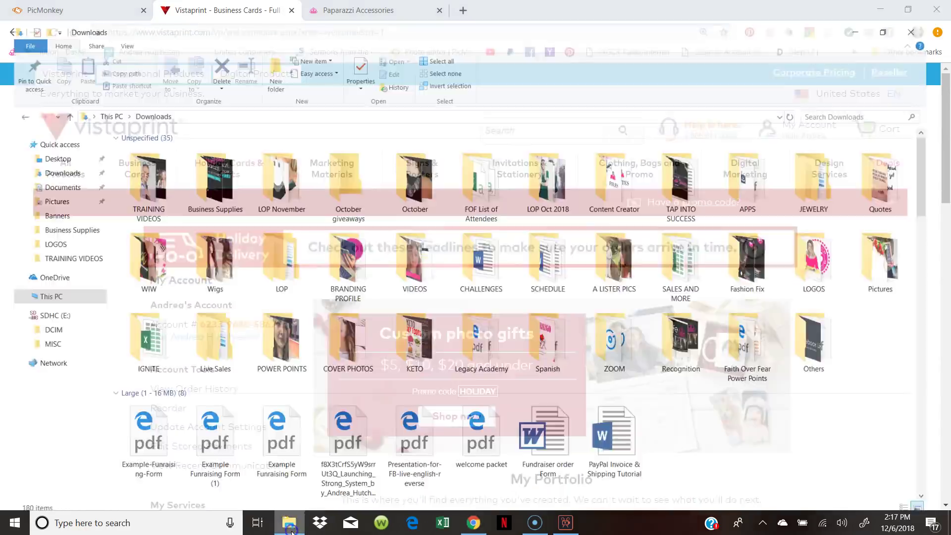
{"action": "left_click", "coordinate": [290, 524]}
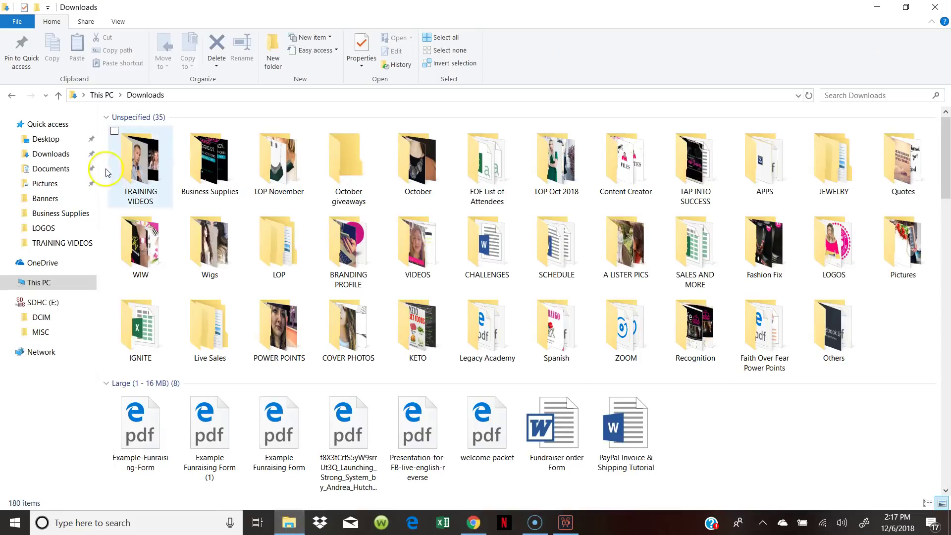
{"action": "double_click", "coordinate": [209, 161]}
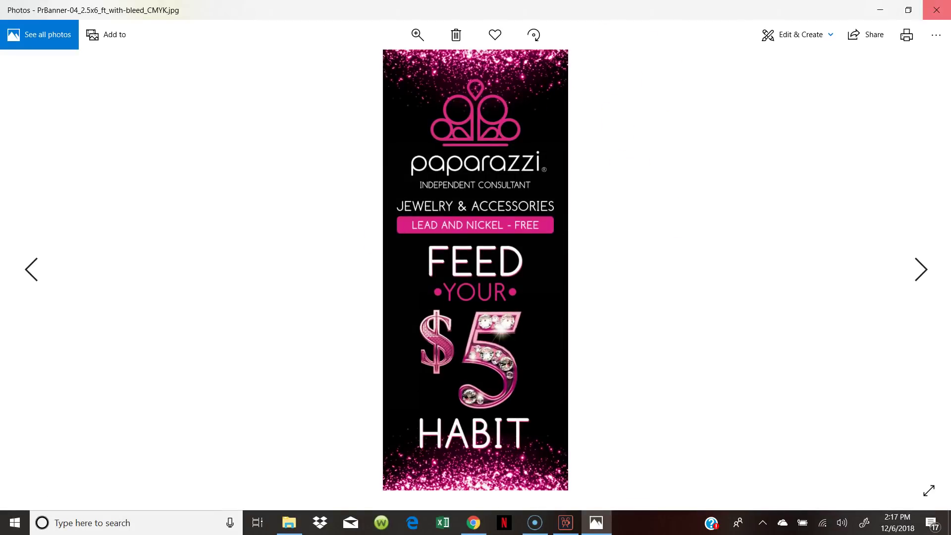
{"action": "left_click", "coordinate": [936, 10]}
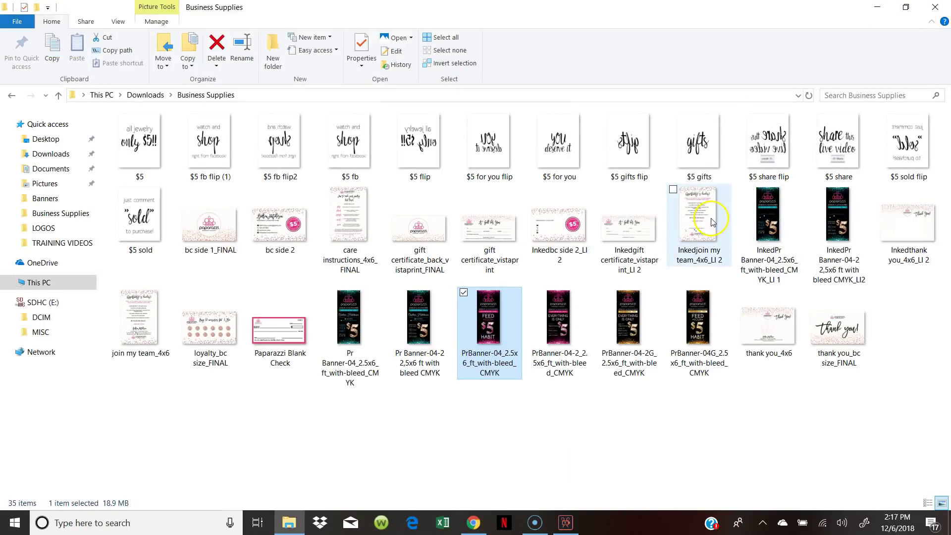
Preview the bc side 2 business card image, then minimize Photos and File Explorer
{"action": "left_click", "coordinate": [273, 231]}
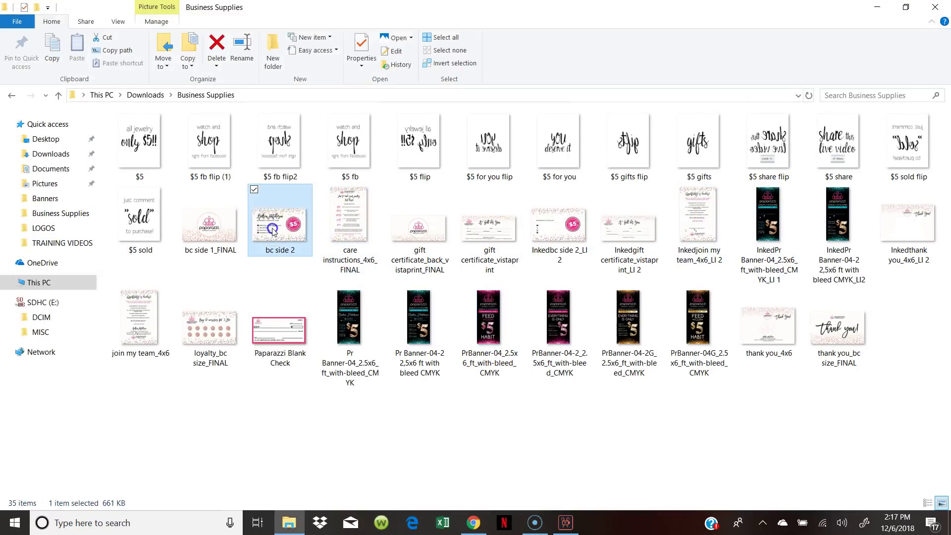
{"action": "double_click", "coordinate": [273, 231]}
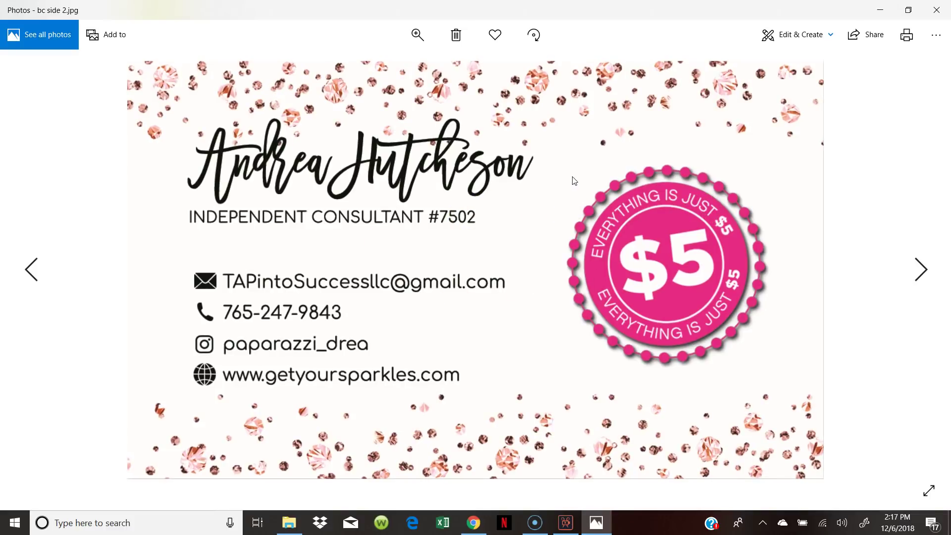
{"action": "left_click", "coordinate": [885, 10]}
{"action": "left_click", "coordinate": [877, 7]}
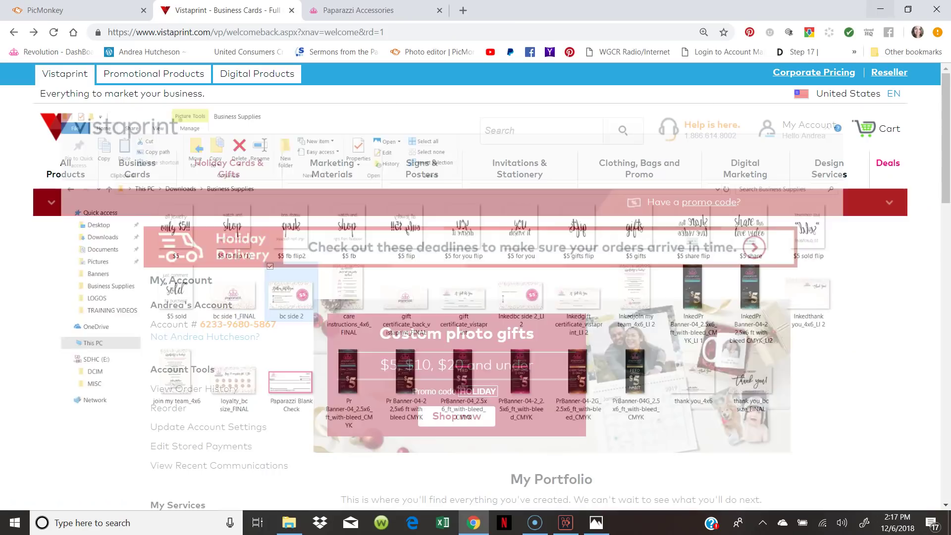
Go to the Business Cards page and browse the available card designs
{"action": "mouse_move", "coordinate": [133, 179]}
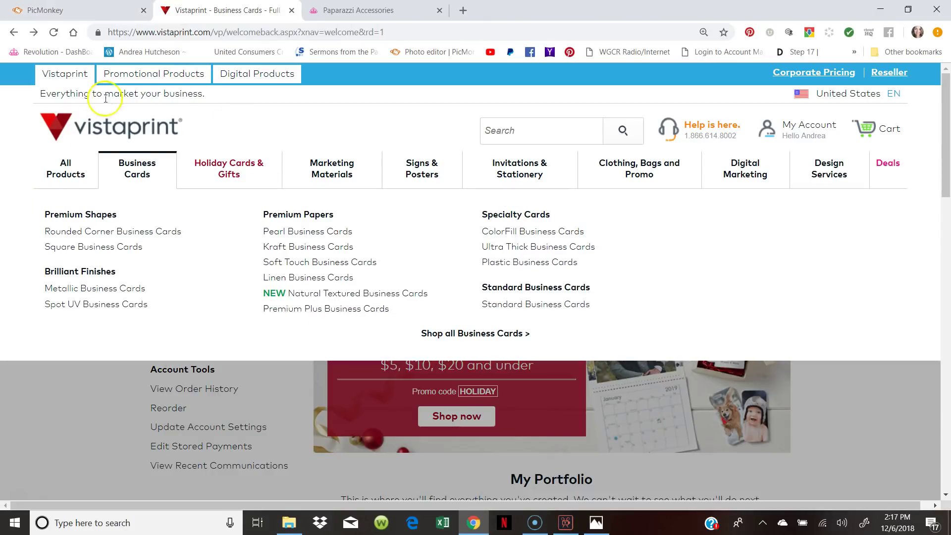
{"action": "left_click", "coordinate": [139, 170]}
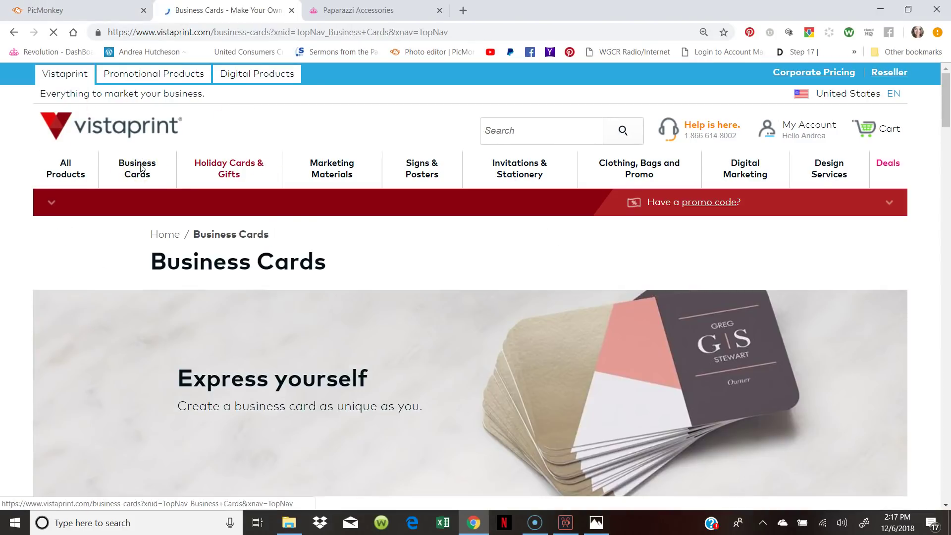
{"action": "scroll", "coordinate": [495, 270], "scroll_direction": "down", "scroll_amount": 5}
{"action": "scroll", "coordinate": [511, 276], "scroll_direction": "down", "scroll_amount": 3}
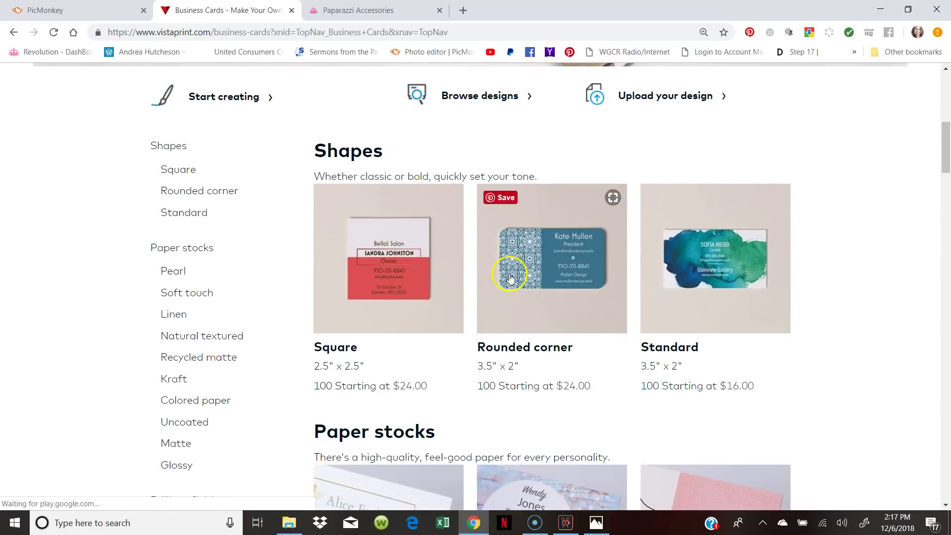
{"action": "scroll", "coordinate": [694, 327], "scroll_direction": "down", "scroll_amount": 1}
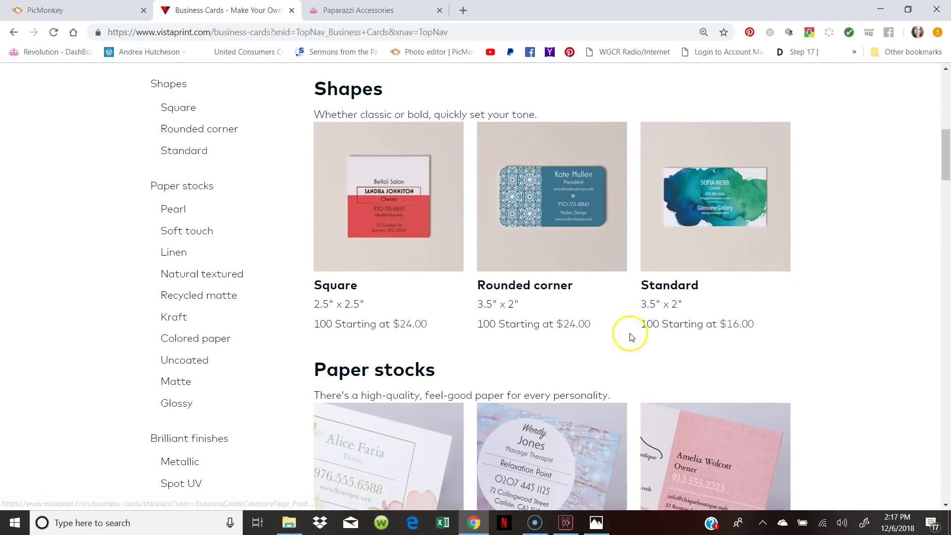
{"action": "scroll", "coordinate": [693, 241], "scroll_direction": "down", "scroll_amount": 1}
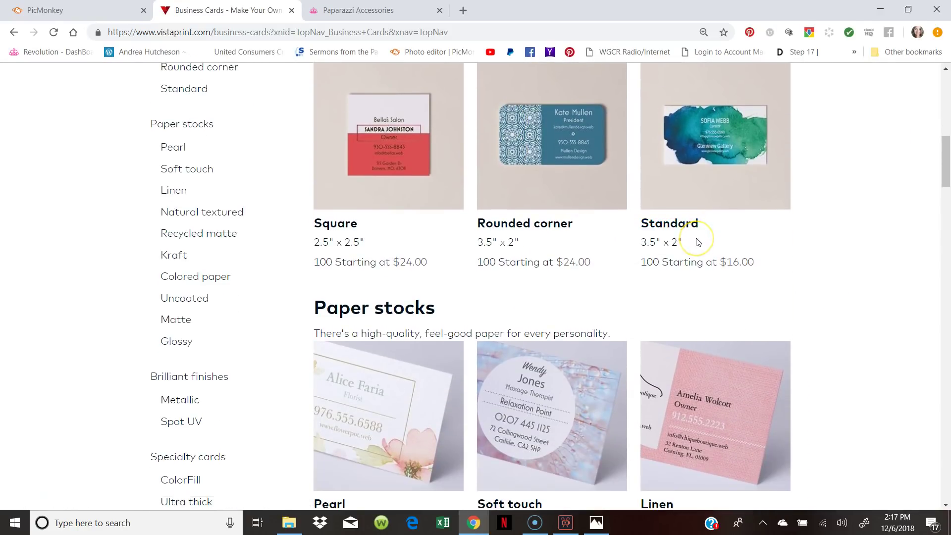
{"action": "scroll", "coordinate": [520, 298], "scroll_direction": "down", "scroll_amount": 2}
{"action": "scroll", "coordinate": [707, 322], "scroll_direction": "down", "scroll_amount": 7}
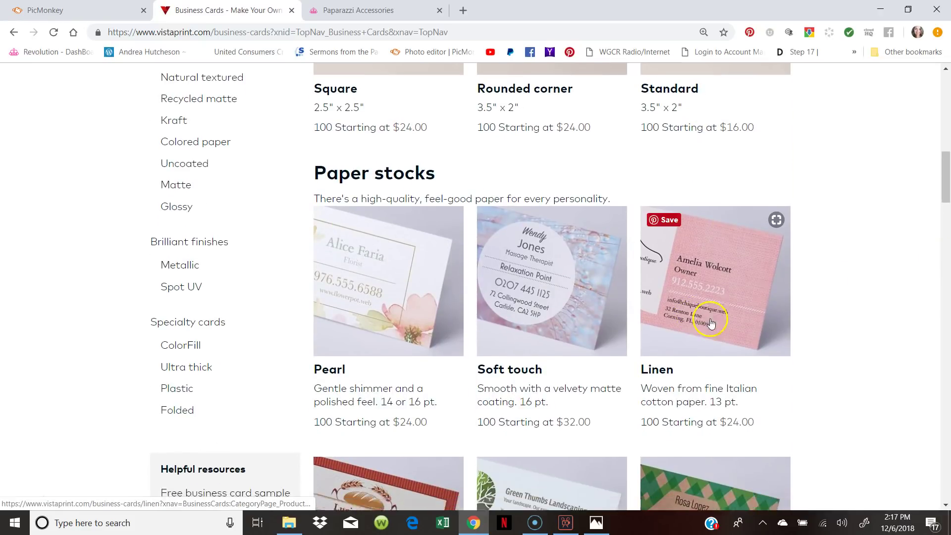
{"action": "scroll", "coordinate": [716, 314], "scroll_direction": "down", "scroll_amount": 2}
{"action": "scroll", "coordinate": [716, 314], "scroll_direction": "up", "scroll_amount": 10}
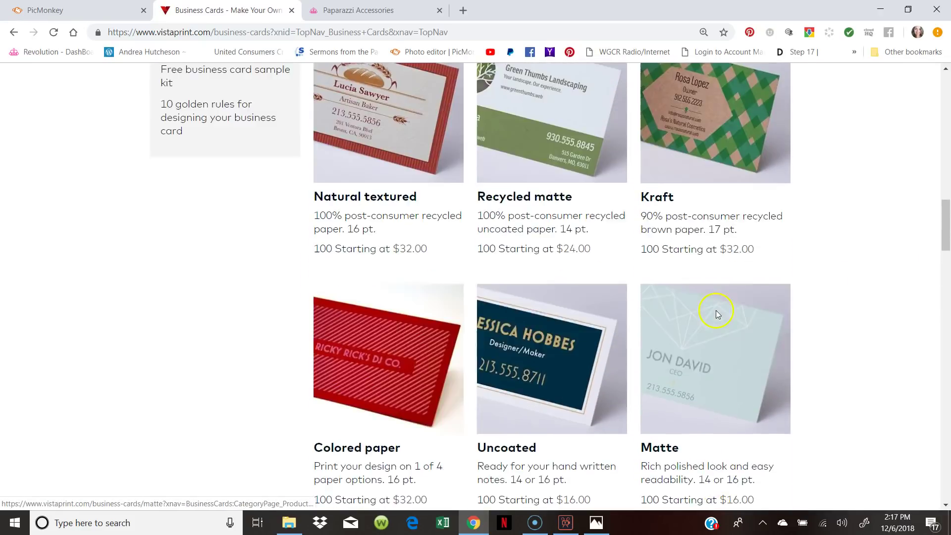
{"action": "scroll", "coordinate": [717, 316], "scroll_direction": "up", "scroll_amount": 6}
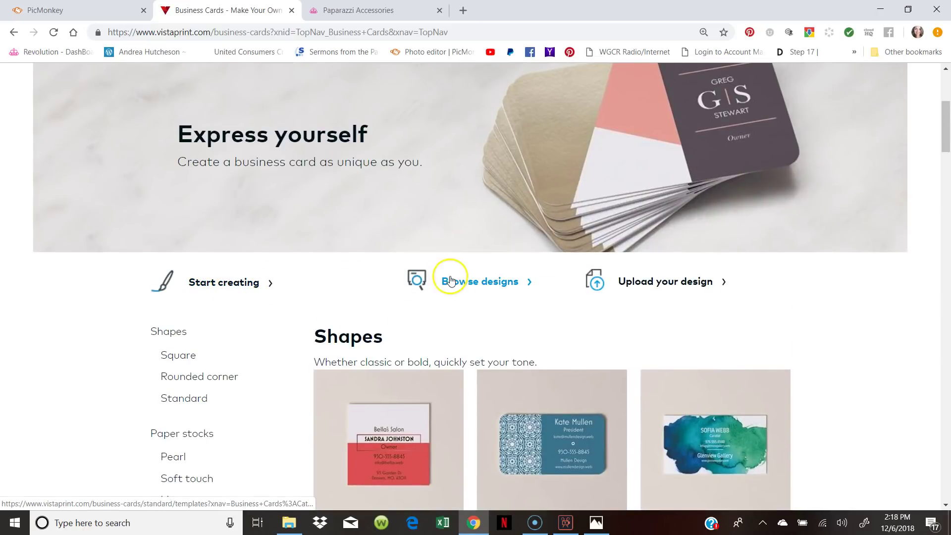
{"action": "left_click", "coordinate": [671, 286]}
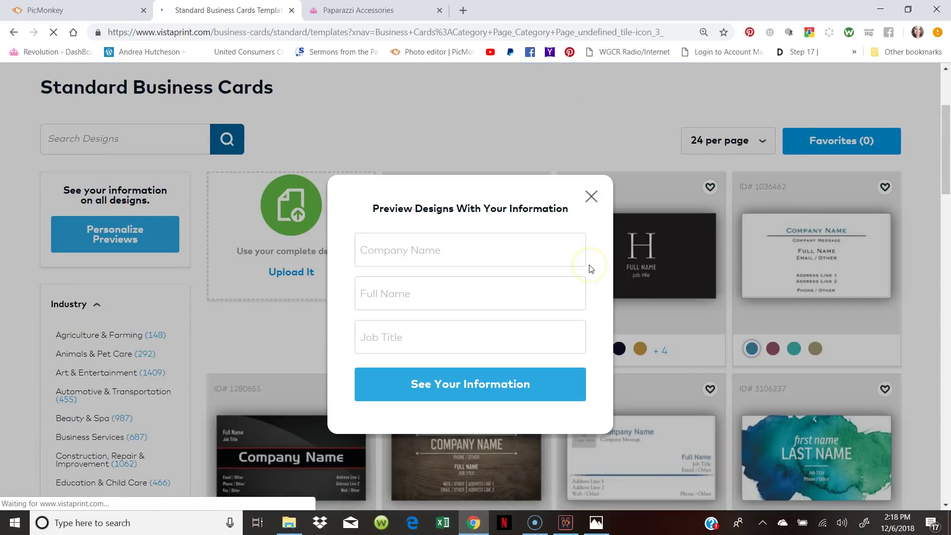
Dismiss the preview prompt and open the second design recoloured in black and pink
{"action": "left_click", "coordinate": [592, 197]}
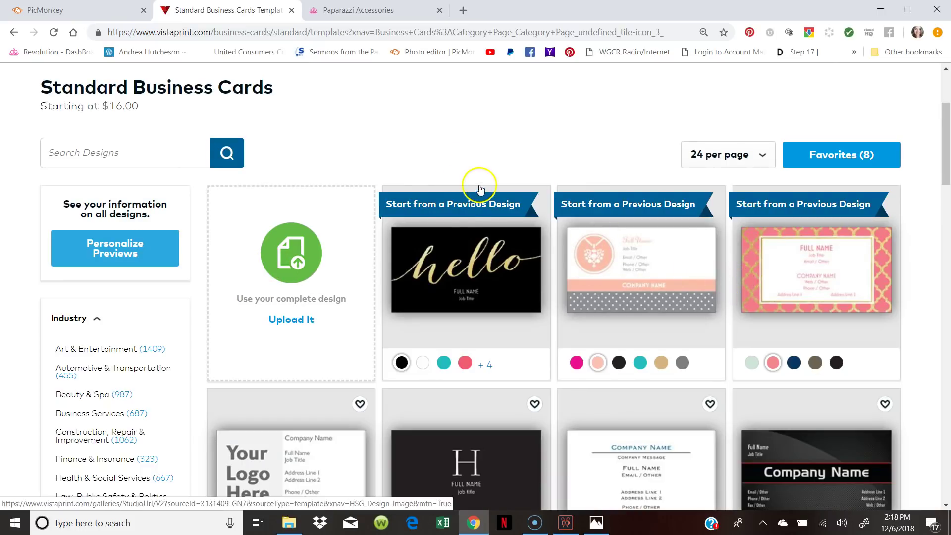
{"action": "scroll", "coordinate": [480, 187], "scroll_direction": "down", "scroll_amount": 1}
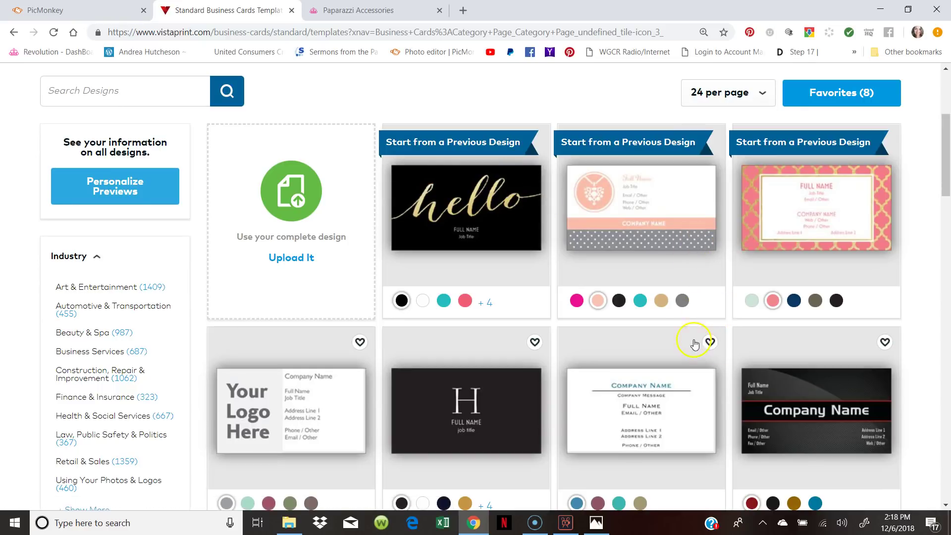
{"action": "left_click", "coordinate": [619, 303]}
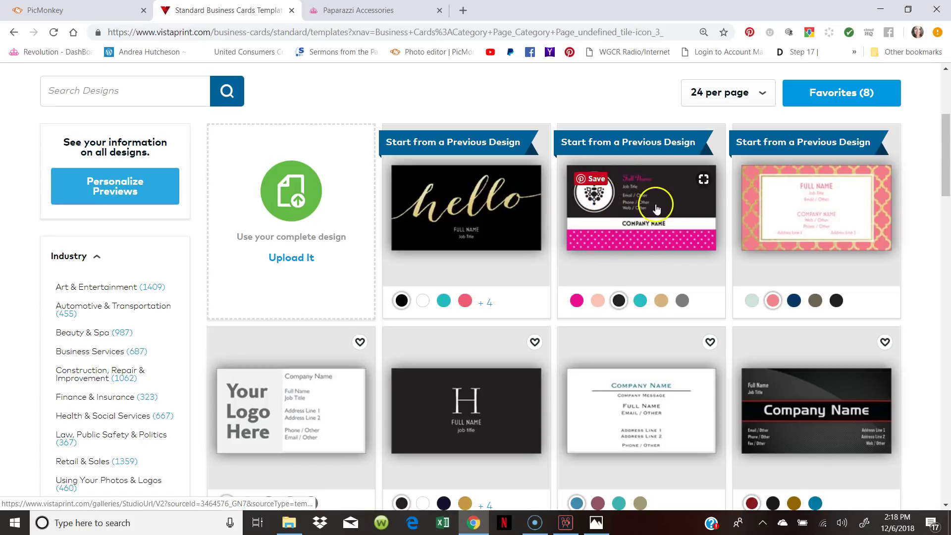
{"action": "left_click", "coordinate": [637, 214]}
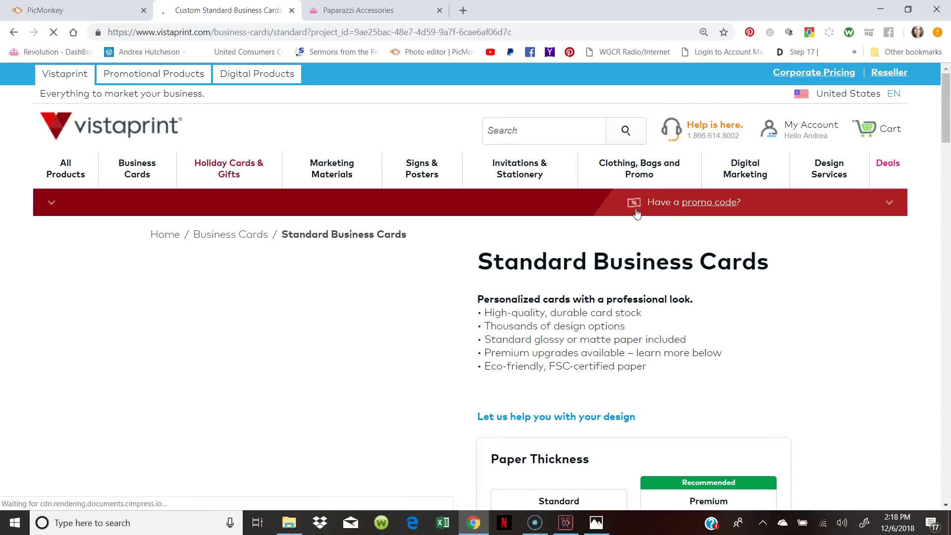
Choose Glossy paper stock for the black and pink business card
{"action": "scroll", "coordinate": [609, 255], "scroll_direction": "down", "scroll_amount": 3}
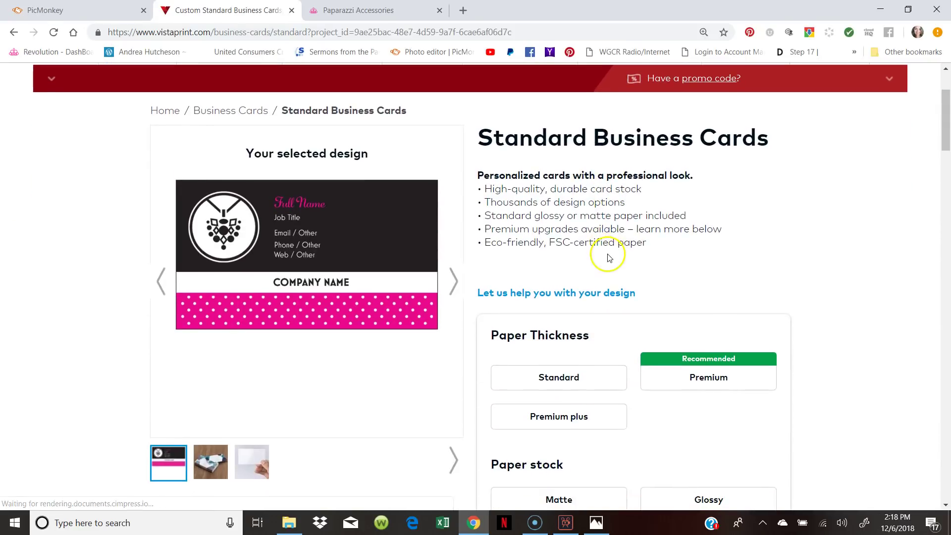
{"action": "scroll", "coordinate": [609, 258], "scroll_direction": "down", "scroll_amount": 2}
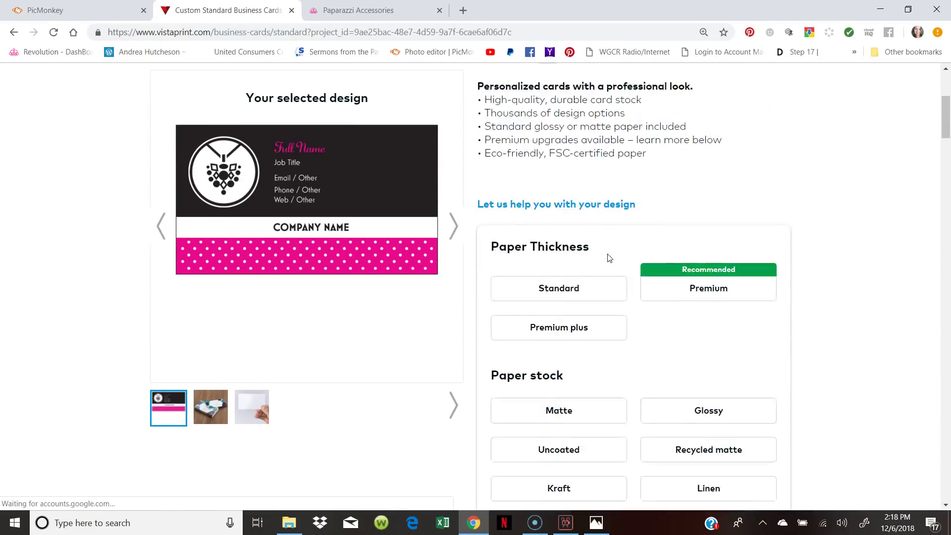
{"action": "scroll", "coordinate": [609, 259], "scroll_direction": "down", "scroll_amount": 2}
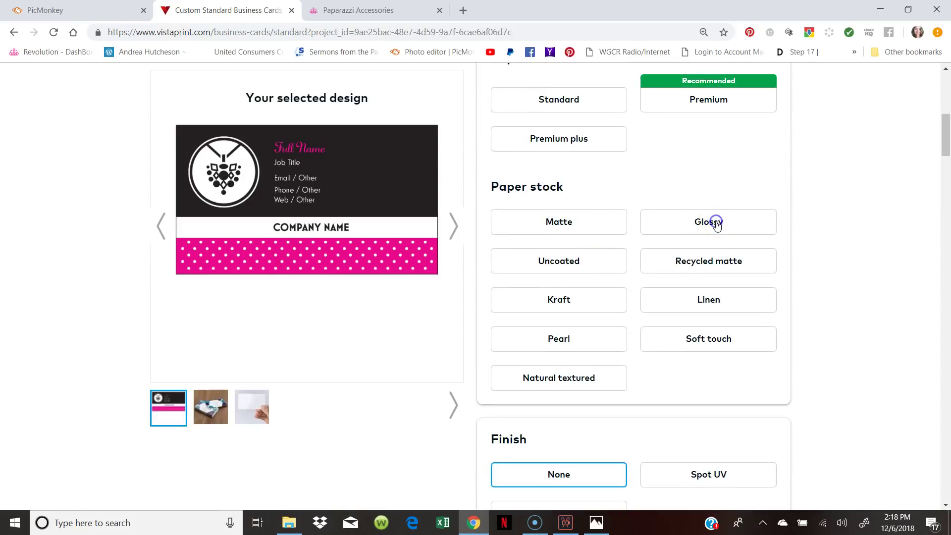
{"action": "left_click", "coordinate": [716, 223]}
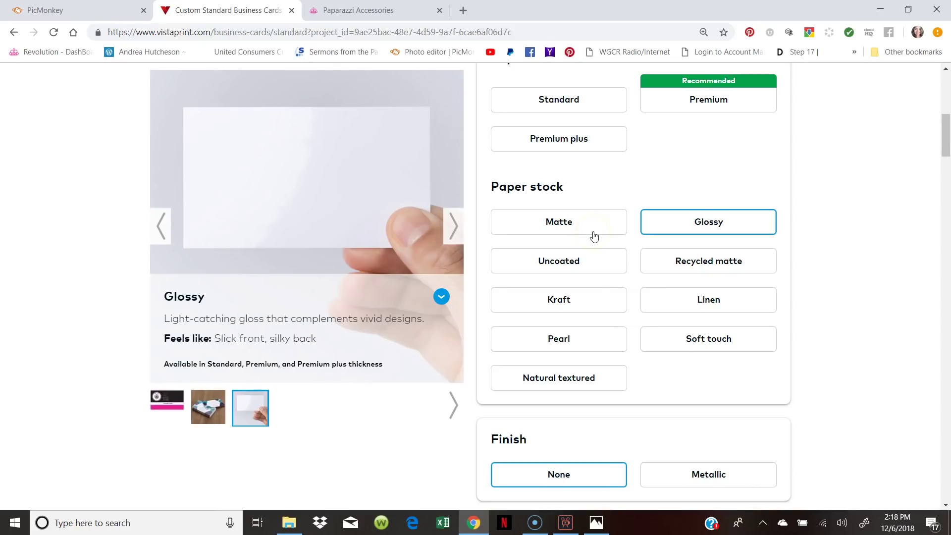
{"action": "scroll", "coordinate": [683, 312], "scroll_direction": "down", "scroll_amount": 5}
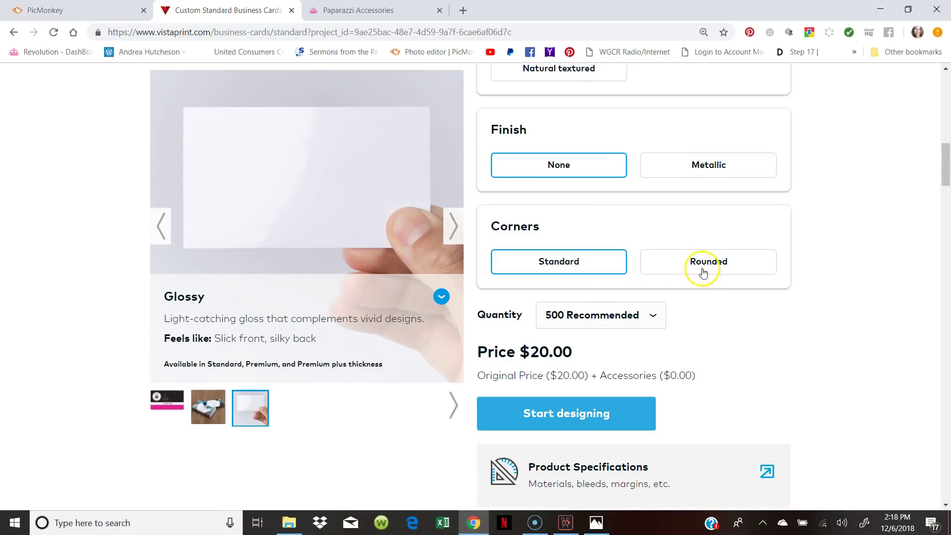
{"action": "scroll", "coordinate": [693, 336], "scroll_direction": "down", "scroll_amount": 1}
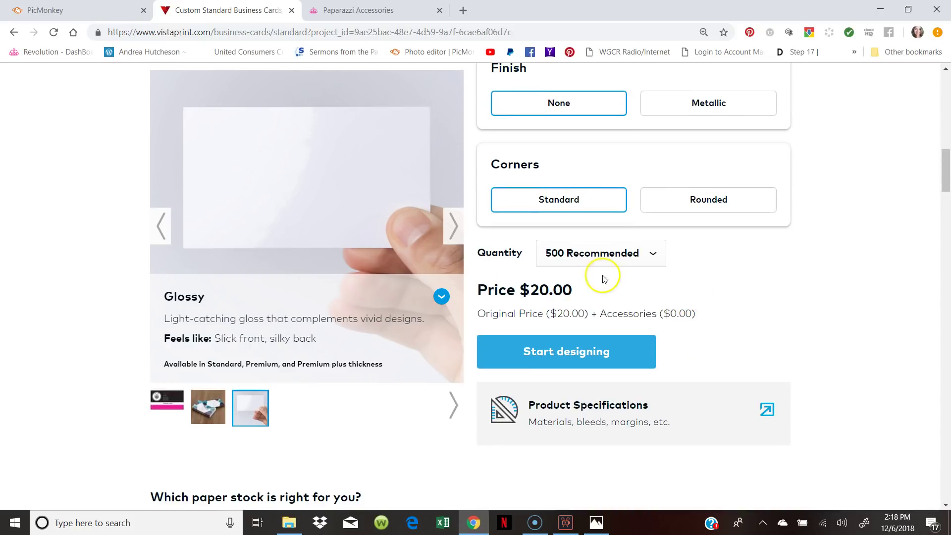
{"action": "left_click", "coordinate": [581, 353]}
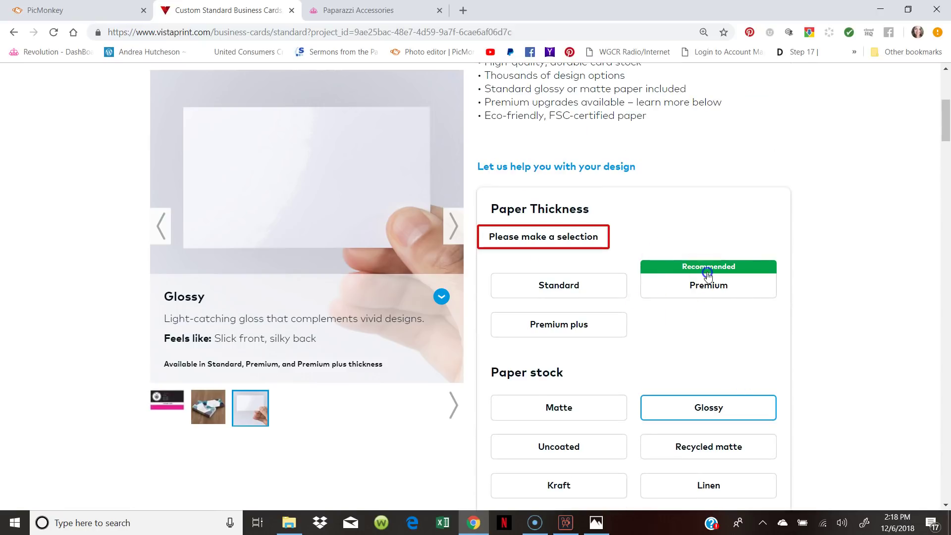
Set the paper thickness to Standard, at $20.00 for 500 cards
{"action": "left_click", "coordinate": [704, 281]}
{"action": "scroll", "coordinate": [635, 281], "scroll_direction": "down", "scroll_amount": 10}
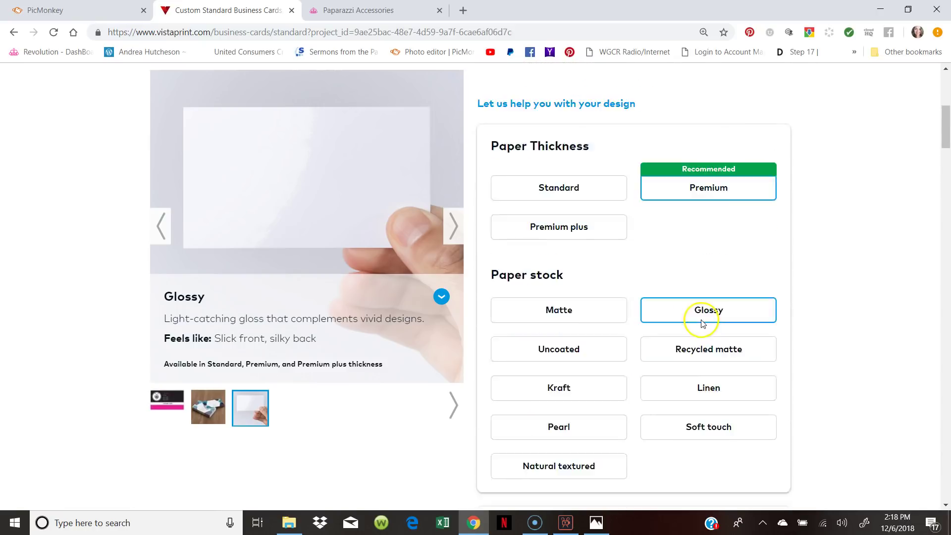
{"action": "left_click", "coordinate": [590, 212]}
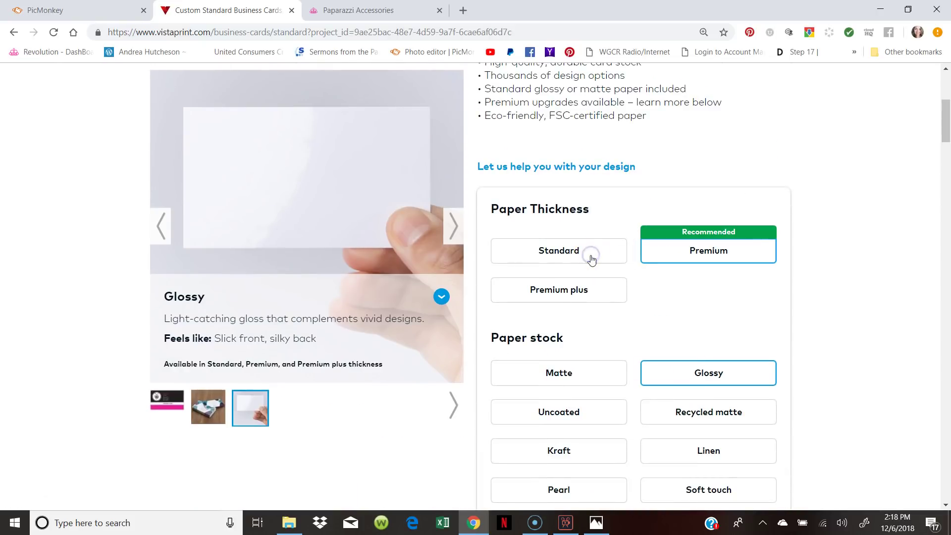
{"action": "left_click", "coordinate": [591, 257]}
{"action": "scroll", "coordinate": [669, 319], "scroll_direction": "down", "scroll_amount": 8}
{"action": "scroll", "coordinate": [670, 317], "scroll_direction": "up", "scroll_amount": 2}
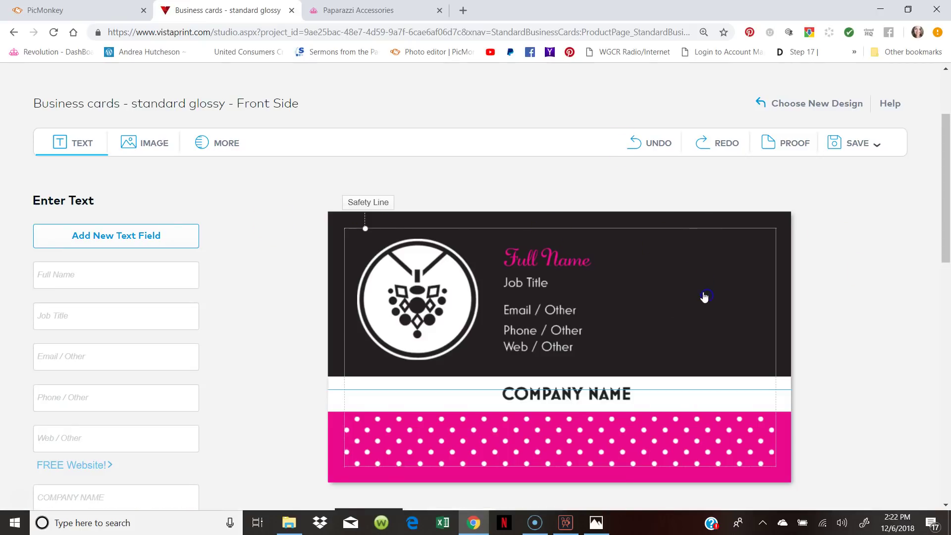
Try moving the card's background image down, then undo to restore its original position
{"action": "left_click", "coordinate": [624, 261]}
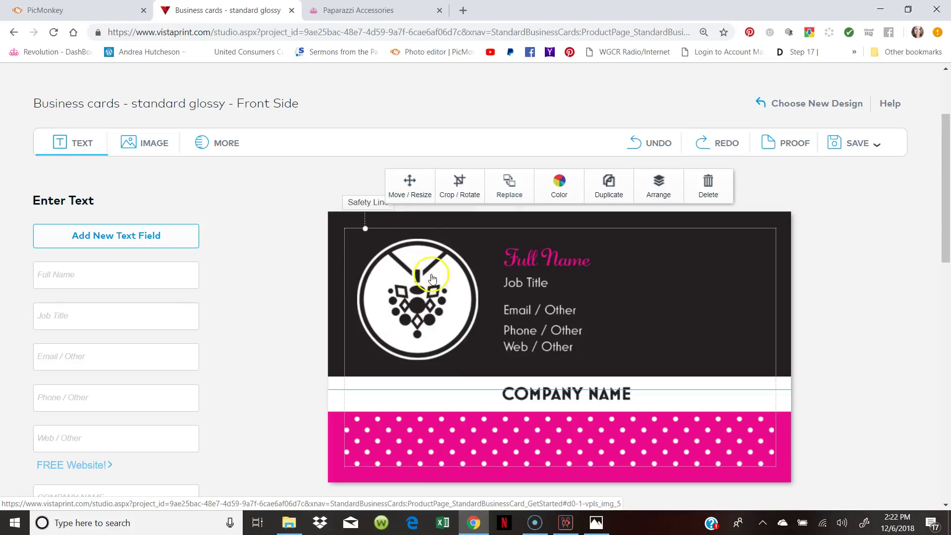
{"action": "left_click", "coordinate": [421, 205]}
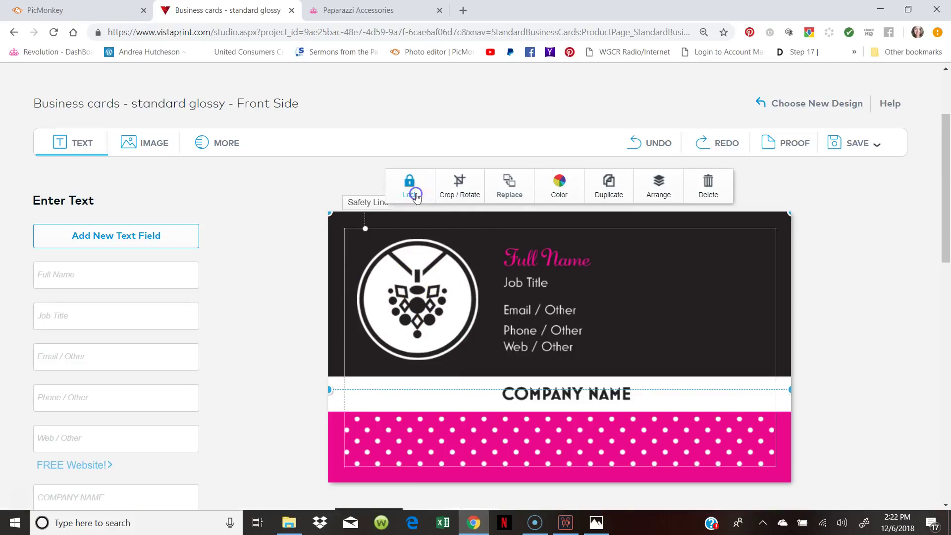
{"action": "left_click_drag", "start_coordinate": [476, 229], "coordinate": [473, 287]}
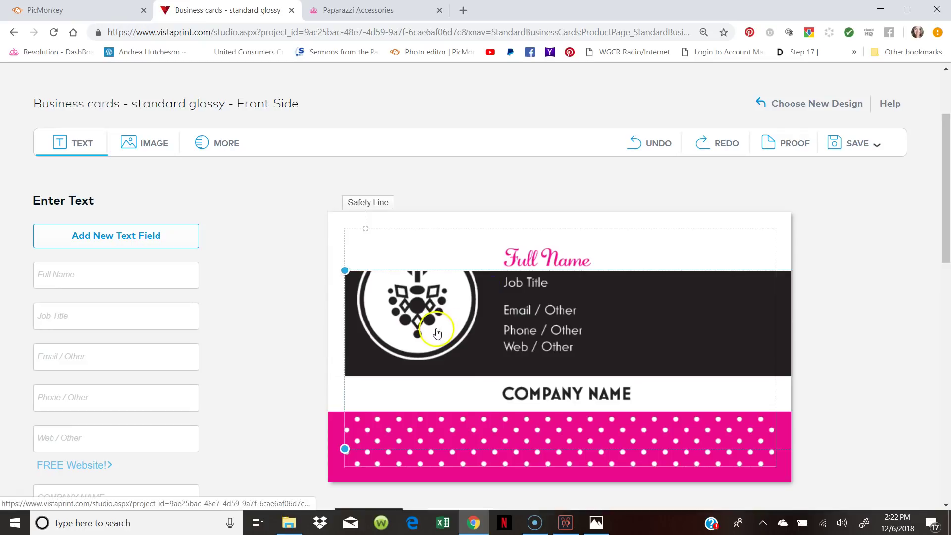
{"action": "left_click", "coordinate": [645, 145]}
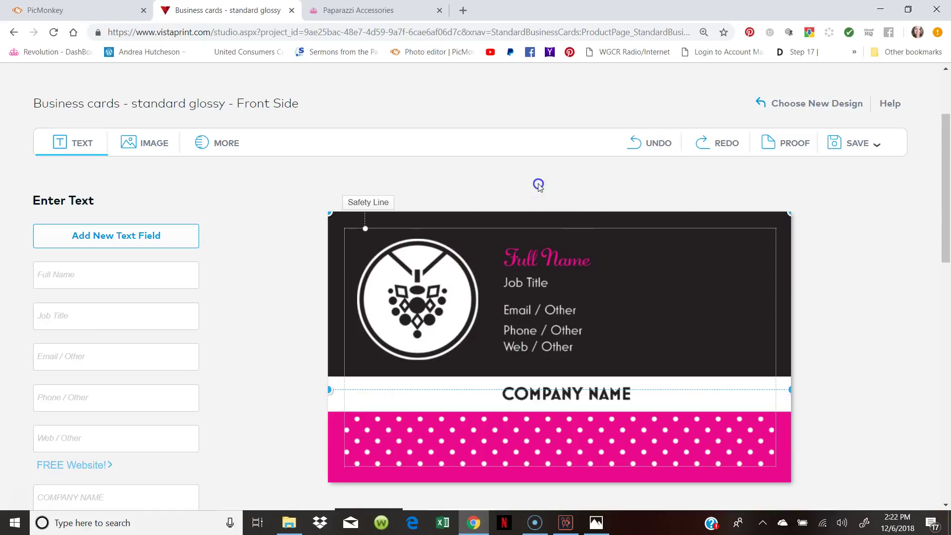
Add the $5 image from recent uploads onto the card without replacing the background
{"action": "left_click", "coordinate": [148, 150]}
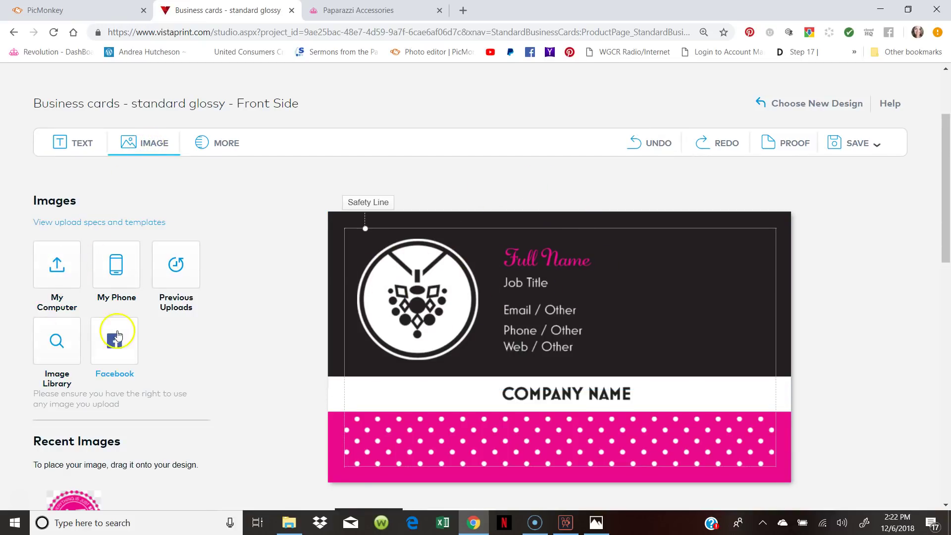
{"action": "scroll", "coordinate": [117, 336], "scroll_direction": "down", "scroll_amount": 4}
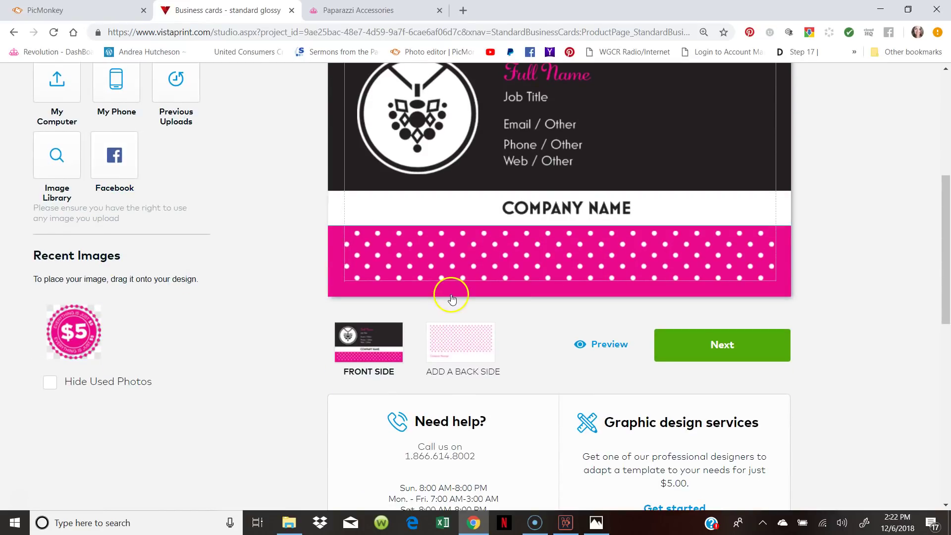
{"action": "scroll", "coordinate": [449, 298], "scroll_direction": "up", "scroll_amount": 3}
{"action": "left_click_drag", "start_coordinate": [74, 454], "coordinate": [434, 330]}
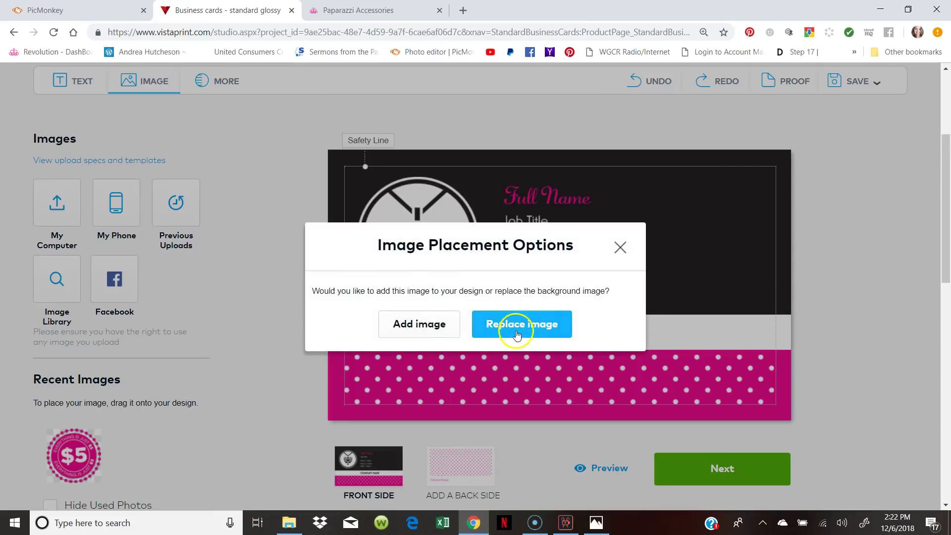
{"action": "left_click", "coordinate": [391, 324]}
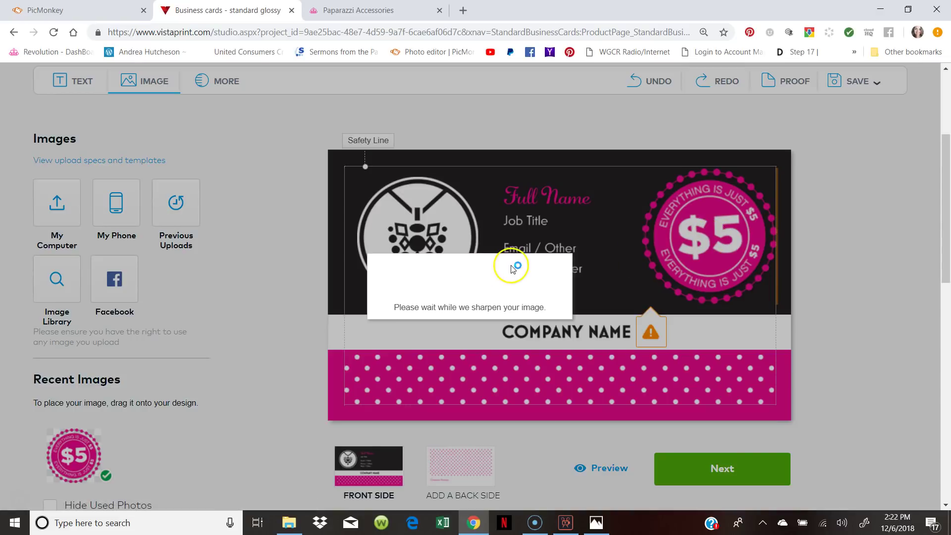
Place the pink $5 badge in the card's upper right, then deselect it
{"action": "left_click", "coordinate": [651, 261]}
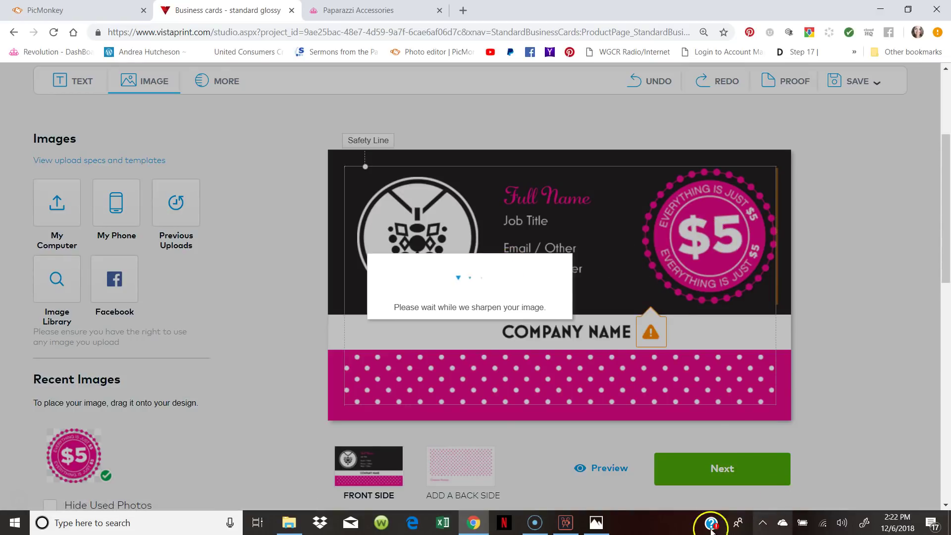
{"action": "left_click", "coordinate": [648, 217]}
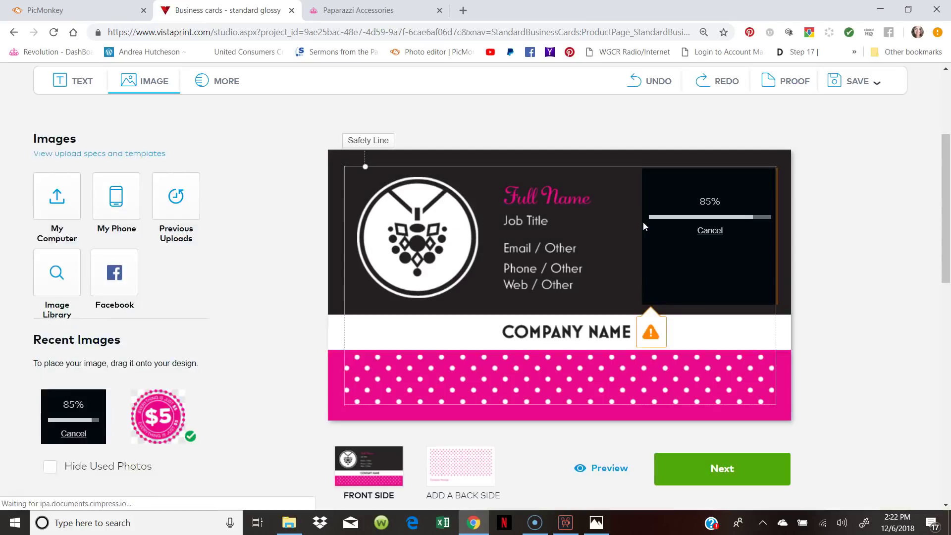
{"action": "left_click", "coordinate": [670, 217]}
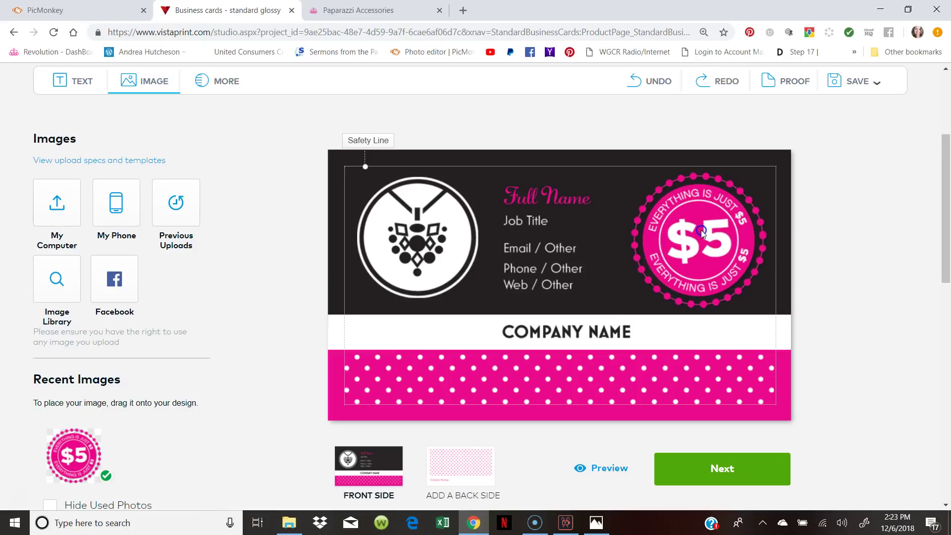
{"action": "left_click", "coordinate": [768, 240]}
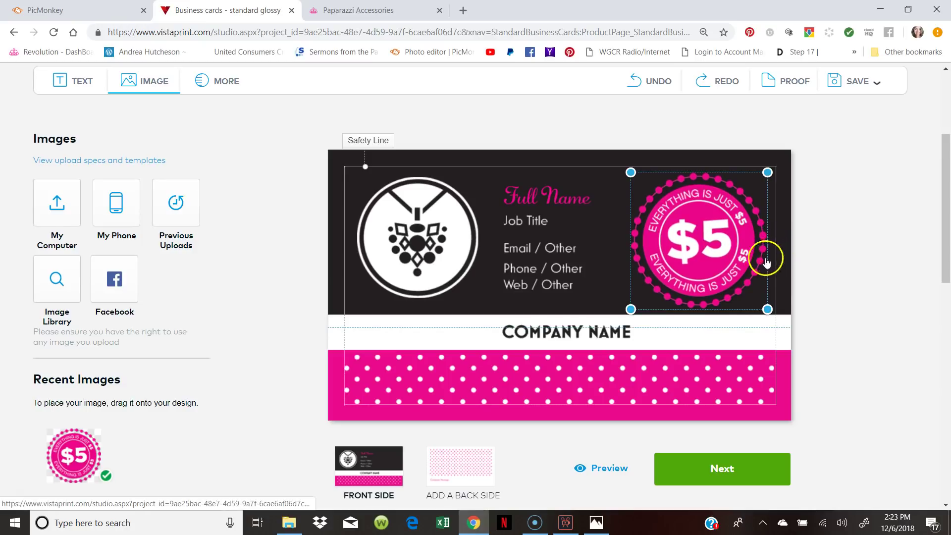
{"action": "left_click", "coordinate": [823, 214]}
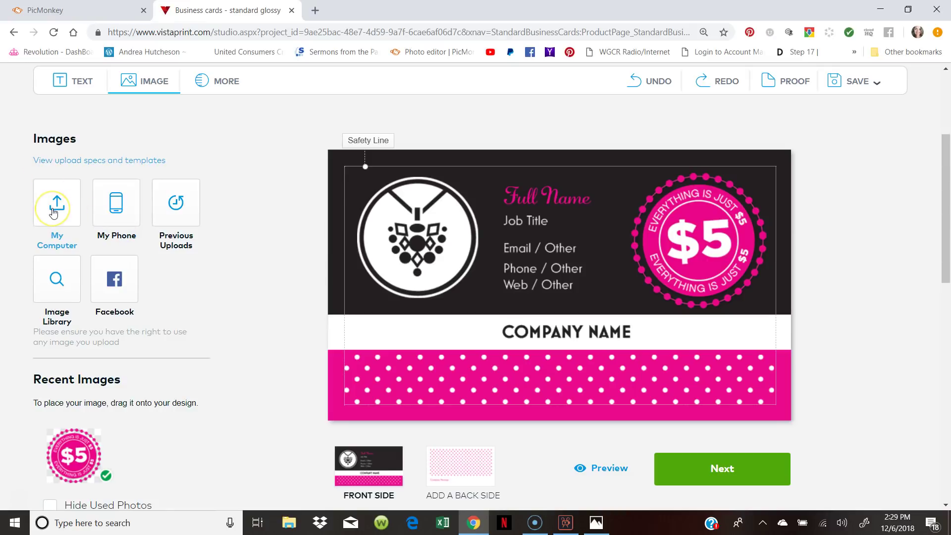
Upload the Blank 8 x 10 in image from Downloads > Content Creator
{"action": "left_click", "coordinate": [55, 212]}
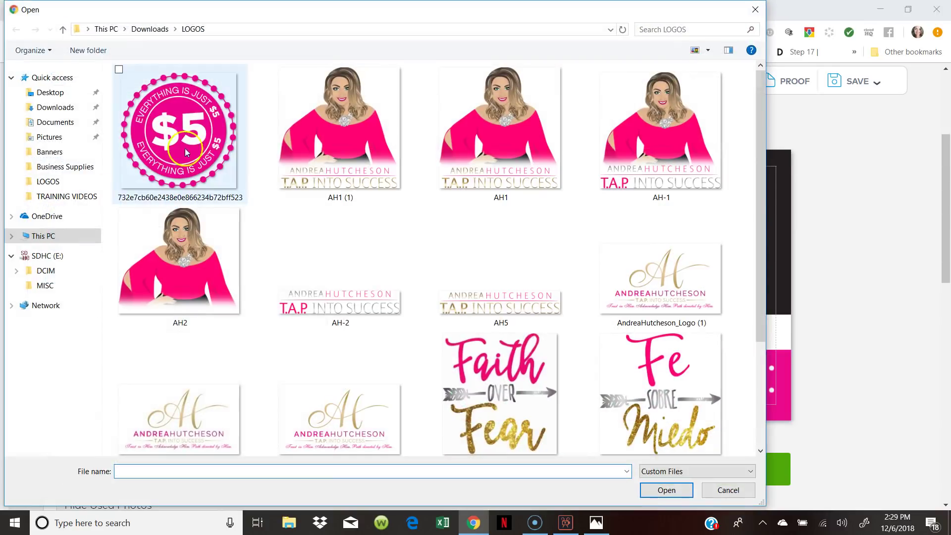
{"action": "left_click", "coordinate": [49, 107]}
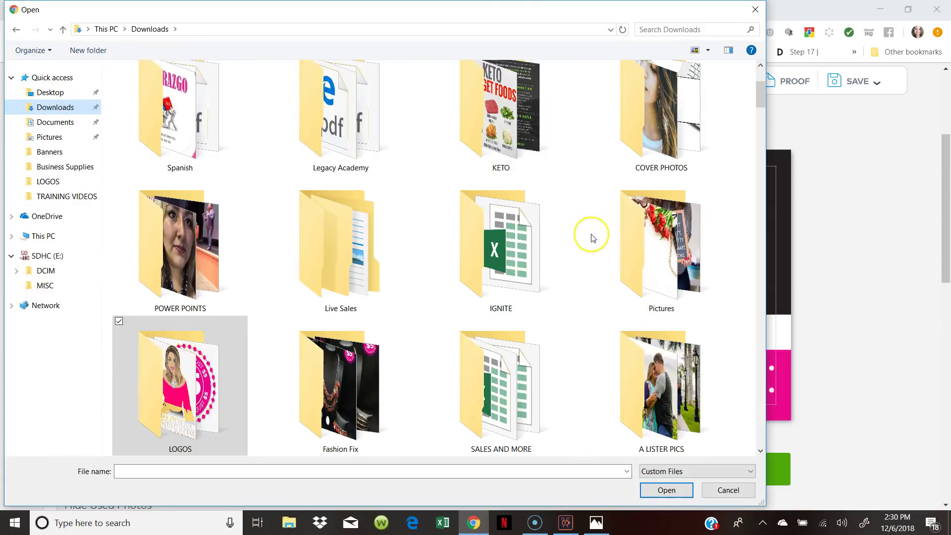
{"action": "scroll", "coordinate": [591, 237], "scroll_direction": "down", "scroll_amount": 5}
{"action": "scroll", "coordinate": [593, 238], "scroll_direction": "down", "scroll_amount": 3}
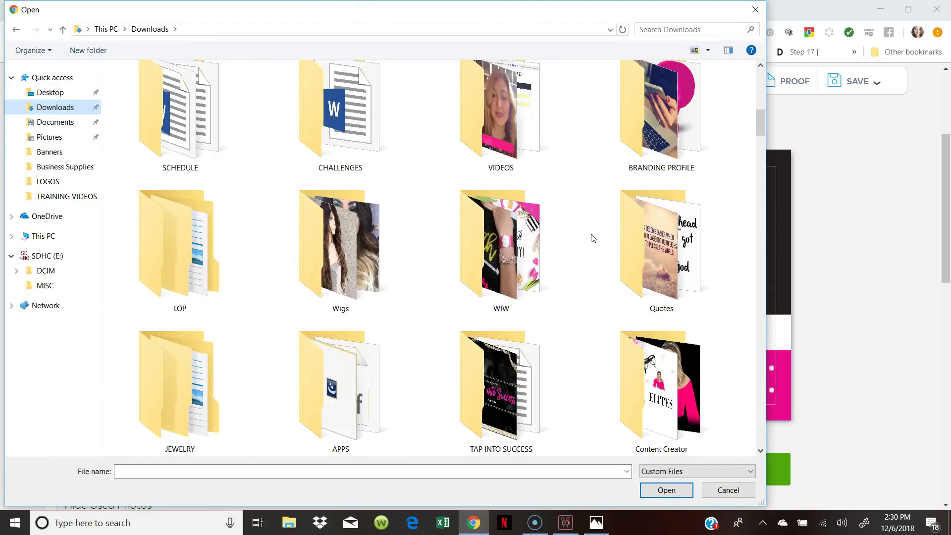
{"action": "double_click", "coordinate": [667, 374]}
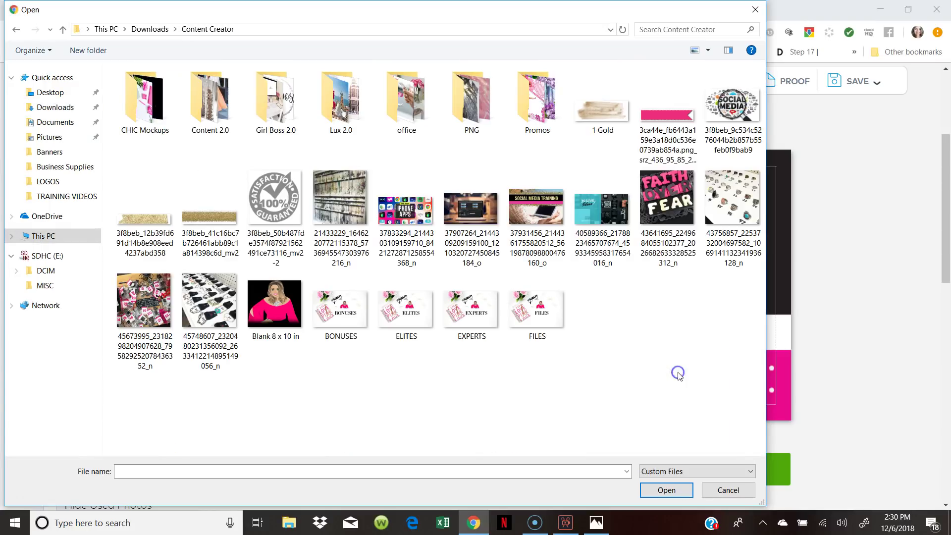
{"action": "double_click", "coordinate": [292, 301]}
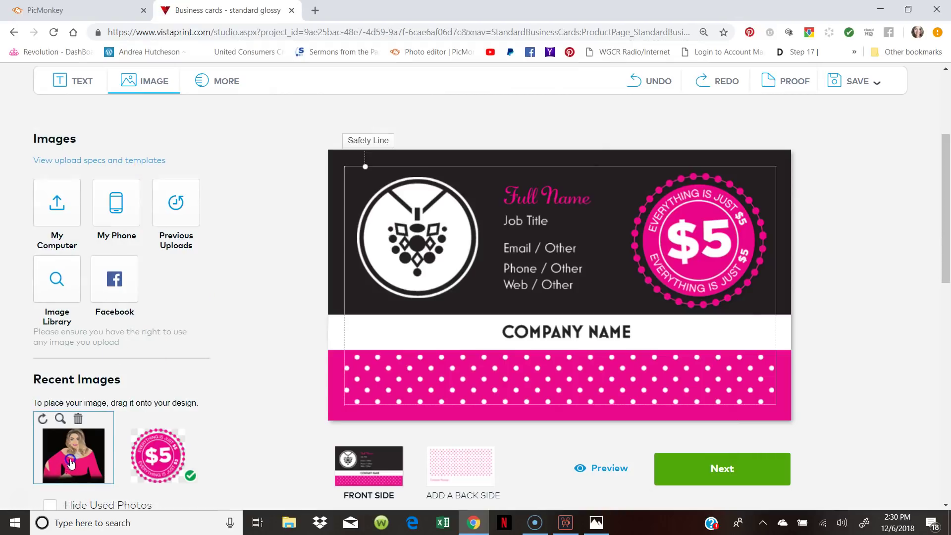
Add the portrait over the card's top-left logo, enlarged and positioned, then view PicMonkey
{"action": "left_click_drag", "start_coordinate": [71, 462], "coordinate": [418, 221]}
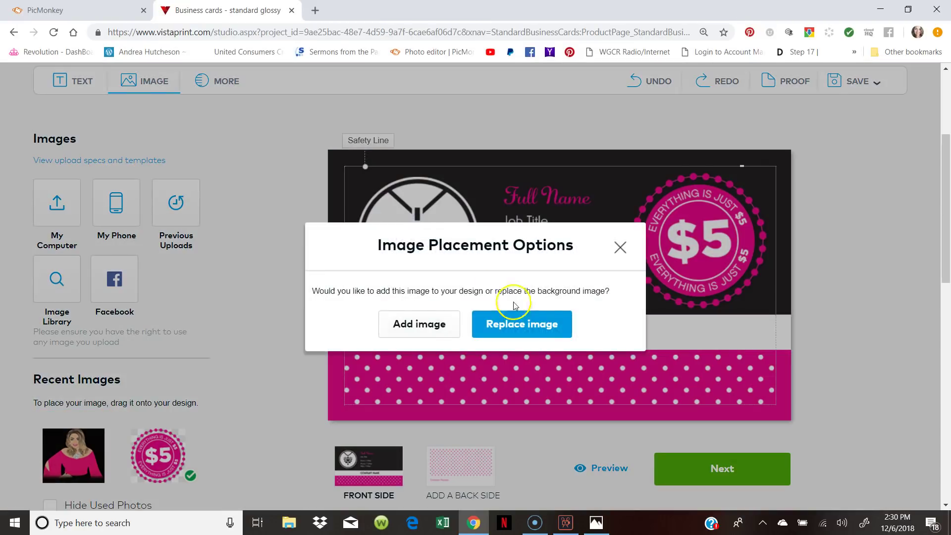
{"action": "left_click", "coordinate": [432, 323]}
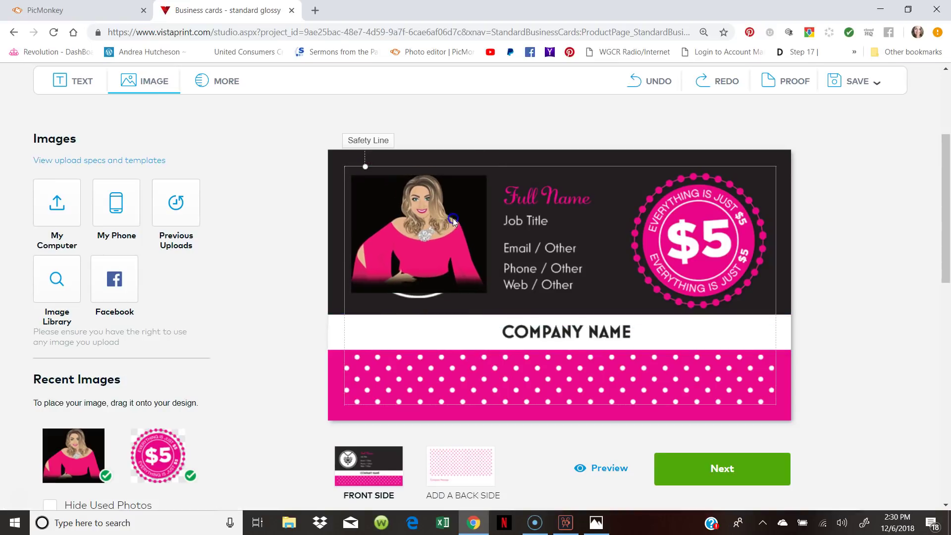
{"action": "left_click_drag", "start_coordinate": [453, 218], "coordinate": [447, 210]}
{"action": "left_click", "coordinate": [488, 260]}
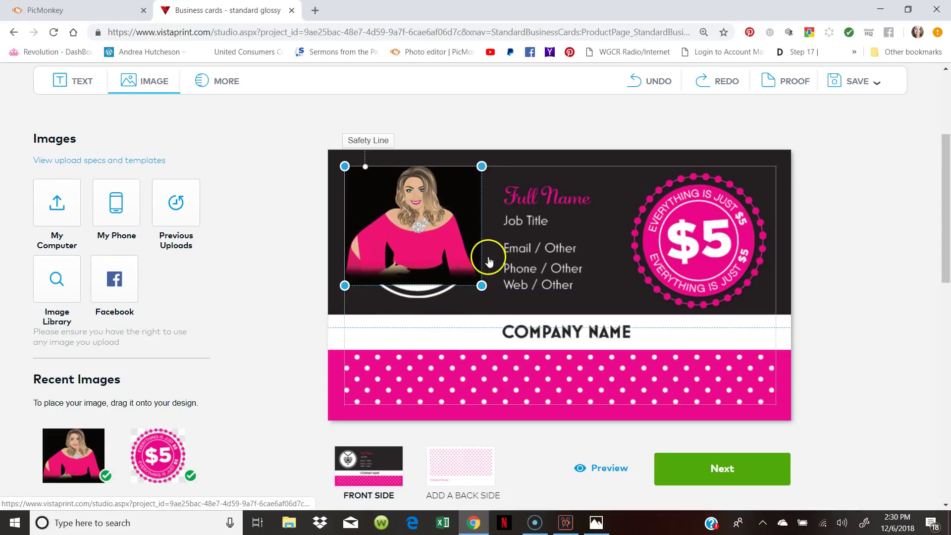
{"action": "left_click_drag", "start_coordinate": [481, 286], "coordinate": [491, 293]}
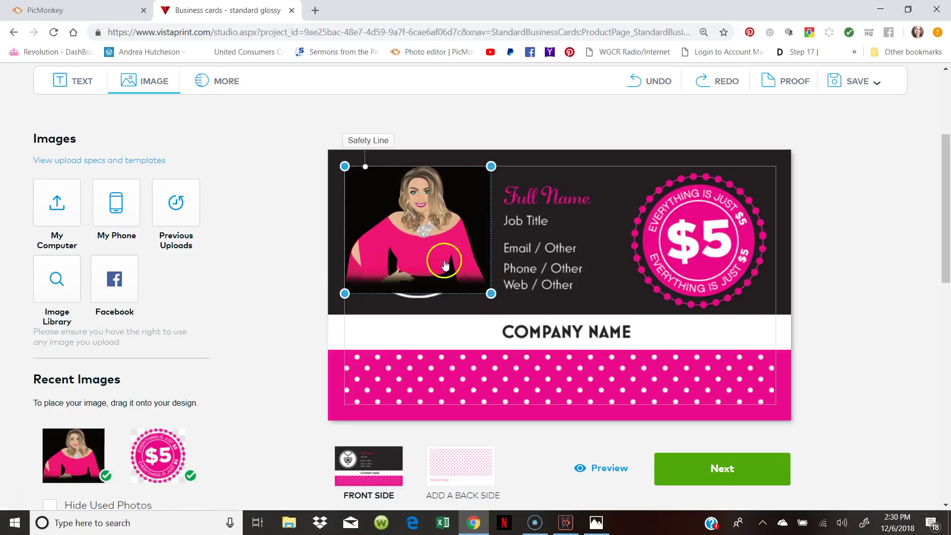
{"action": "left_click_drag", "start_coordinate": [446, 264], "coordinate": [443, 255]}
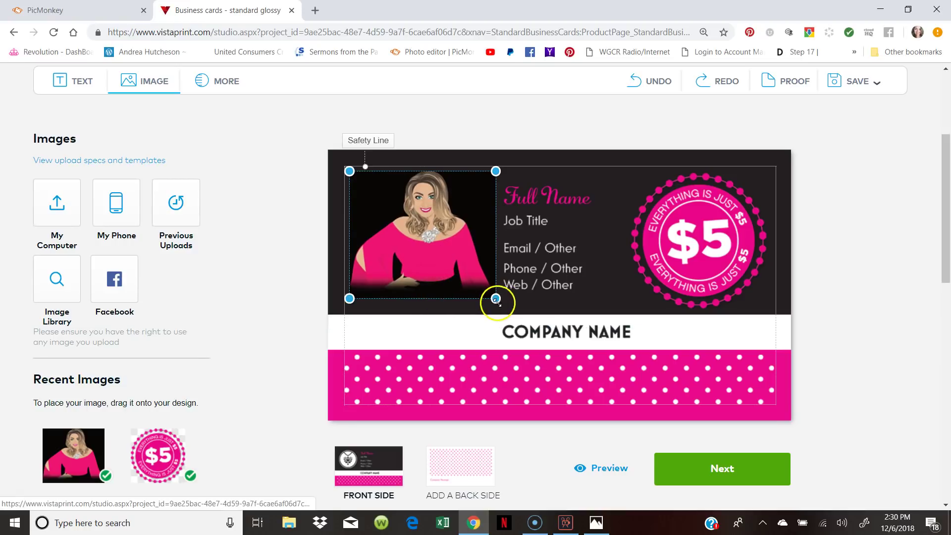
{"action": "left_click_drag", "start_coordinate": [496, 300], "coordinate": [501, 306]}
{"action": "mouse_move", "coordinate": [468, 250]}
{"action": "left_mouse_down"}
{"action": "mouse_move", "coordinate": [465, 258]}
{"action": "mouse_move", "coordinate": [466, 250]}
{"action": "left_mouse_up"}
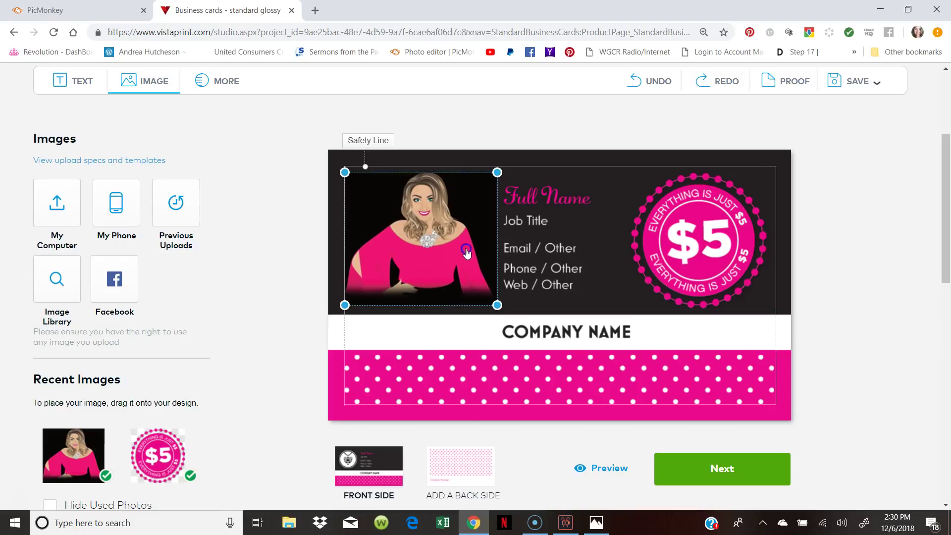
{"action": "left_click", "coordinate": [886, 193]}
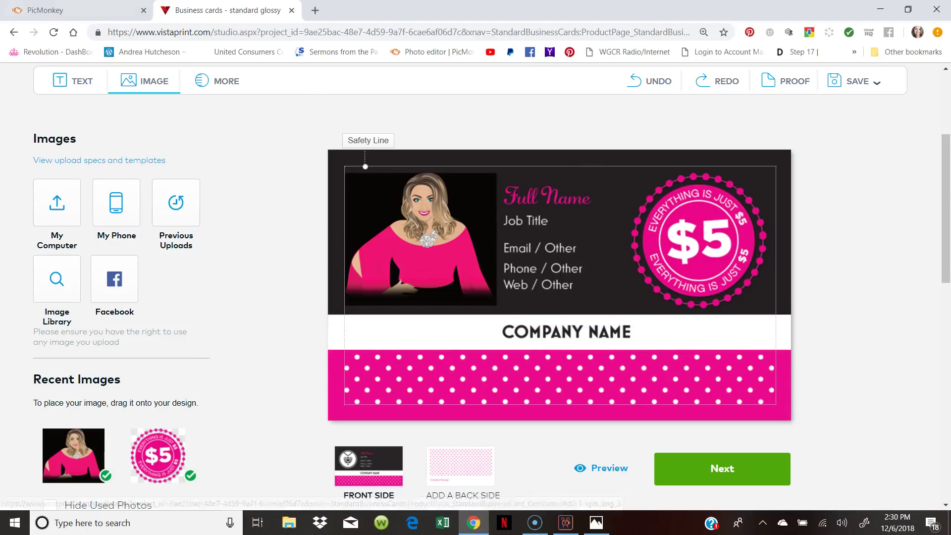
{"action": "left_click", "coordinate": [75, 10]}
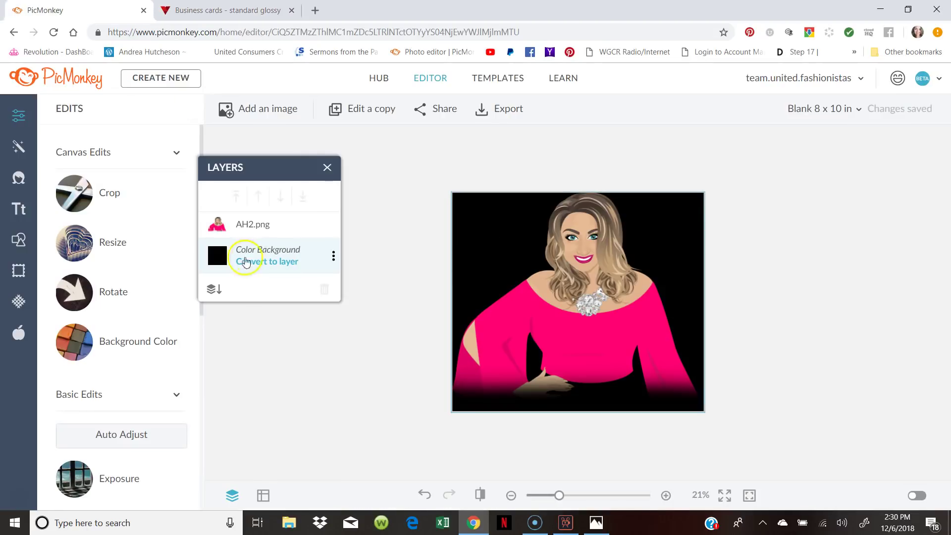
Preview grey, magenta, hot pink and olive backgrounds, then restore black #000000
{"action": "left_click", "coordinate": [122, 340]}
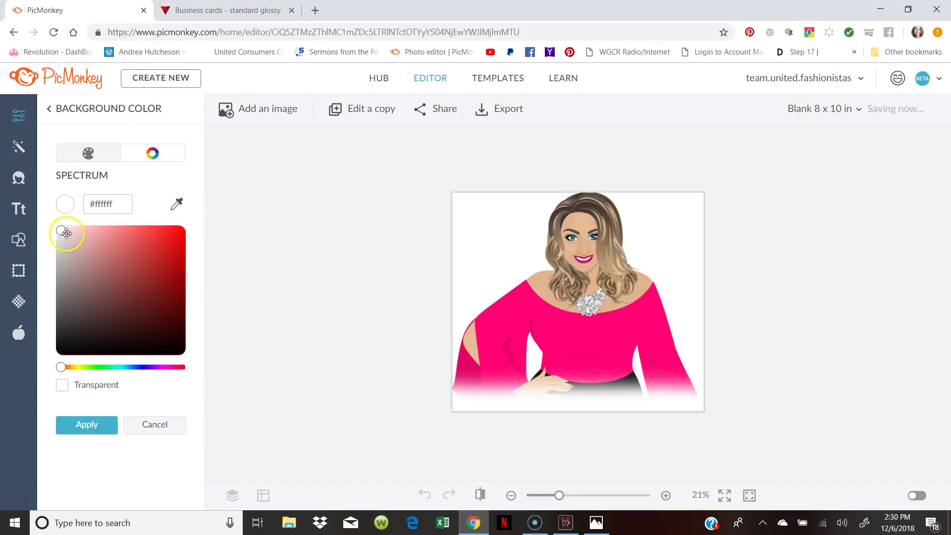
{"action": "left_click_drag", "start_coordinate": [63, 229], "coordinate": [60, 334]}
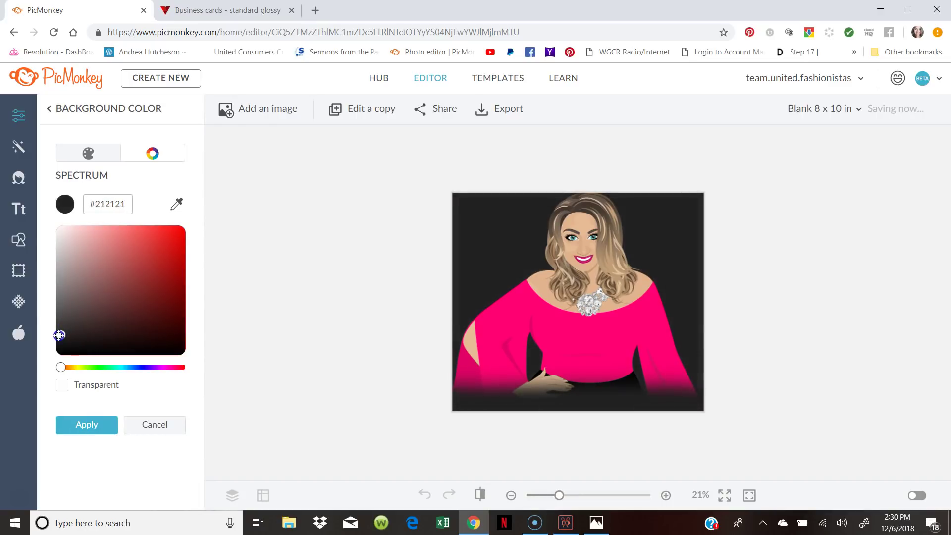
{"action": "left_click_drag", "start_coordinate": [167, 367], "coordinate": [171, 368]}
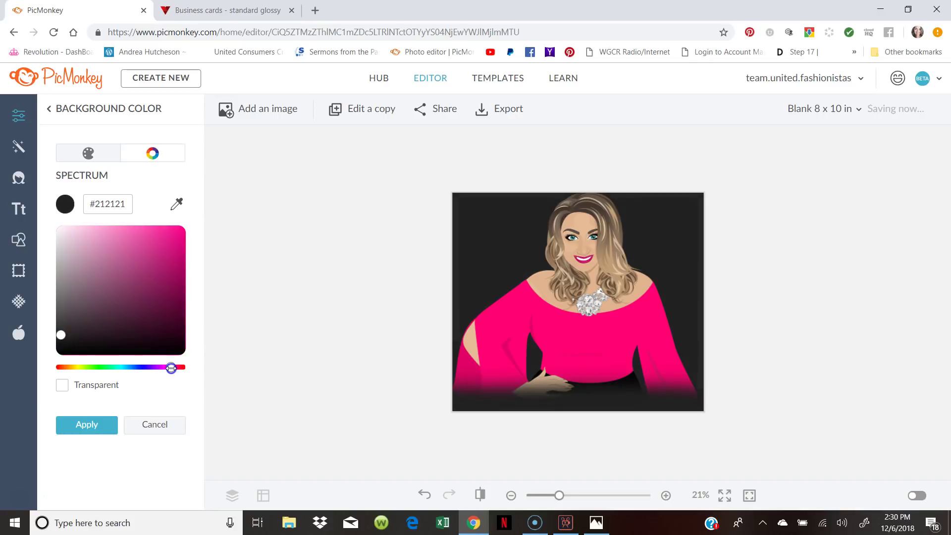
{"action": "left_click_drag", "start_coordinate": [172, 232], "coordinate": [182, 234]}
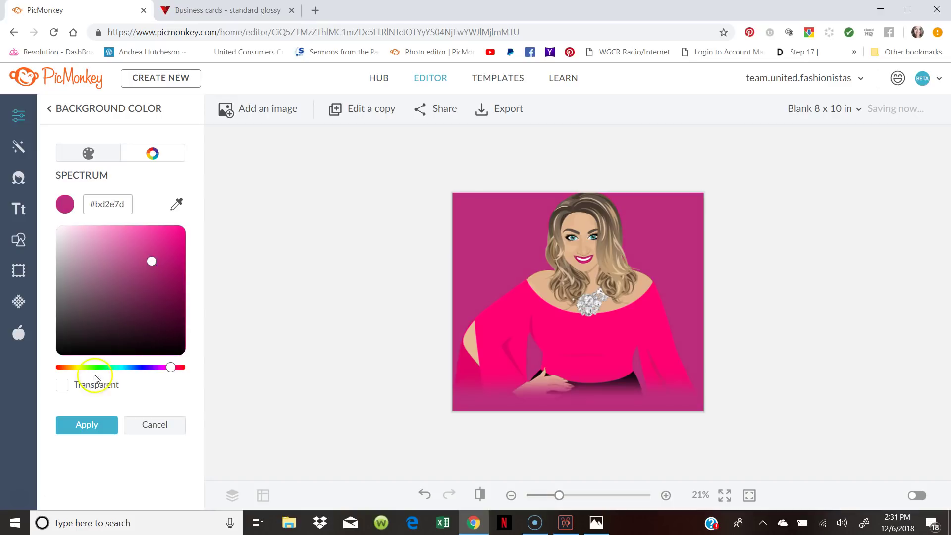
{"action": "left_click_drag", "start_coordinate": [70, 368], "coordinate": [49, 391]}
{"action": "left_click_drag", "start_coordinate": [64, 318], "coordinate": [59, 353]}
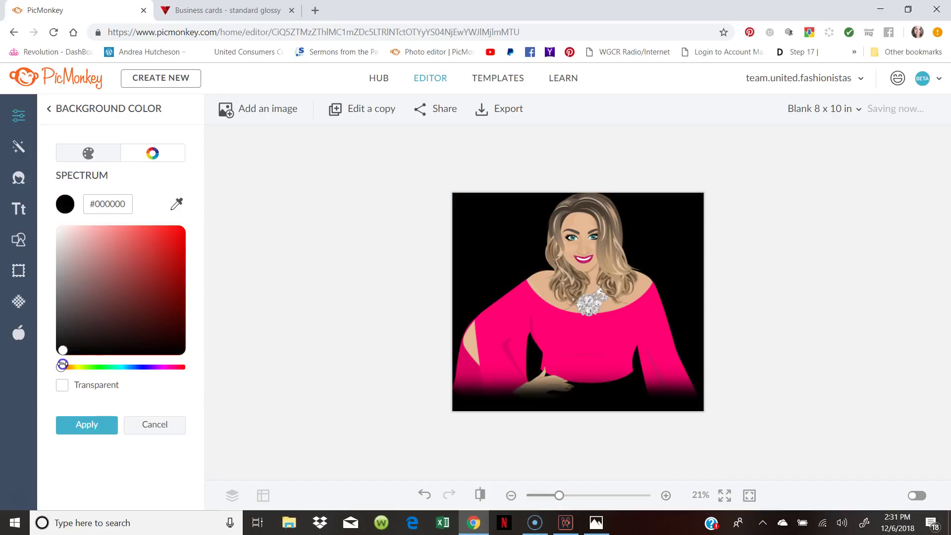
{"action": "left_click", "coordinate": [192, 7]}
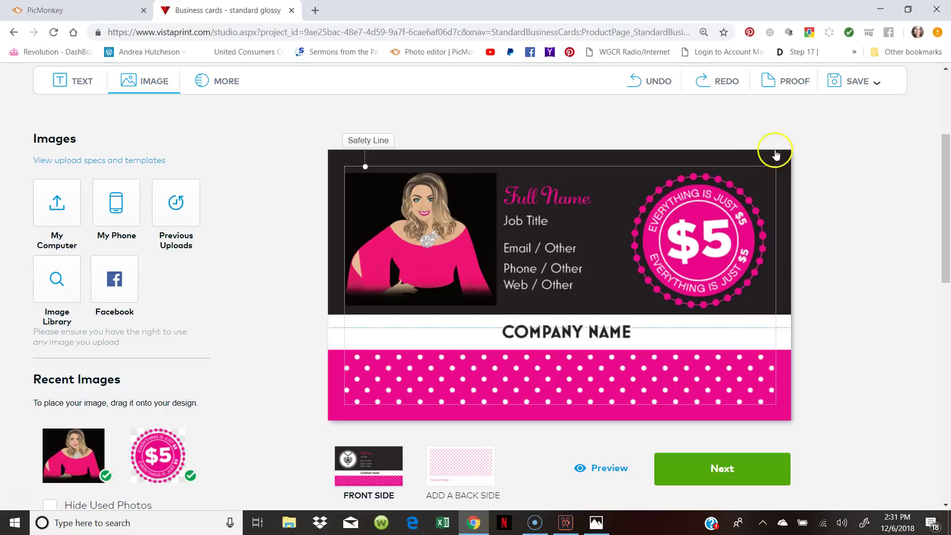
Nudge the portrait, replace COMPANY NAME with 'Paparazzi Accessories' and recentre that text
{"action": "mouse_move", "coordinate": [433, 228]}
{"action": "left_mouse_down"}
{"action": "mouse_move", "coordinate": [630, 287]}
{"action": "mouse_move", "coordinate": [440, 231]}
{"action": "left_mouse_up"}
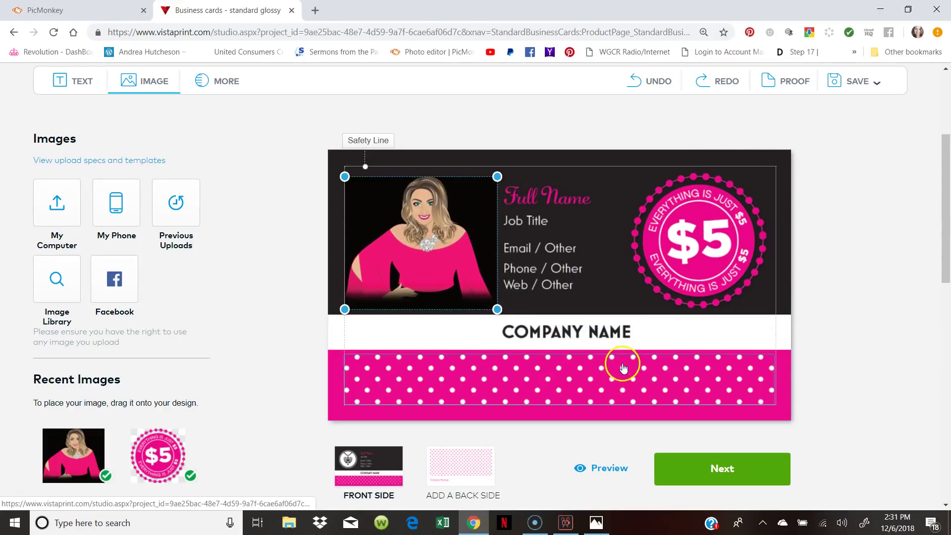
{"action": "left_click", "coordinate": [595, 329]}
{"action": "left_click", "coordinate": [576, 297]}
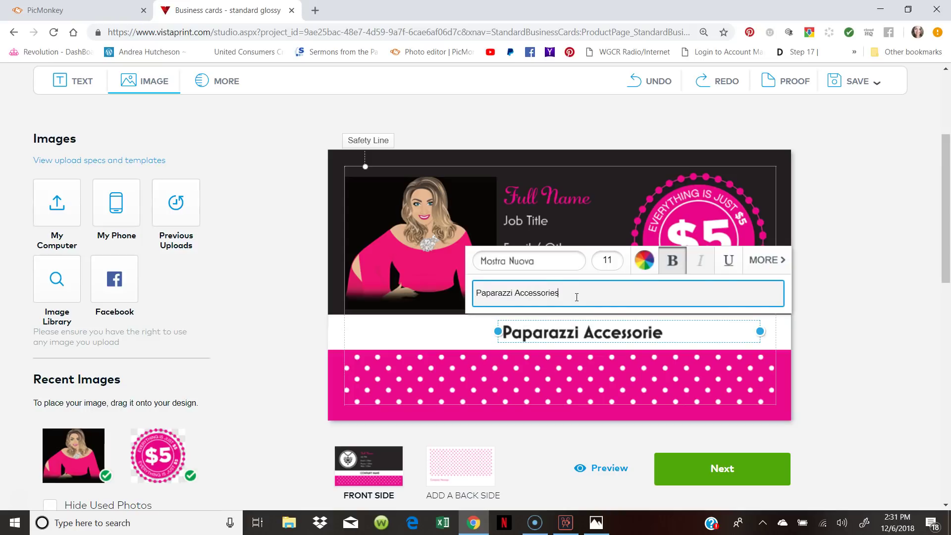
{"action": "left_click", "coordinate": [847, 308]}
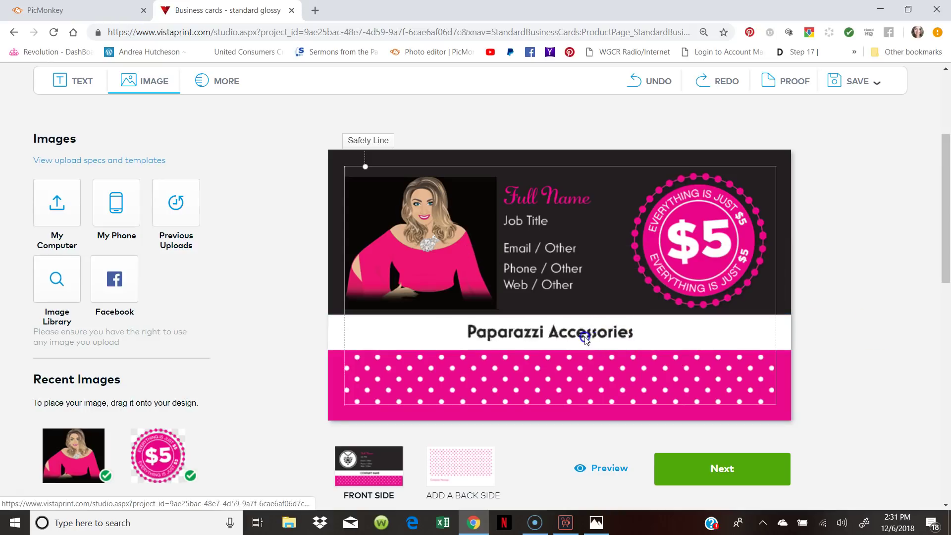
{"action": "left_click_drag", "start_coordinate": [572, 341], "coordinate": [596, 340]}
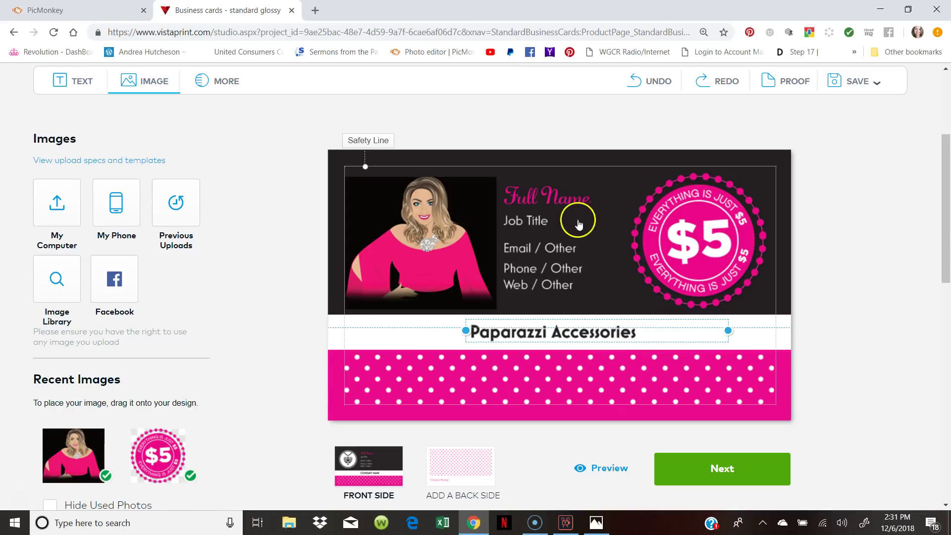
Replace the Full Name placeholder with the owner's full name
{"action": "left_click", "coordinate": [567, 208]}
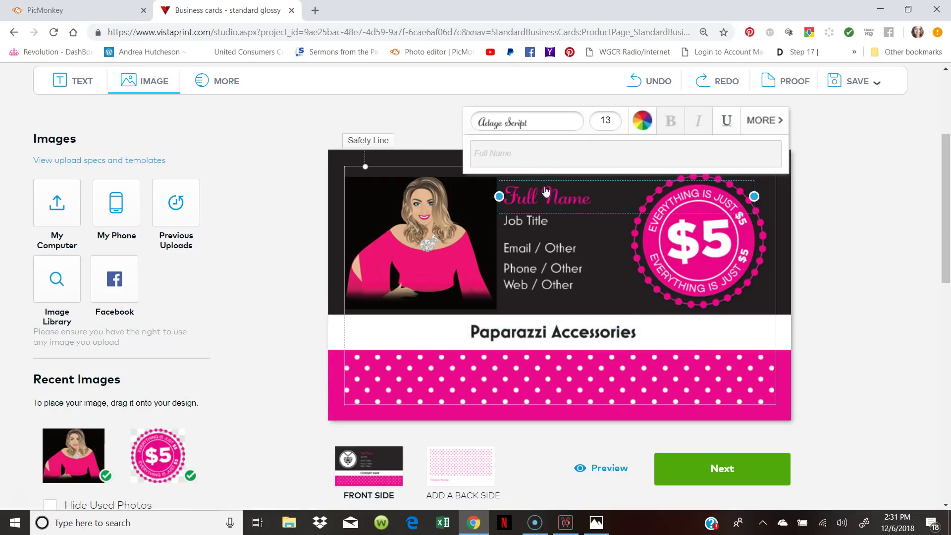
{"action": "left_click", "coordinate": [539, 162]}
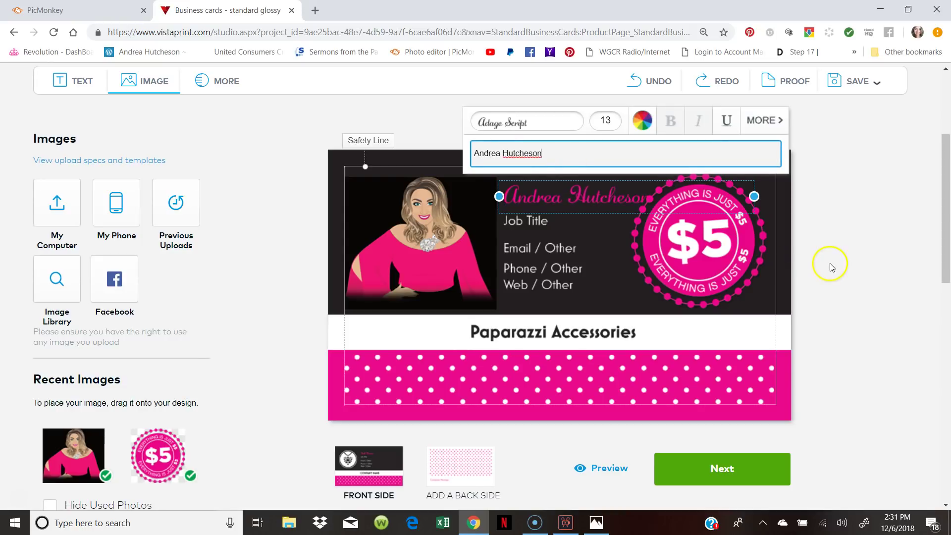
{"action": "left_click", "coordinate": [841, 284]}
Shrink the $5 badge from its corner and move it up slightly
{"action": "left_click", "coordinate": [629, 171]}
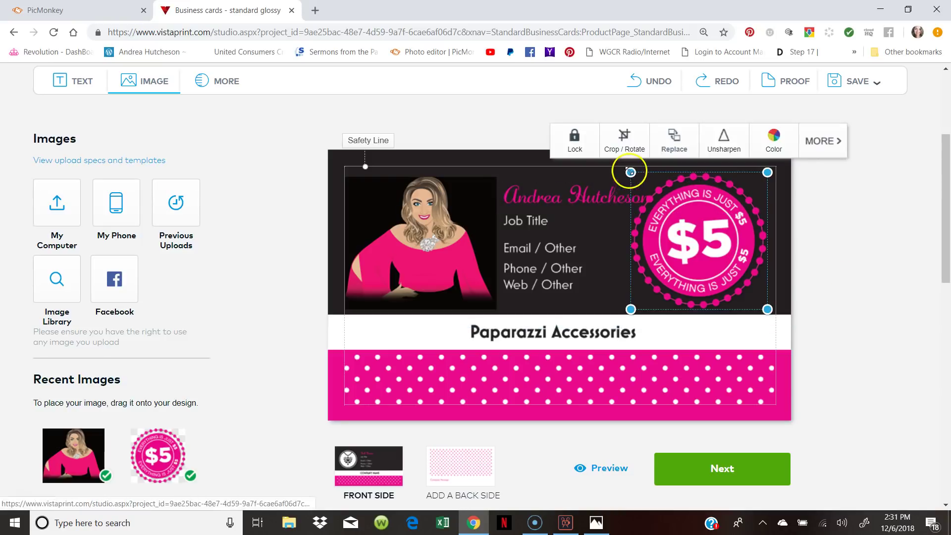
{"action": "left_click_drag", "start_coordinate": [629, 171], "coordinate": [648, 189]}
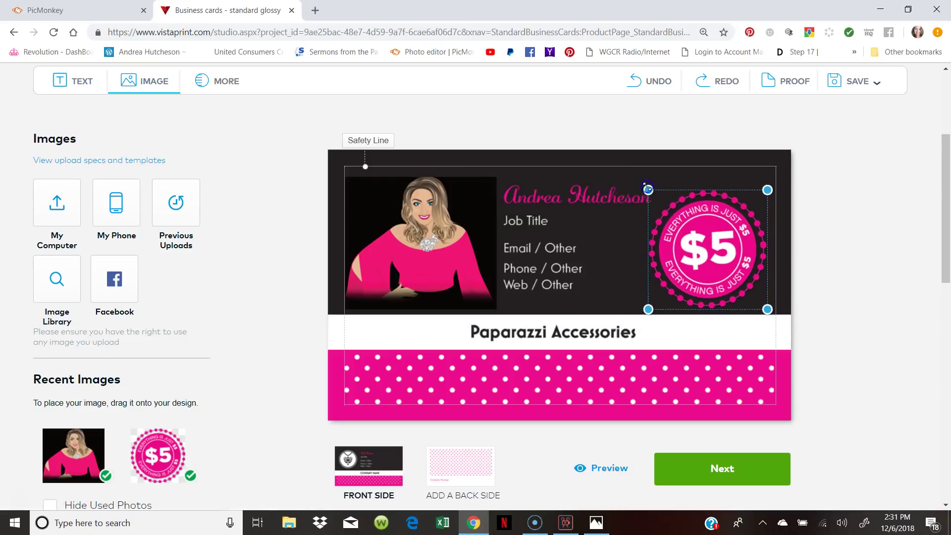
{"action": "left_click", "coordinate": [884, 212]}
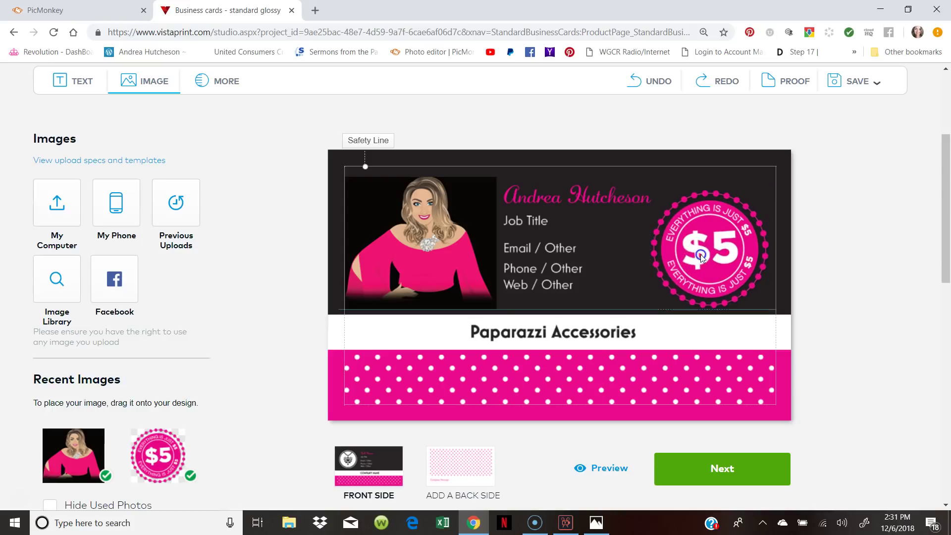
{"action": "left_click_drag", "start_coordinate": [699, 261], "coordinate": [699, 252]}
{"action": "left_click", "coordinate": [820, 241]}
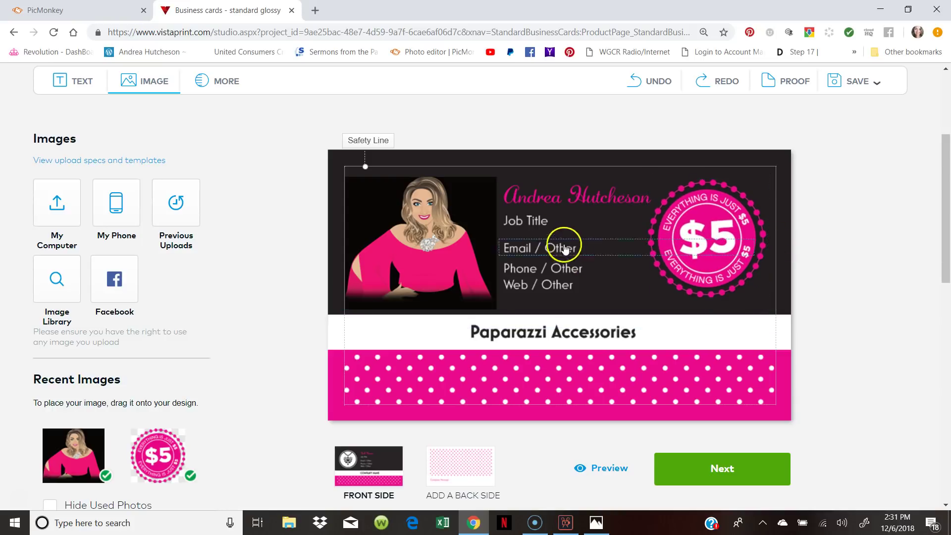
Remove the Job Title line and move the Email and Phone lines up beneath the name
{"action": "left_click", "coordinate": [510, 219]}
{"action": "left_click", "coordinate": [554, 190]}
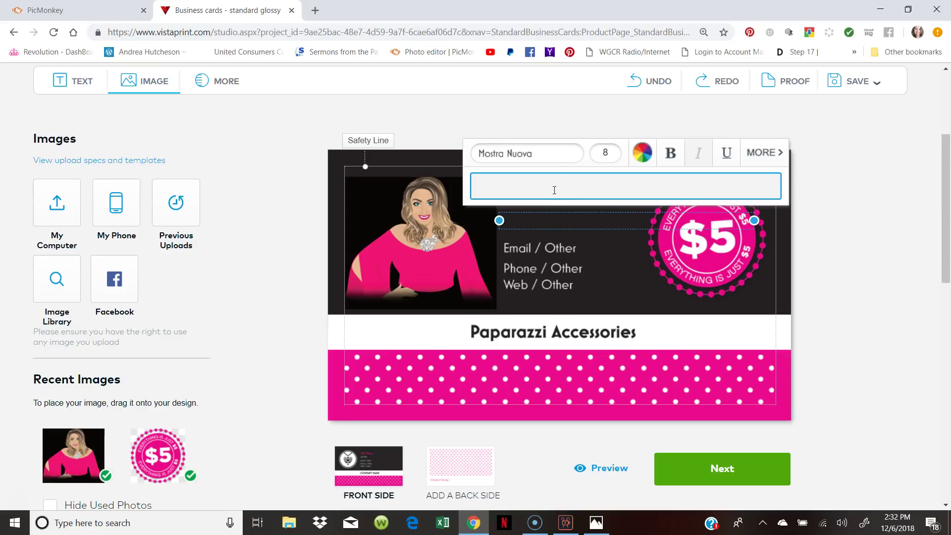
{"action": "left_click", "coordinate": [839, 279]}
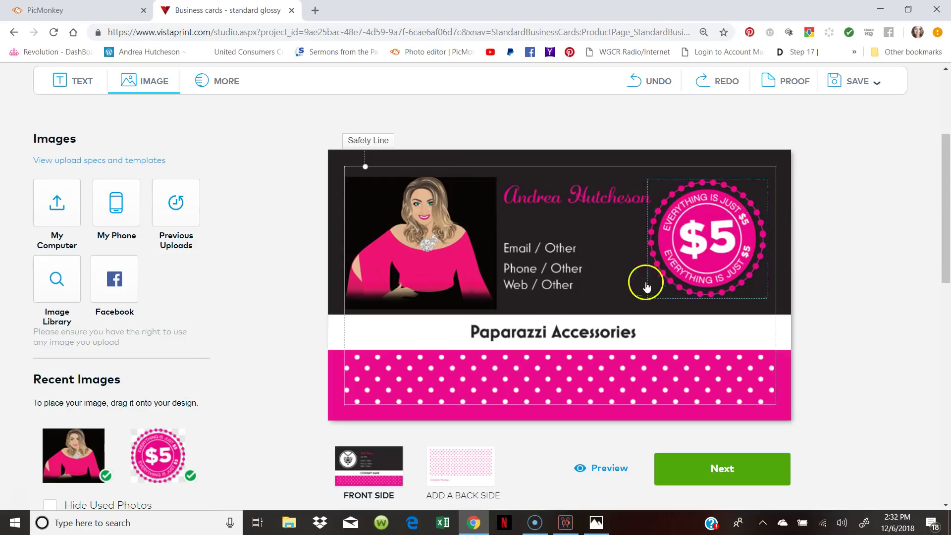
{"action": "left_click", "coordinate": [538, 259]}
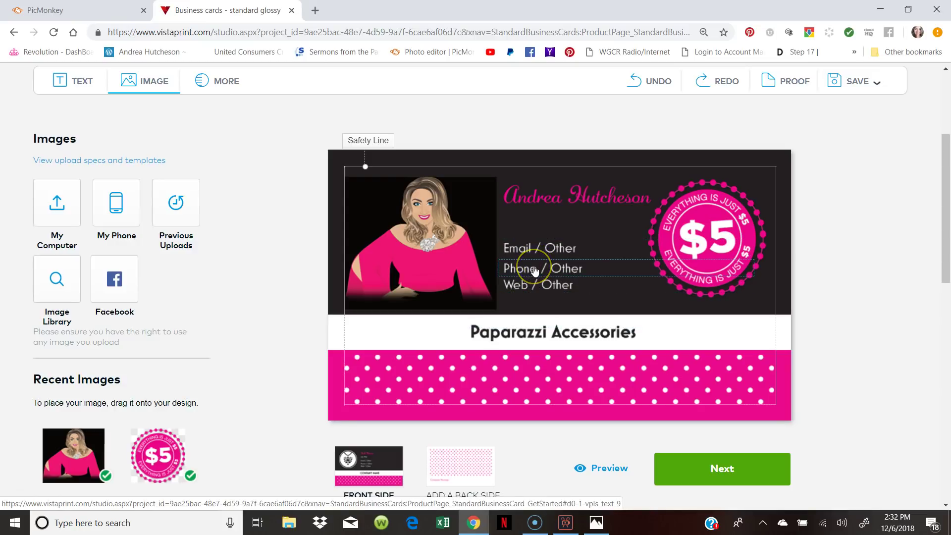
{"action": "left_click", "coordinate": [535, 289]}
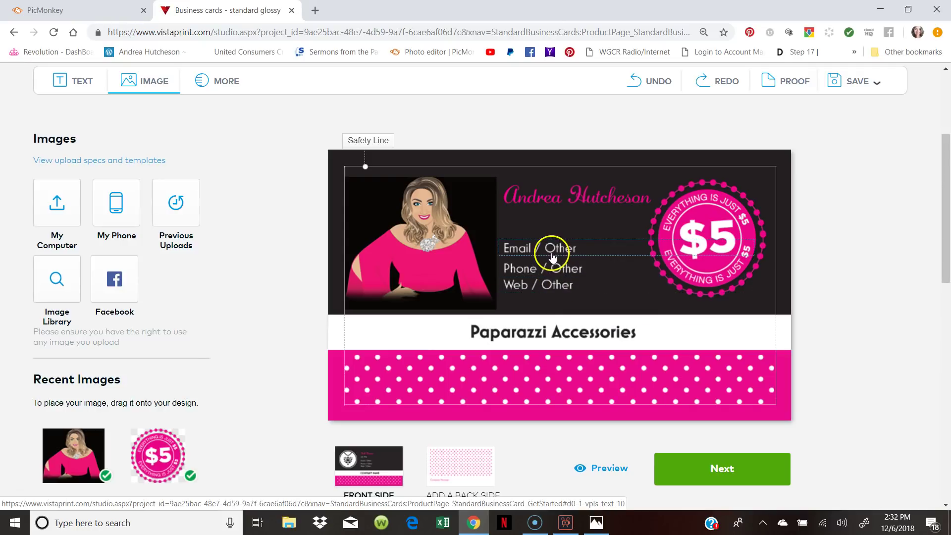
{"action": "left_click_drag", "start_coordinate": [555, 250], "coordinate": [552, 227]}
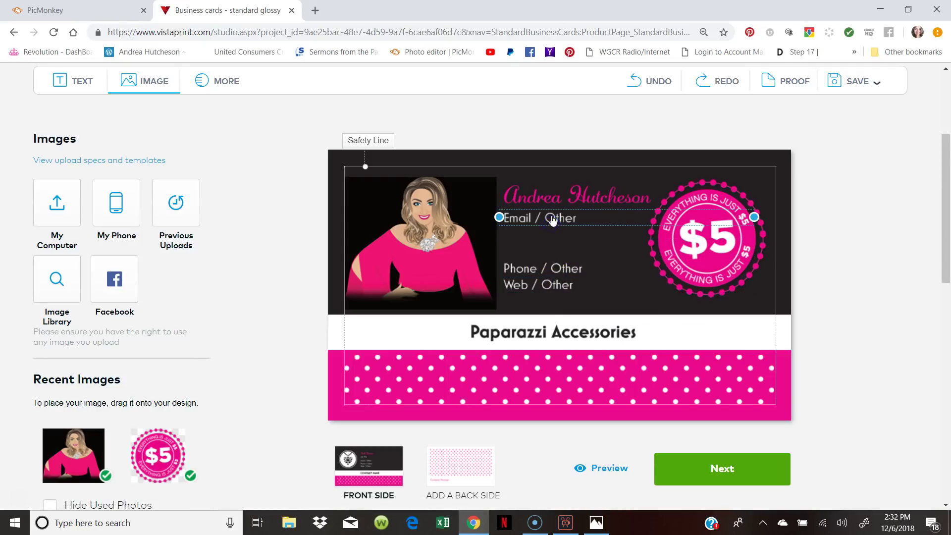
{"action": "mouse_move", "coordinate": [537, 269]}
{"action": "left_mouse_down"}
{"action": "mouse_move", "coordinate": [536, 236]}
{"action": "mouse_move", "coordinate": [525, 278]}
{"action": "mouse_move", "coordinate": [525, 256]}
{"action": "left_mouse_up"}
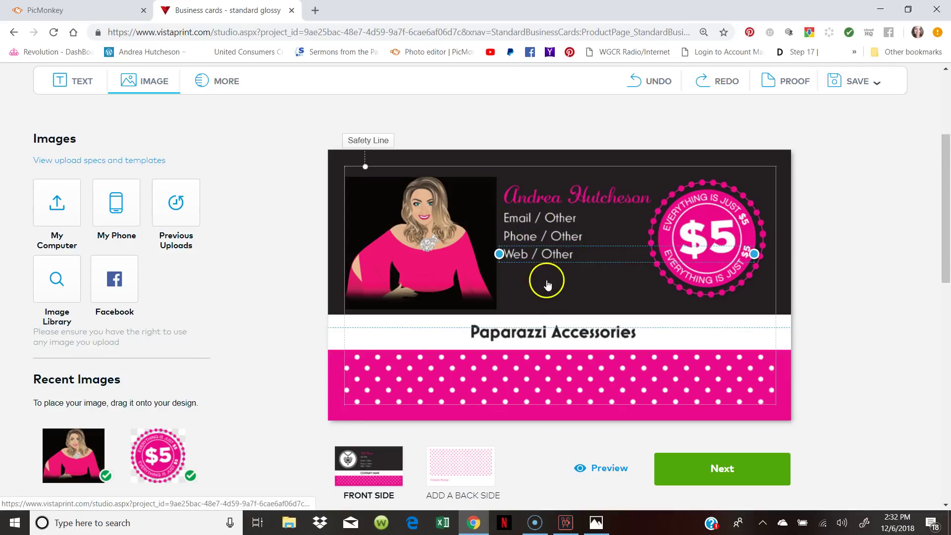
Add a Blank back side, tick the design approval and continue to quantity
{"action": "scroll", "coordinate": [538, 361], "scroll_direction": "down", "scroll_amount": 1}
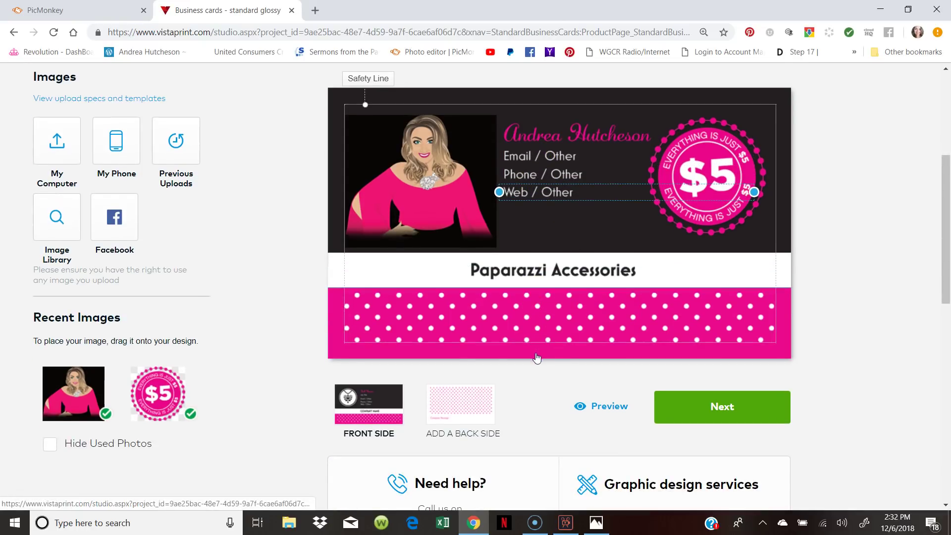
{"action": "left_click", "coordinate": [464, 401]}
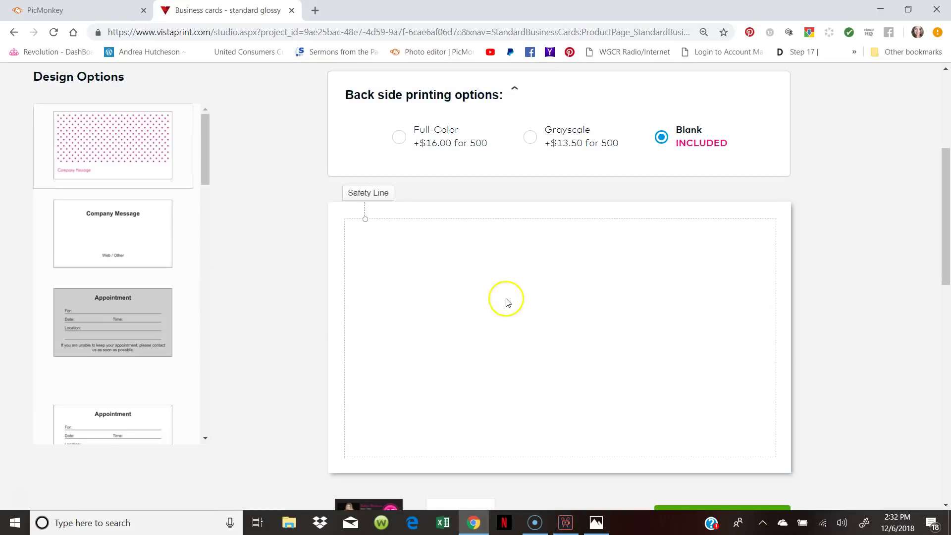
{"action": "left_click", "coordinate": [79, 163]}
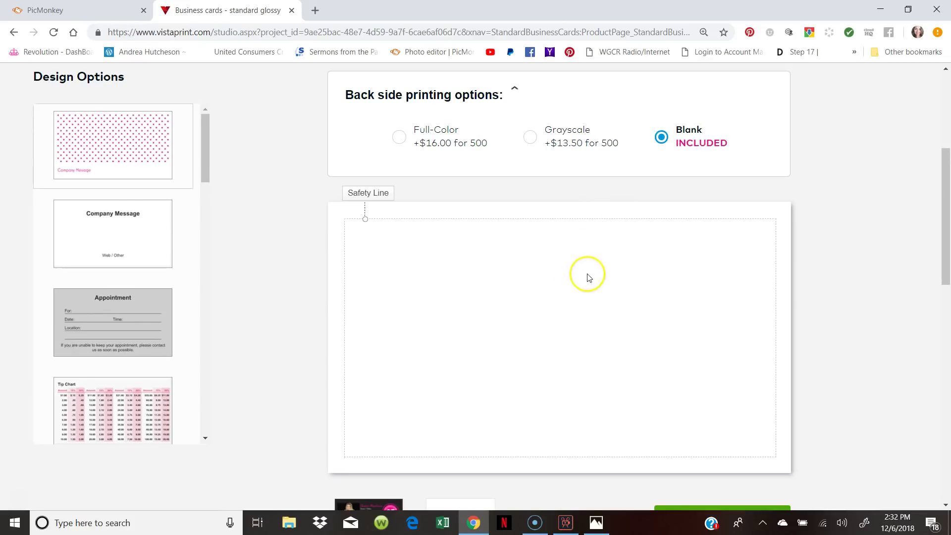
{"action": "scroll", "coordinate": [589, 276], "scroll_direction": "down", "scroll_amount": 4}
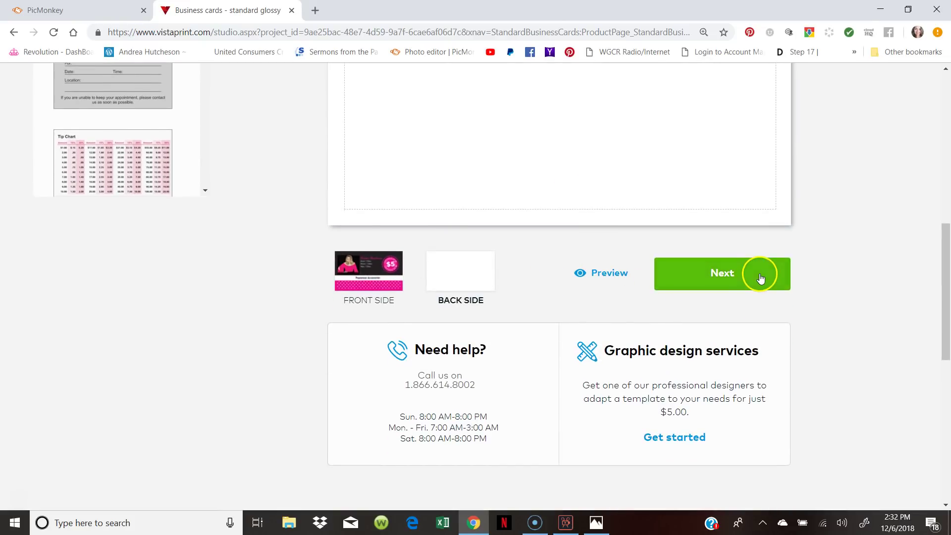
{"action": "left_click", "coordinate": [760, 278]}
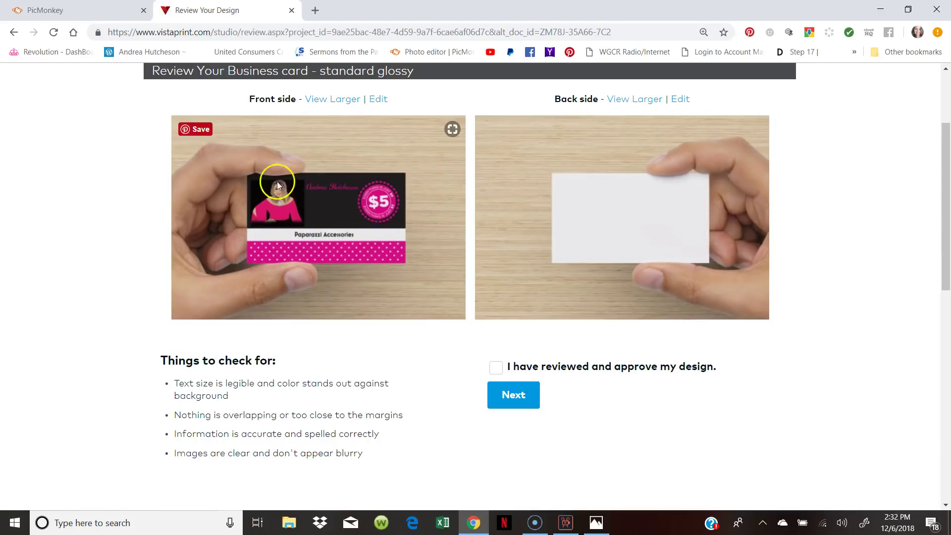
{"action": "scroll", "coordinate": [643, 274], "scroll_direction": "down", "scroll_amount": 4}
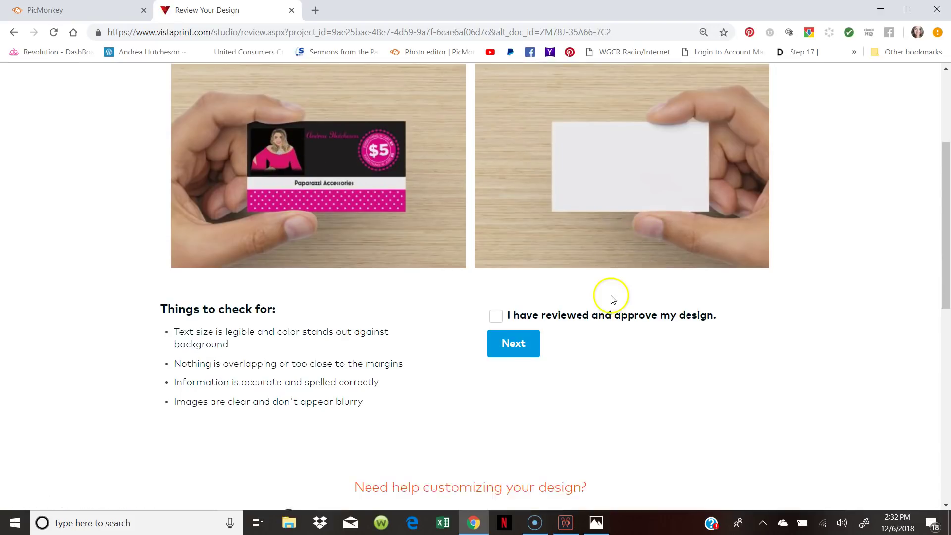
{"action": "left_click", "coordinate": [508, 220]}
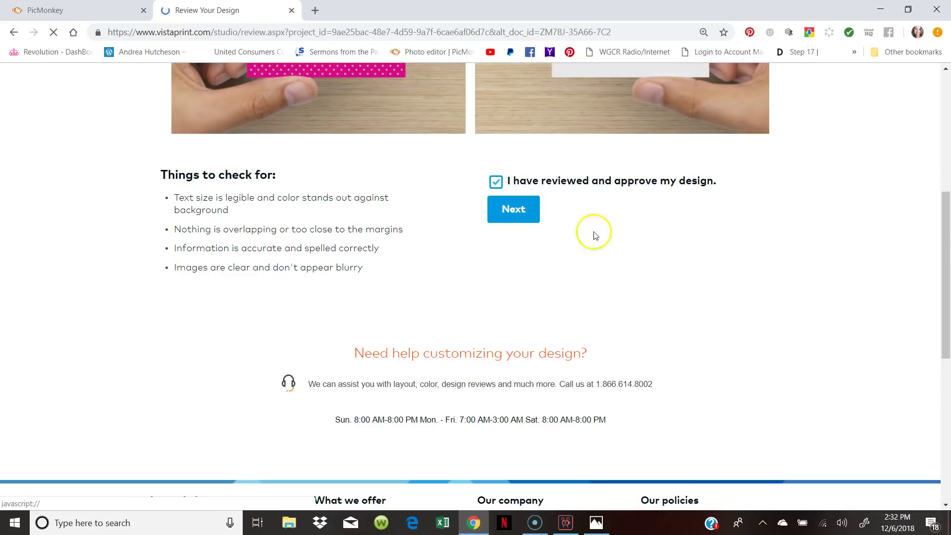
Add 500 business cards on Standard paper to the cart for $20.00
{"action": "scroll", "coordinate": [807, 287], "scroll_direction": "down", "scroll_amount": 2}
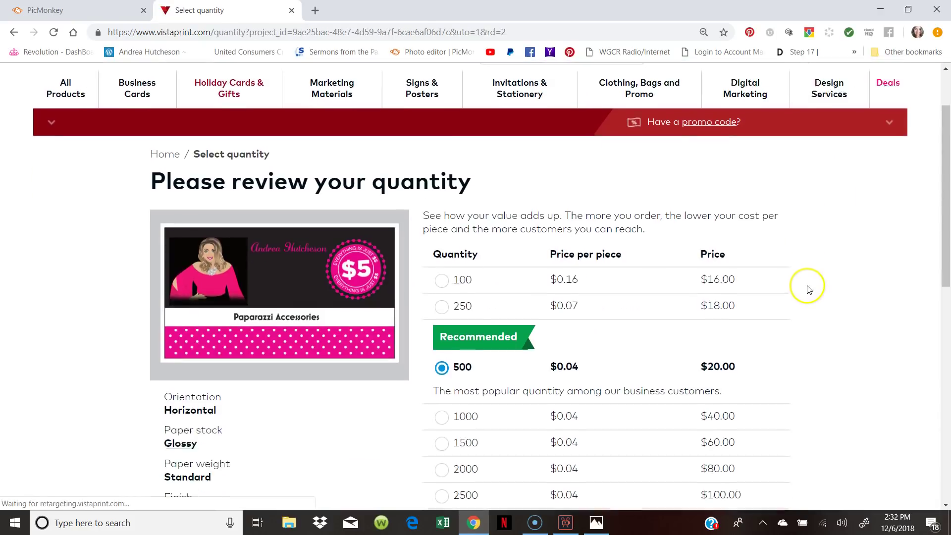
{"action": "scroll", "coordinate": [807, 287], "scroll_direction": "down", "scroll_amount": 3}
{"action": "left_click", "coordinate": [496, 490]}
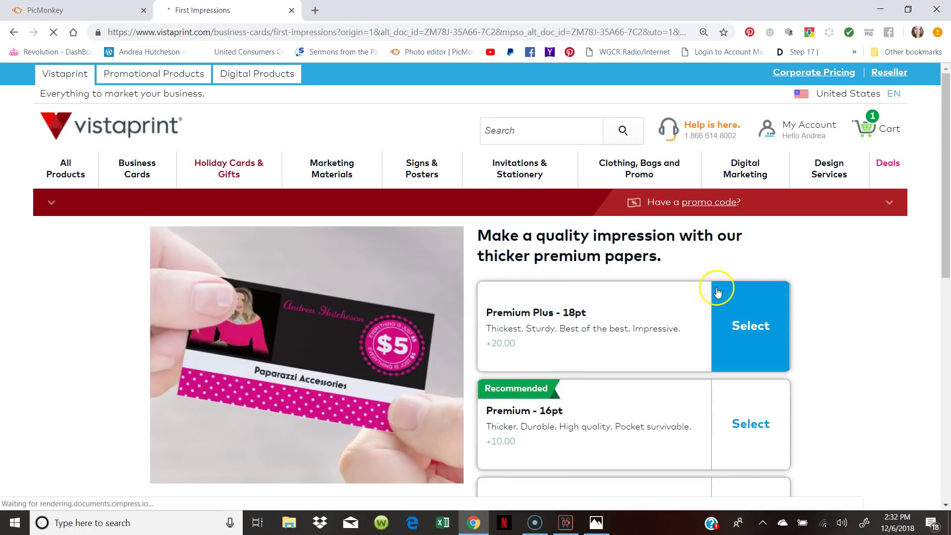
{"action": "scroll", "coordinate": [887, 313], "scroll_direction": "down", "scroll_amount": 4}
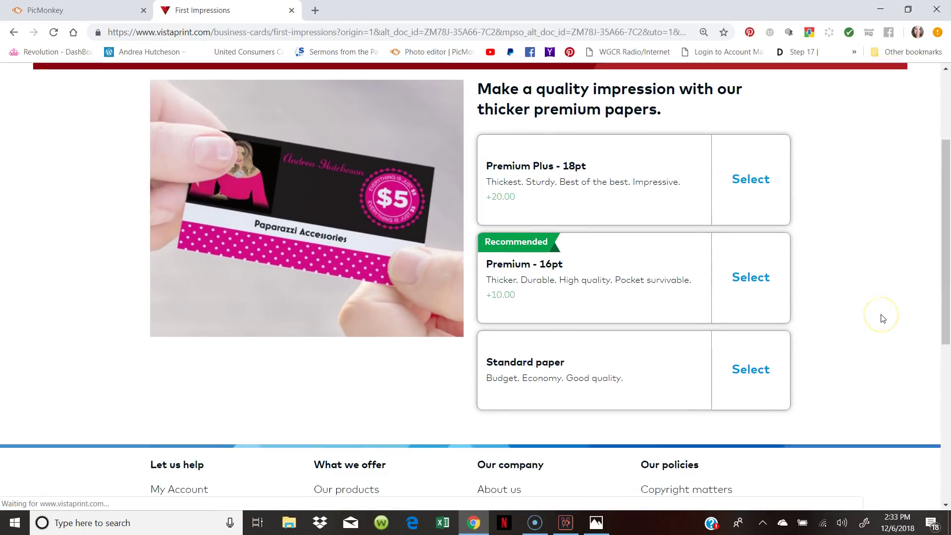
{"action": "scroll", "coordinate": [872, 311], "scroll_direction": "up", "scroll_amount": 1}
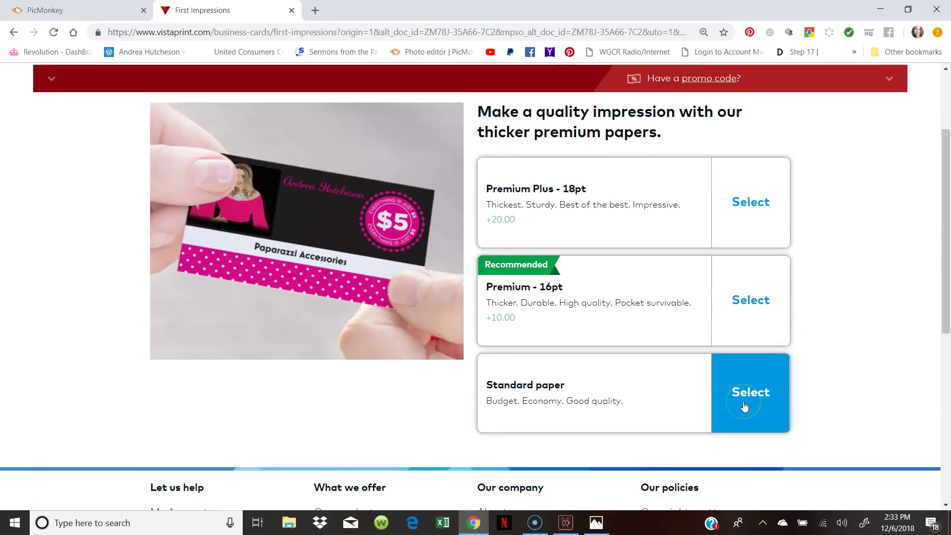
{"action": "left_click", "coordinate": [743, 404]}
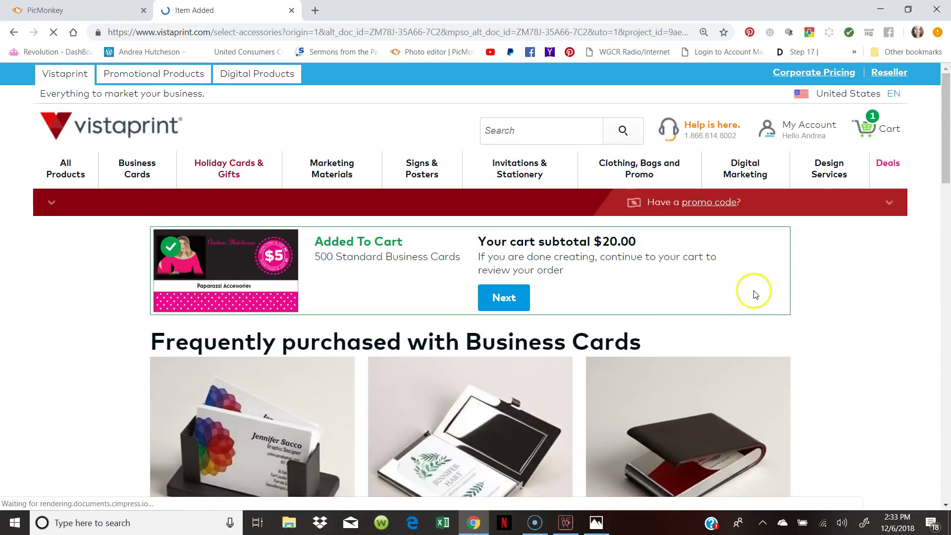
Apply promo code VPBC500 in the cart, dropping 500 cards from $20.00 to $9.99
{"action": "left_click", "coordinate": [885, 133]}
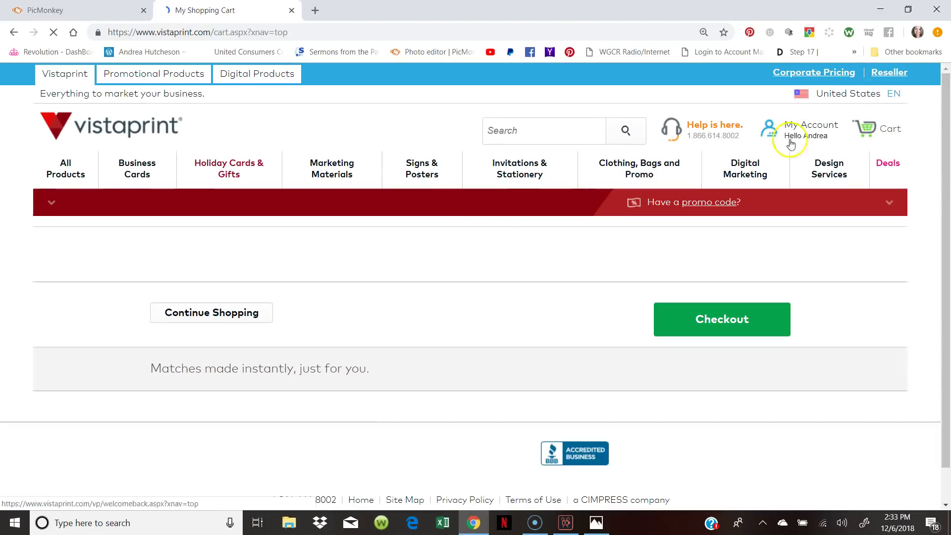
{"action": "scroll", "coordinate": [399, 315], "scroll_direction": "down", "scroll_amount": 5}
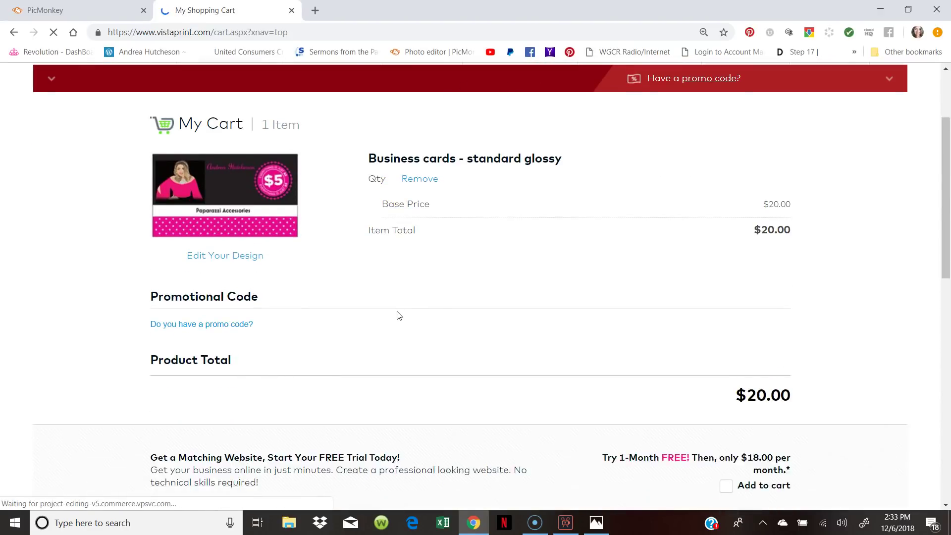
{"action": "left_click", "coordinate": [181, 201]}
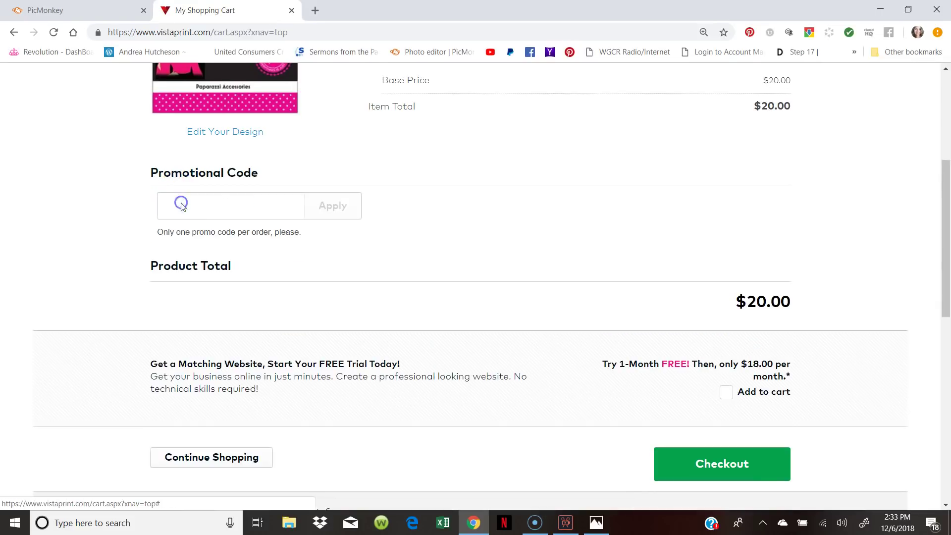
{"action": "left_click", "coordinate": [217, 214]}
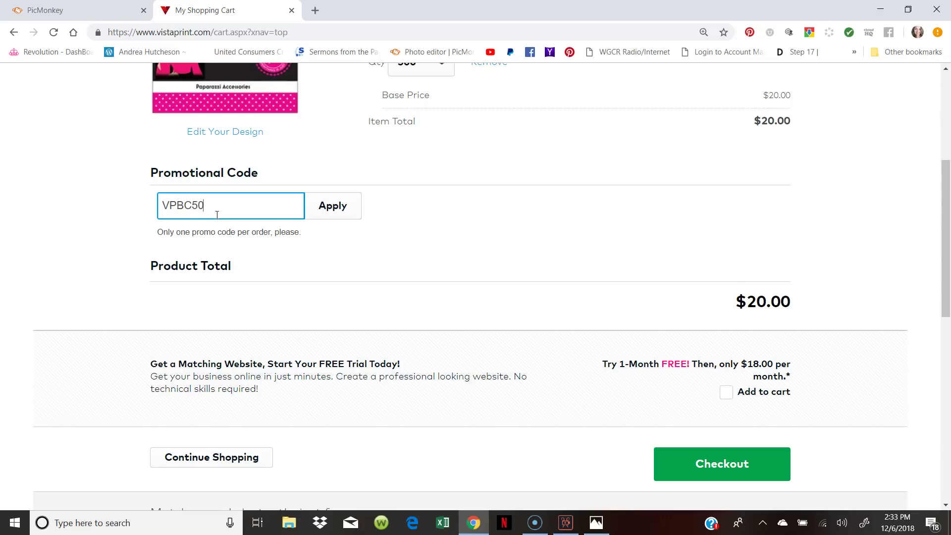
{"action": "left_click", "coordinate": [346, 221]}
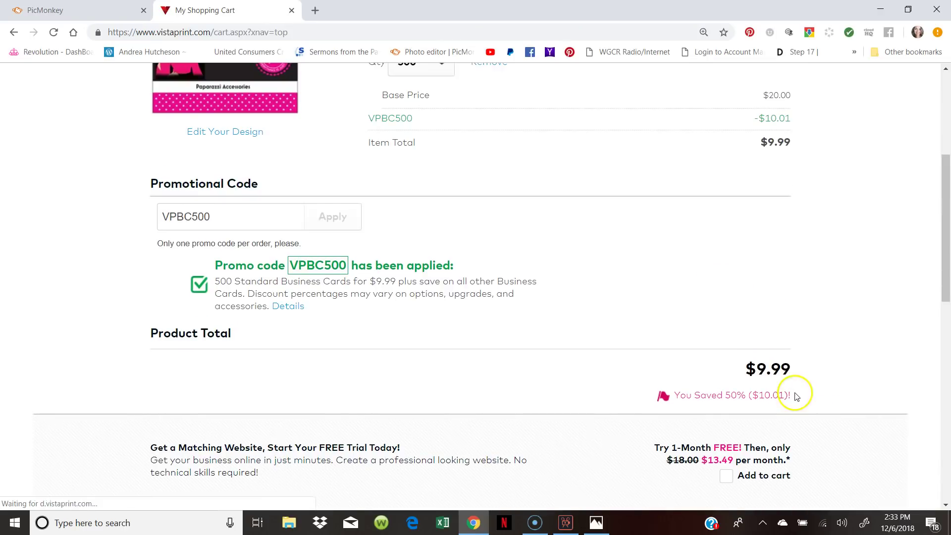
{"action": "scroll", "coordinate": [869, 344], "scroll_direction": "up", "scroll_amount": 2}
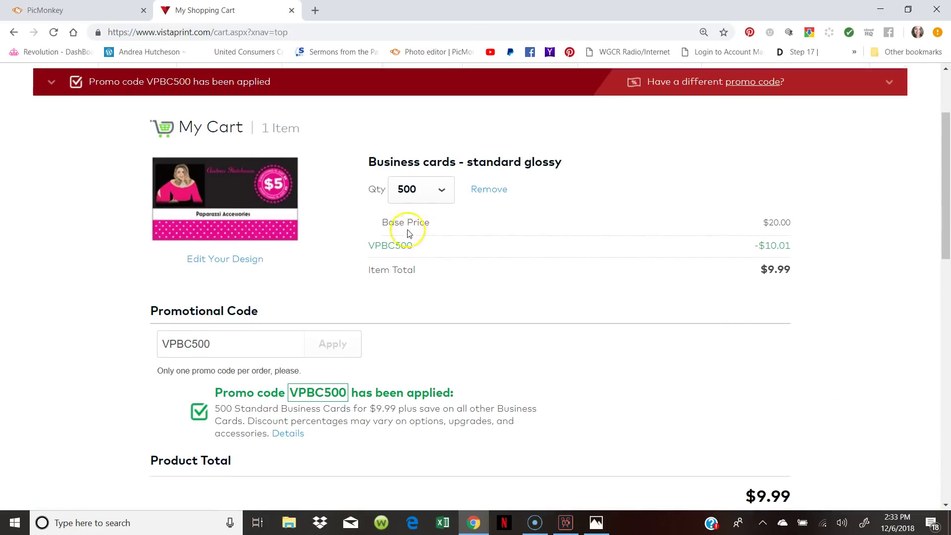
{"action": "scroll", "coordinate": [367, 292], "scroll_direction": "up", "scroll_amount": 2}
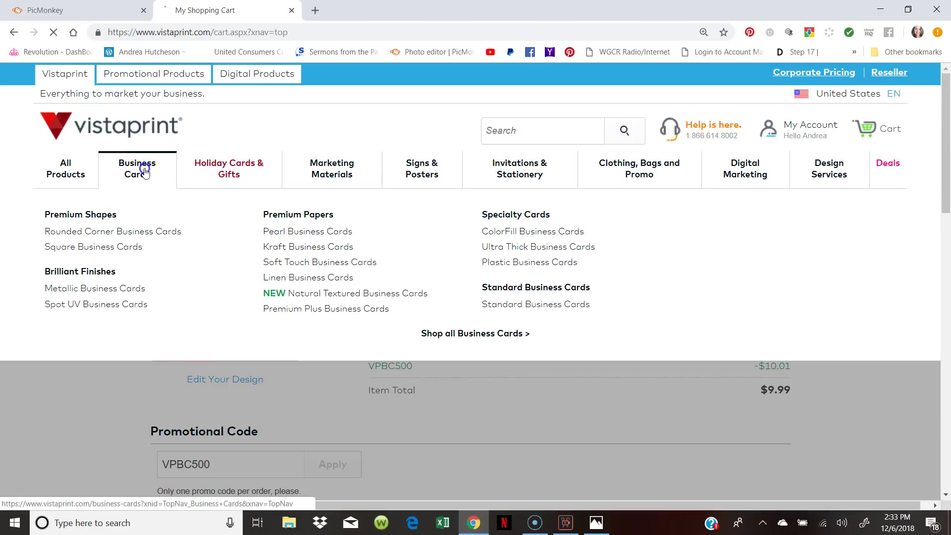
Start an Upload It business card in the horizontal standard matte format
{"action": "left_click", "coordinate": [147, 173]}
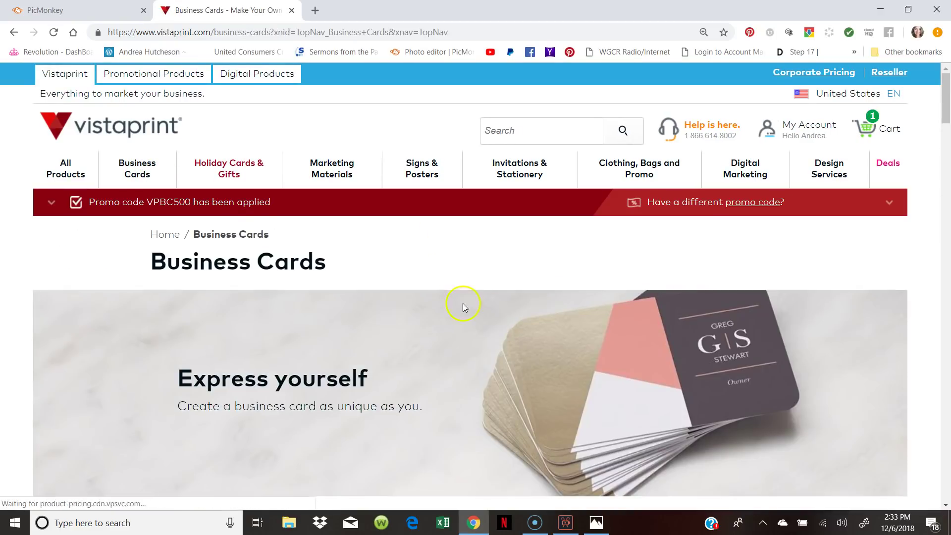
{"action": "scroll", "coordinate": [361, 268], "scroll_direction": "down", "scroll_amount": 8}
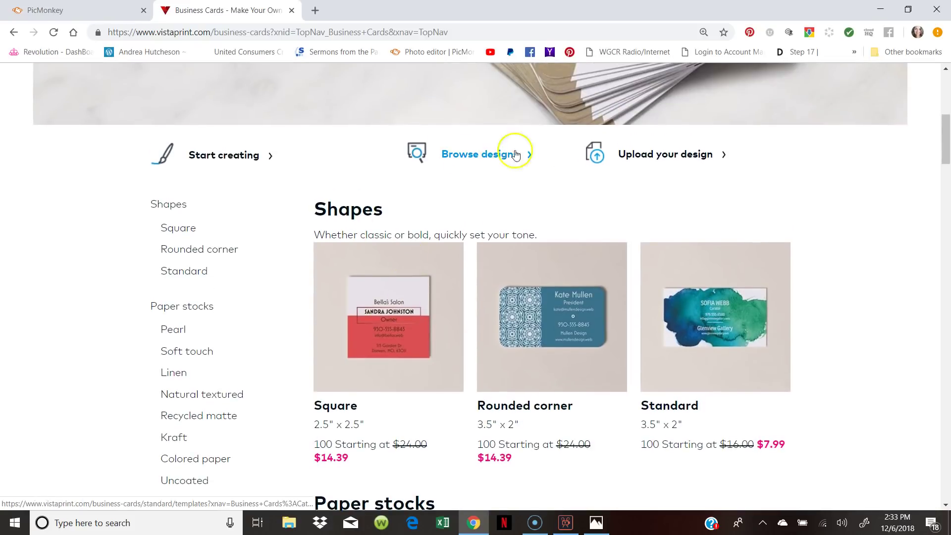
{"action": "left_click", "coordinate": [515, 154]}
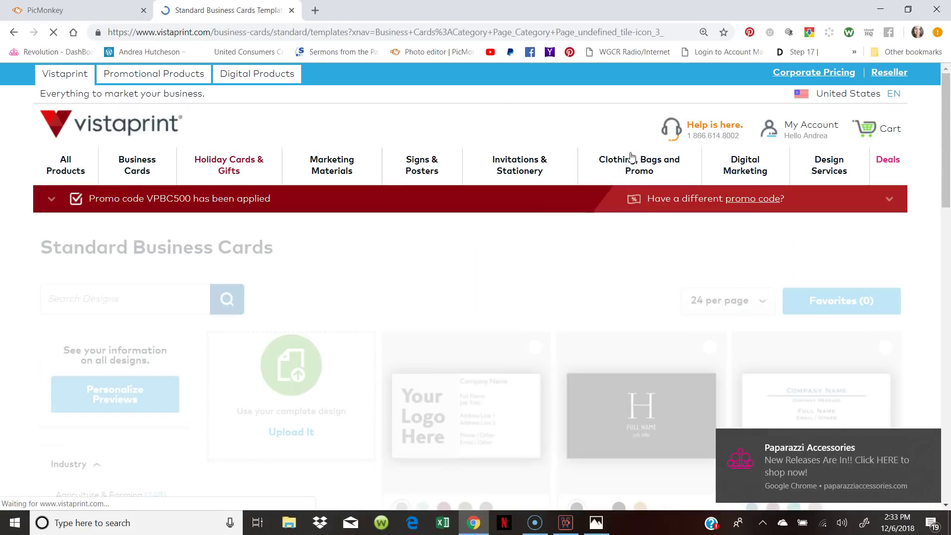
{"action": "scroll", "coordinate": [504, 251], "scroll_direction": "down", "scroll_amount": 5}
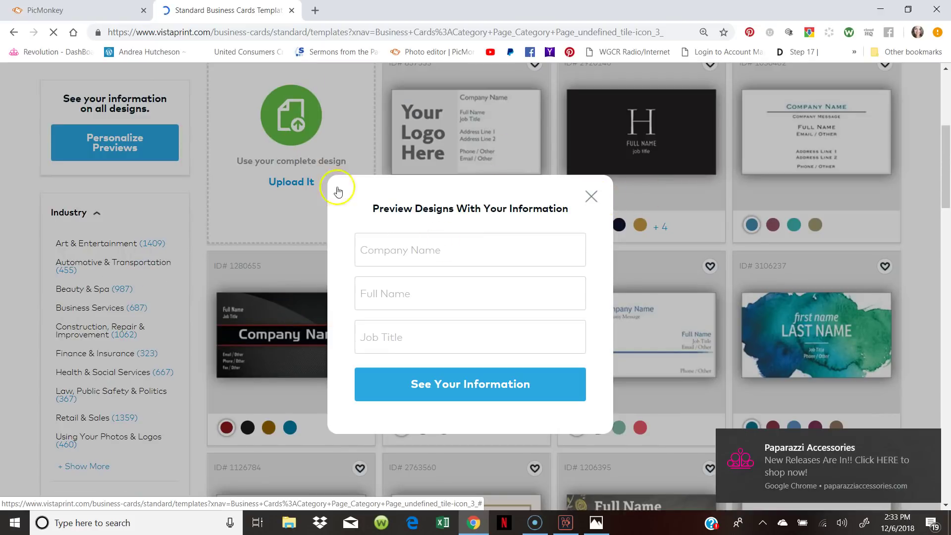
{"action": "left_click", "coordinate": [591, 197]}
{"action": "left_click_drag", "start_coordinate": [601, 197], "coordinate": [350, 187]}
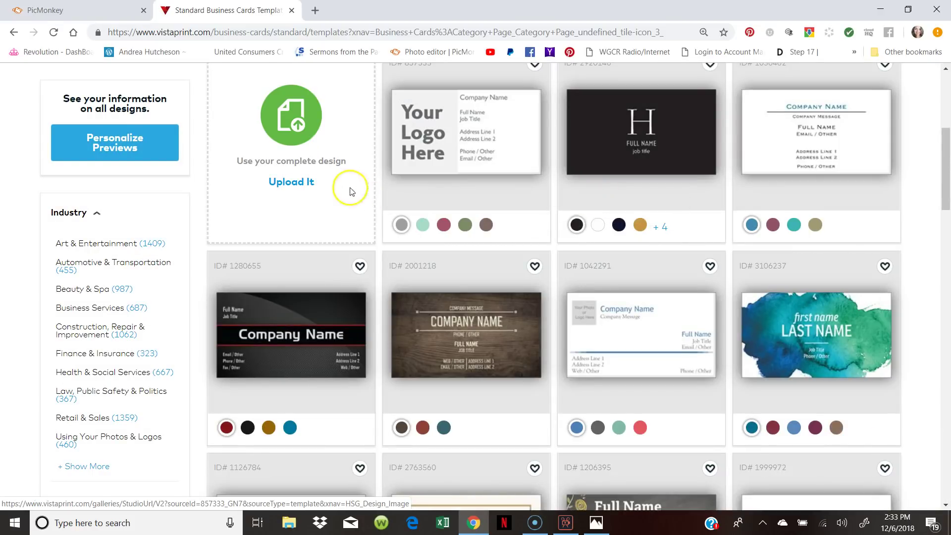
{"action": "left_click", "coordinate": [301, 182]}
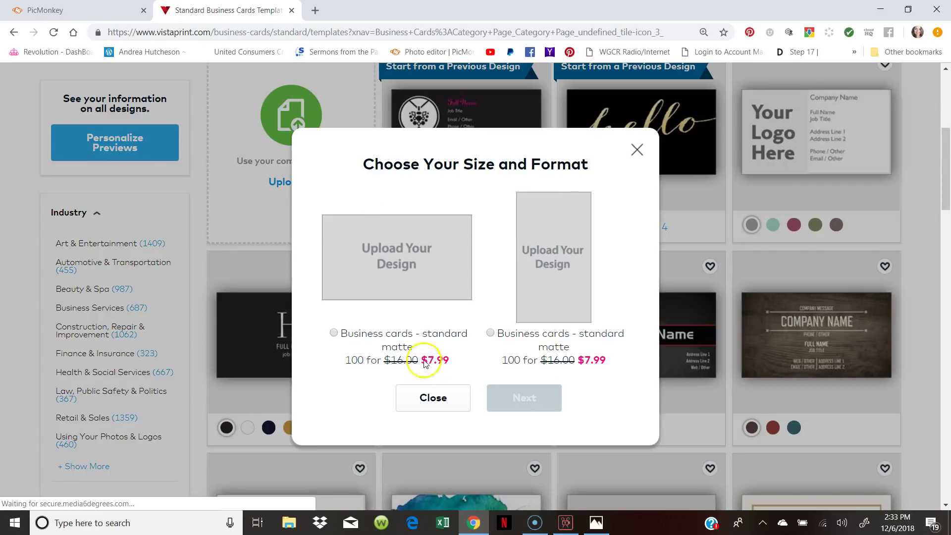
{"action": "left_click", "coordinate": [341, 335]}
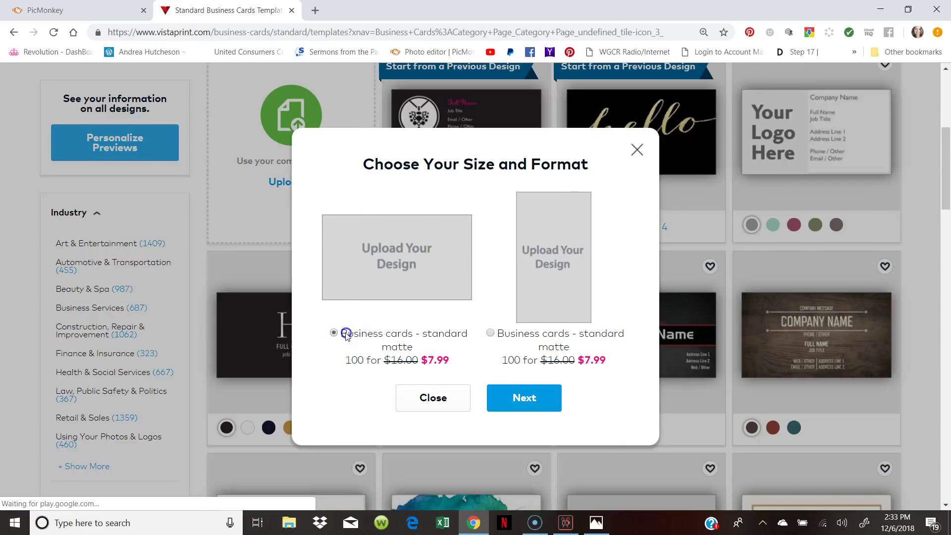
{"action": "left_click", "coordinate": [538, 403]}
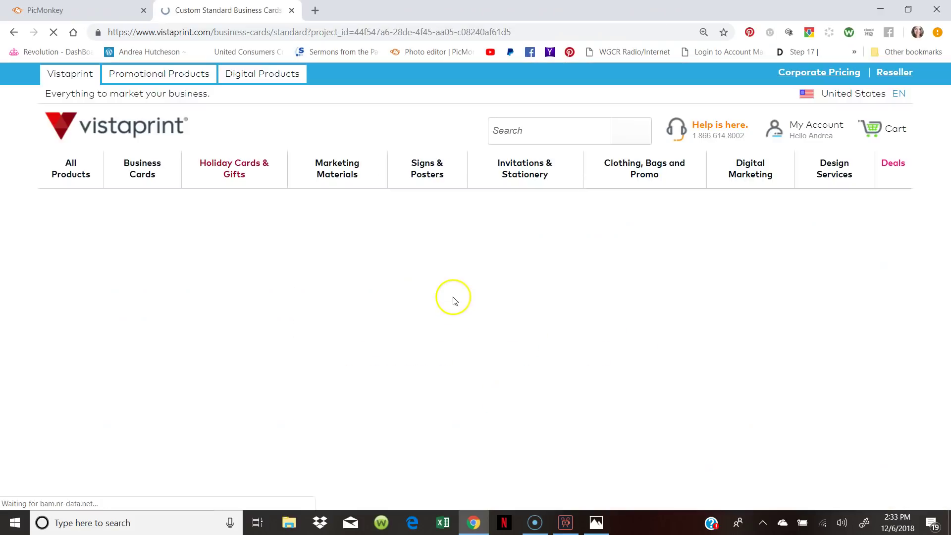
Choose Standard thickness, Glossy paper and Standard corners, then start designing
{"action": "scroll", "coordinate": [661, 297], "scroll_direction": "down", "scroll_amount": 5}
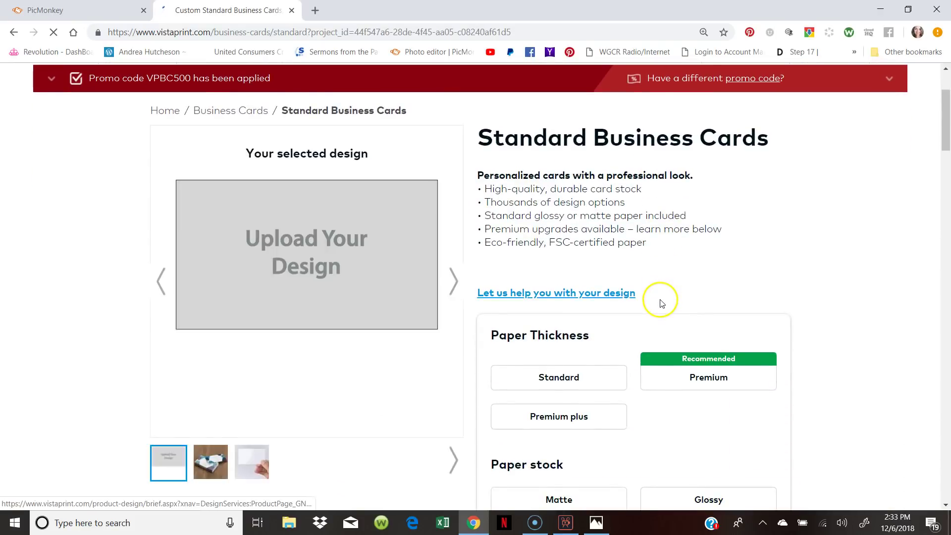
{"action": "left_click", "coordinate": [566, 253]}
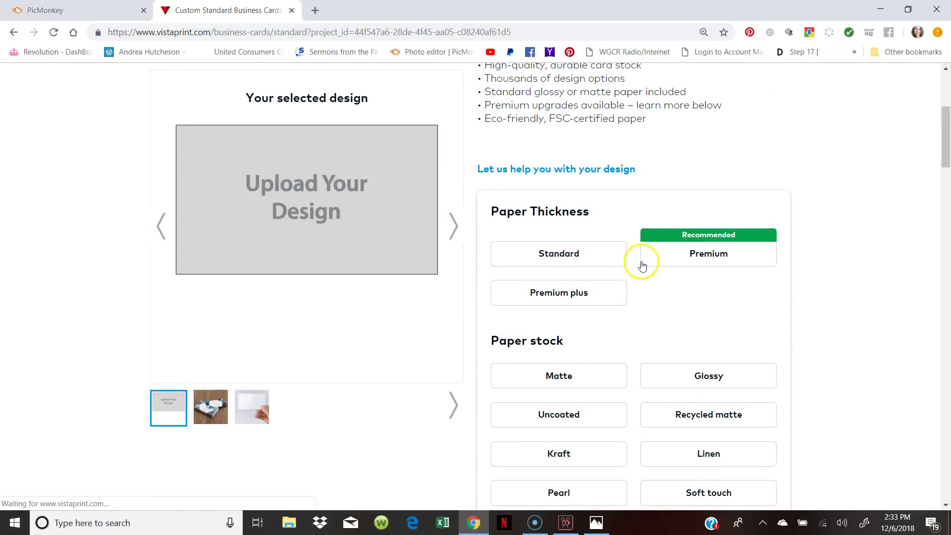
{"action": "left_click", "coordinate": [577, 264]}
{"action": "scroll", "coordinate": [629, 314], "scroll_direction": "down", "scroll_amount": 4}
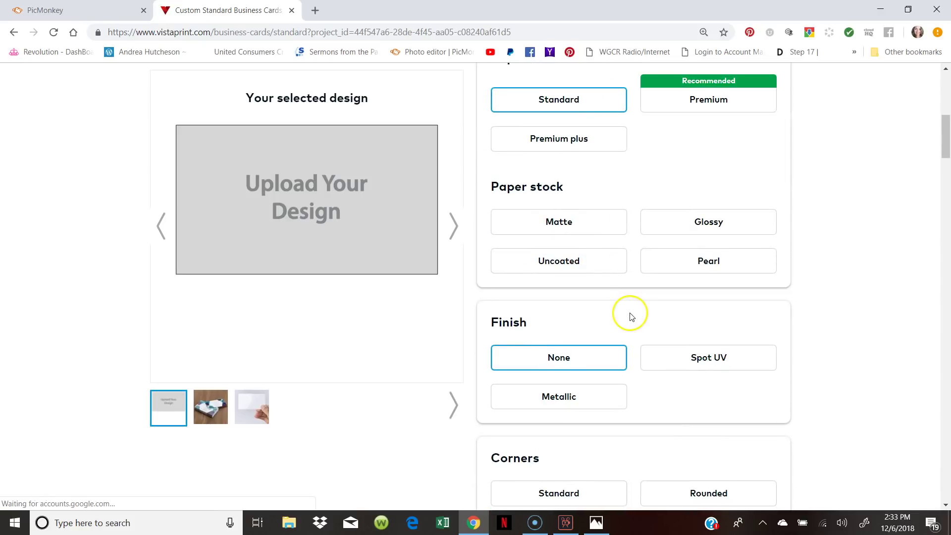
{"action": "scroll", "coordinate": [655, 330], "scroll_direction": "down", "scroll_amount": 3}
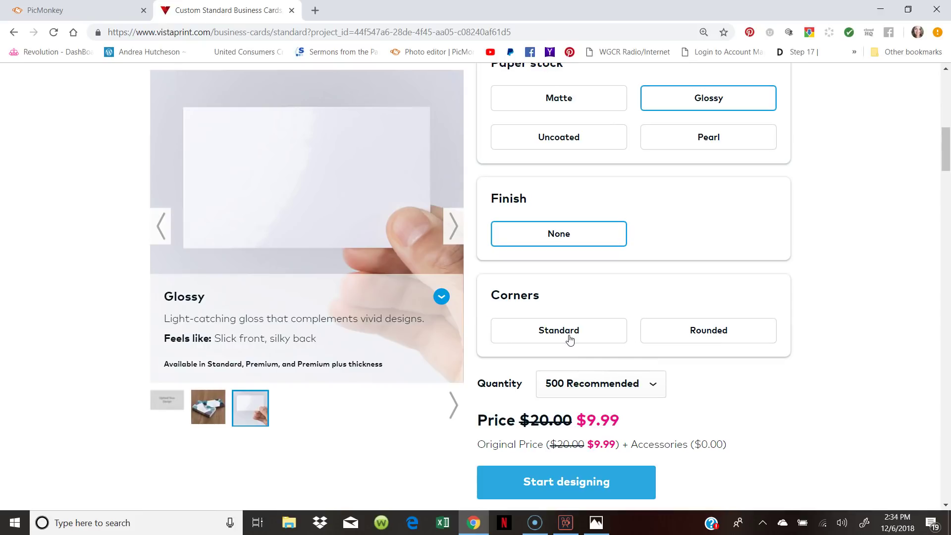
{"action": "left_click", "coordinate": [551, 492]}
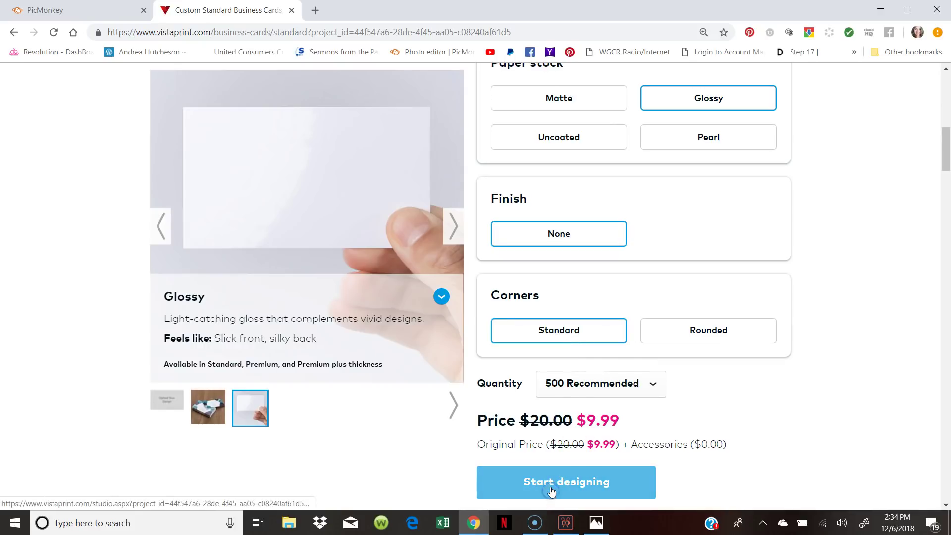
{"action": "left_click", "coordinate": [601, 445]}
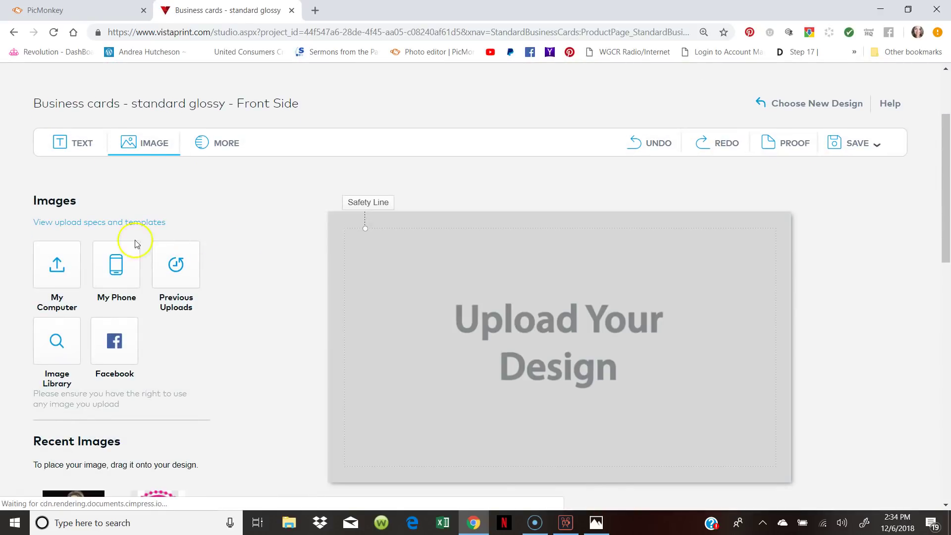
Upload bc side 2 from Downloads > Business Supplies as the card front
{"action": "left_click", "coordinate": [583, 341]}
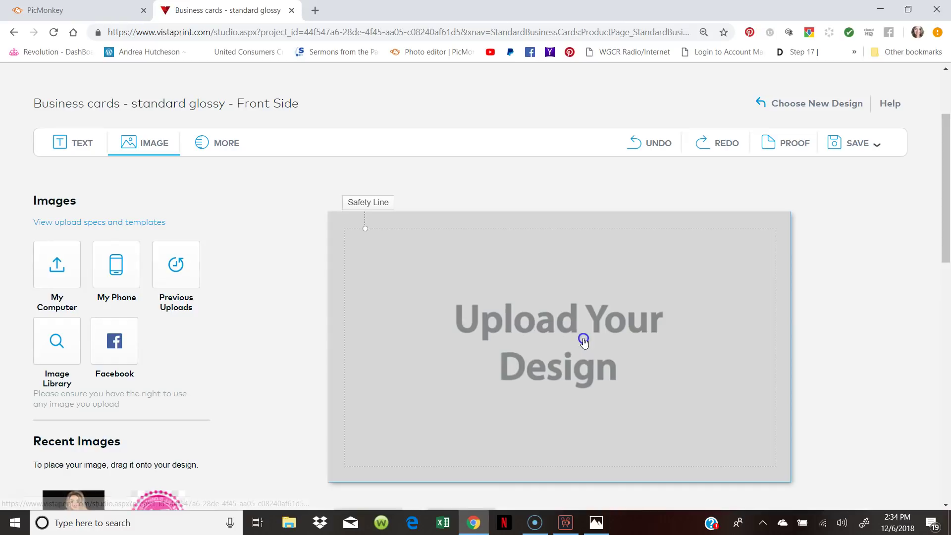
{"action": "left_click", "coordinate": [529, 182]}
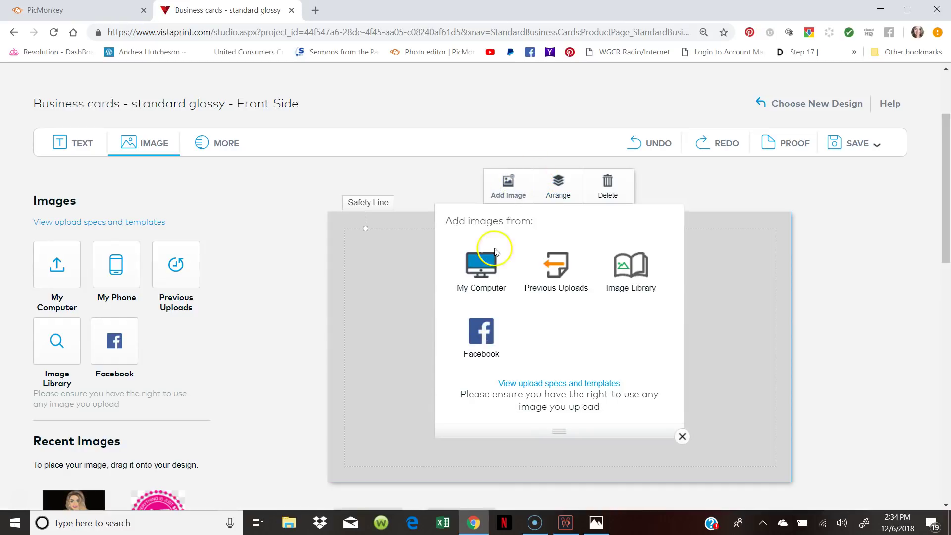
{"action": "left_click", "coordinate": [488, 263]}
{"action": "left_click", "coordinate": [488, 275]}
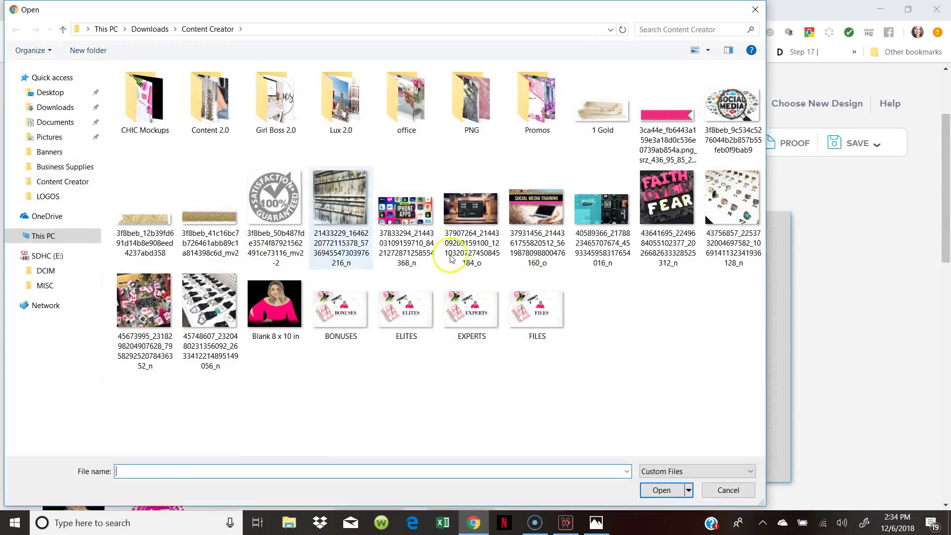
{"action": "left_click", "coordinate": [140, 30]}
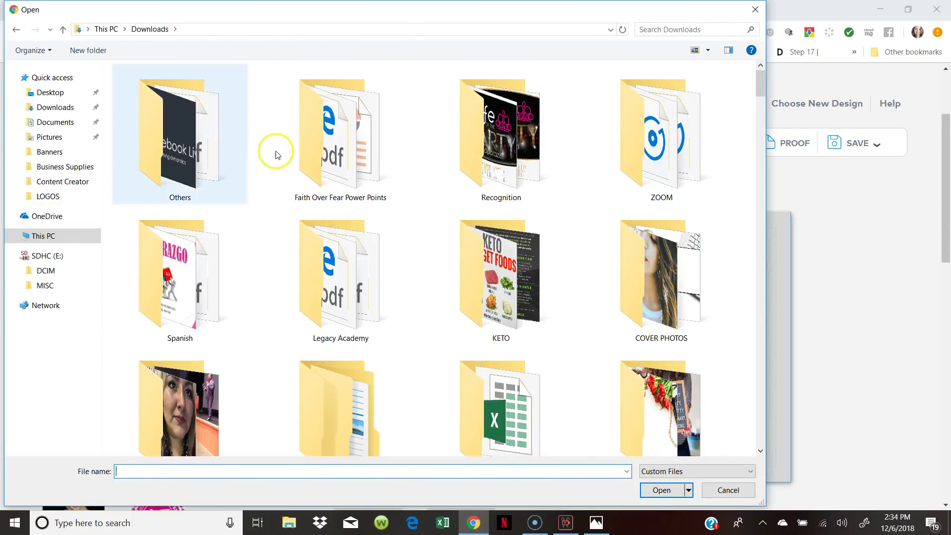
{"action": "scroll", "coordinate": [350, 206], "scroll_direction": "down", "scroll_amount": 3}
{"action": "scroll", "coordinate": [350, 206], "scroll_direction": "down", "scroll_amount": 10}
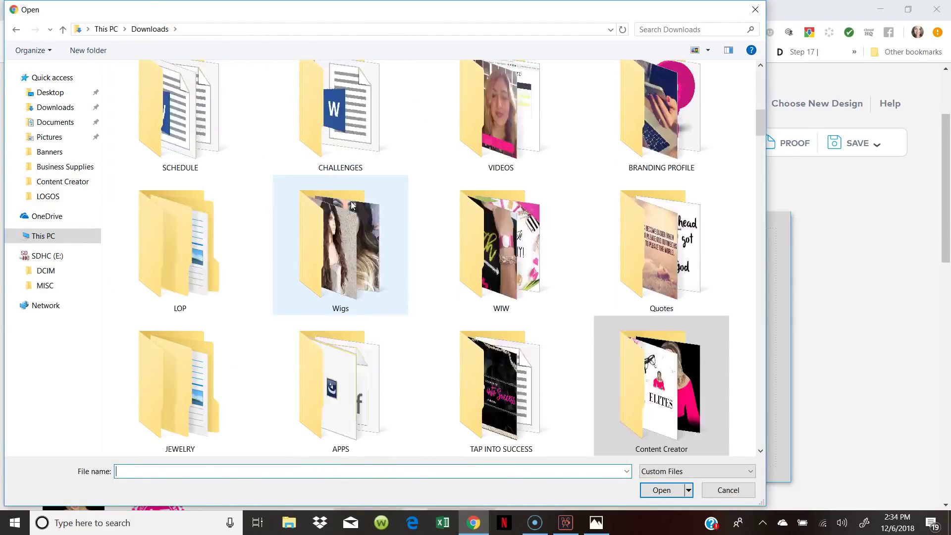
{"action": "double_click", "coordinate": [388, 397]}
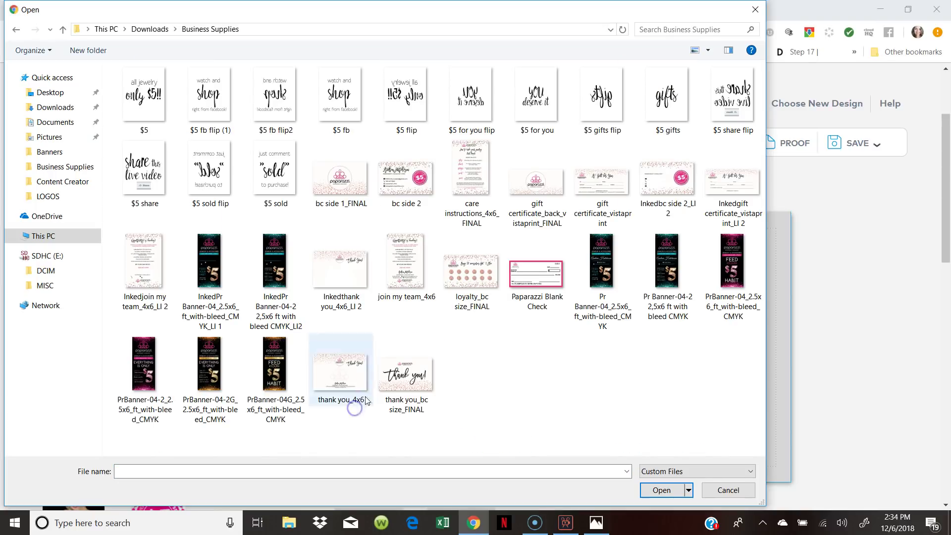
{"action": "double_click", "coordinate": [399, 196]}
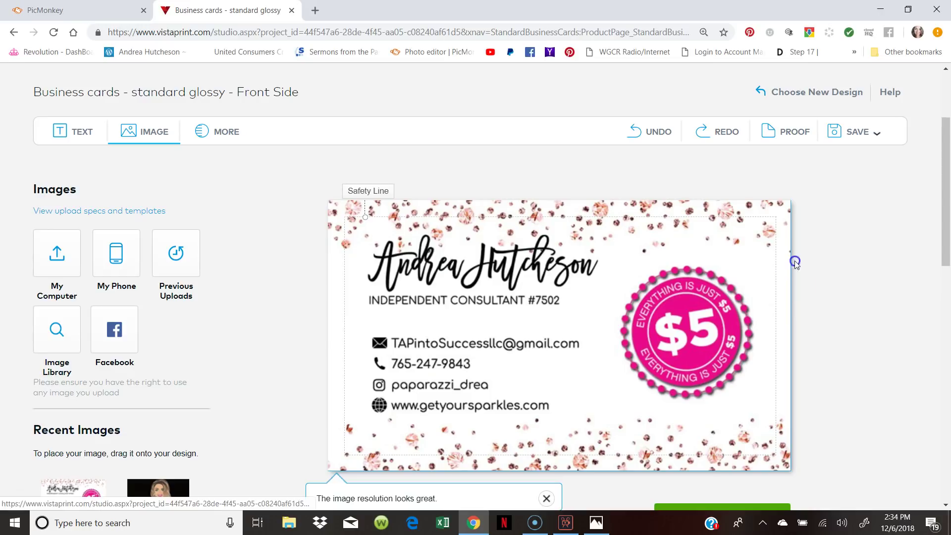
Add a blank back side to the card
{"action": "scroll", "coordinate": [861, 300], "scroll_direction": "down", "scroll_amount": 1}
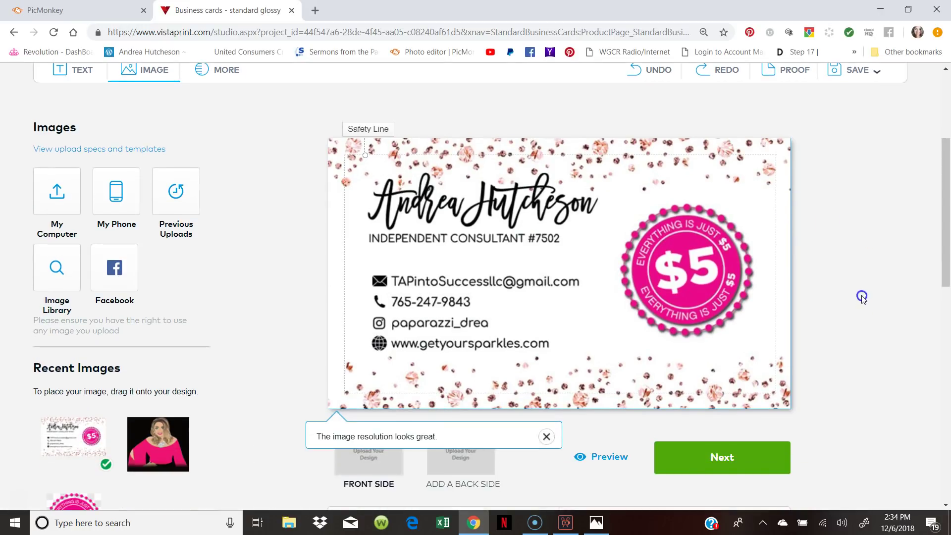
{"action": "scroll", "coordinate": [583, 357], "scroll_direction": "down", "scroll_amount": 1}
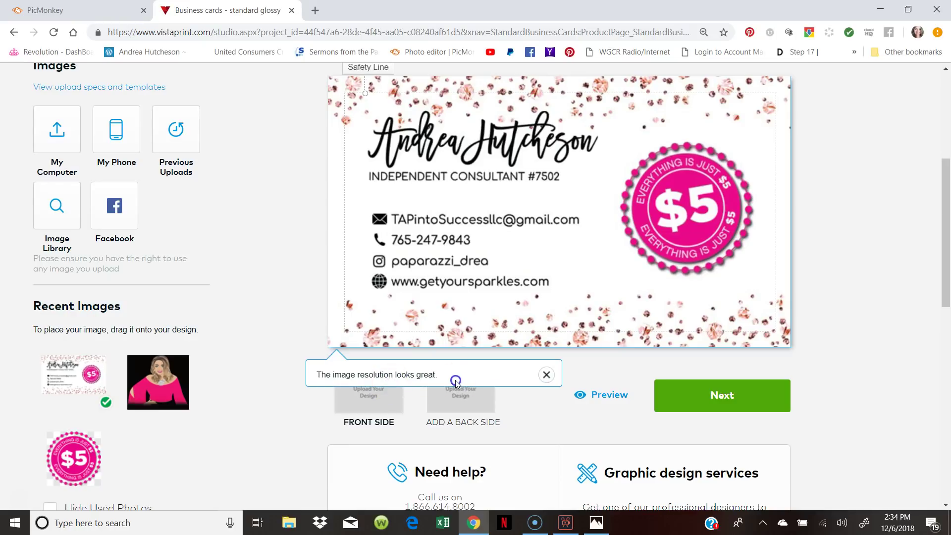
{"action": "left_click", "coordinate": [448, 427]}
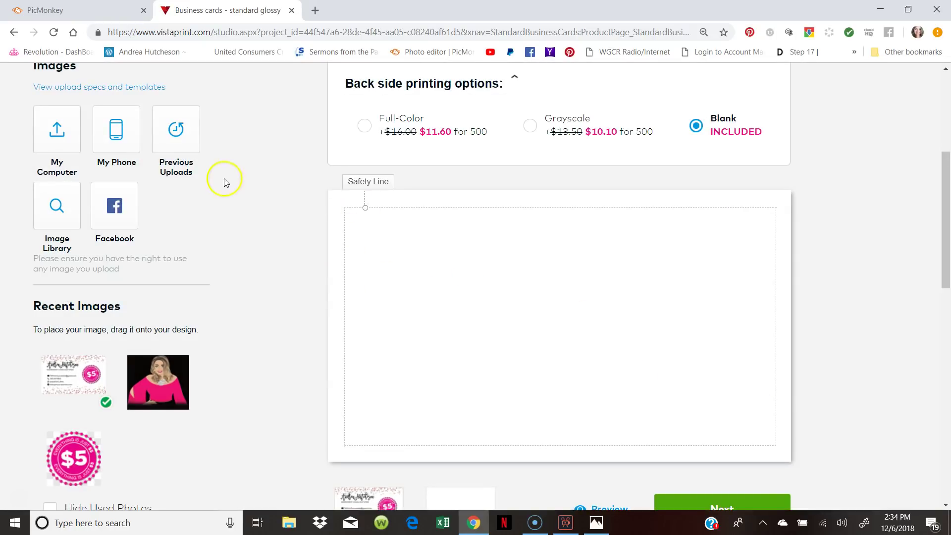
Add a full-color back side using the loyalty_bc size_FINAL image, then continue to the review
{"action": "left_click", "coordinate": [58, 130]}
{"action": "left_click", "coordinate": [364, 126]}
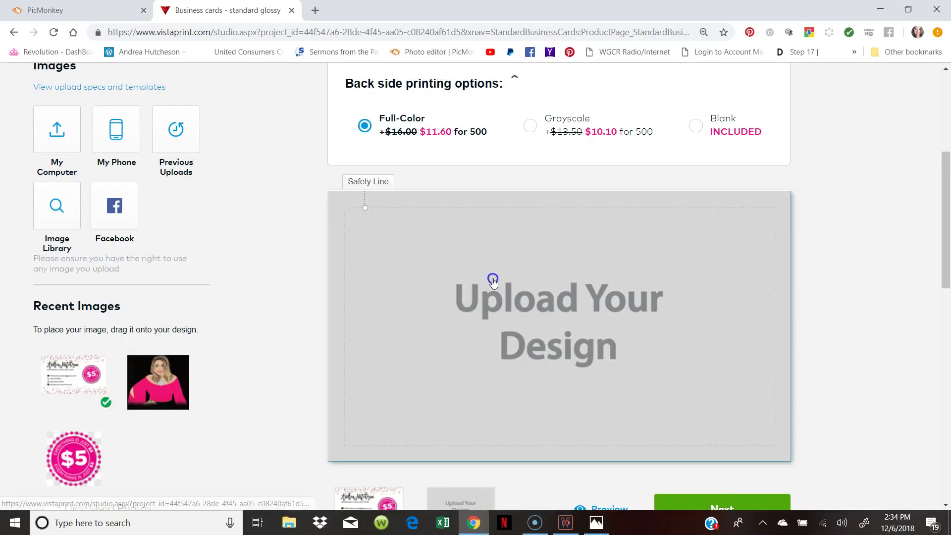
{"action": "left_click", "coordinate": [493, 278]}
{"action": "left_click", "coordinate": [510, 168]}
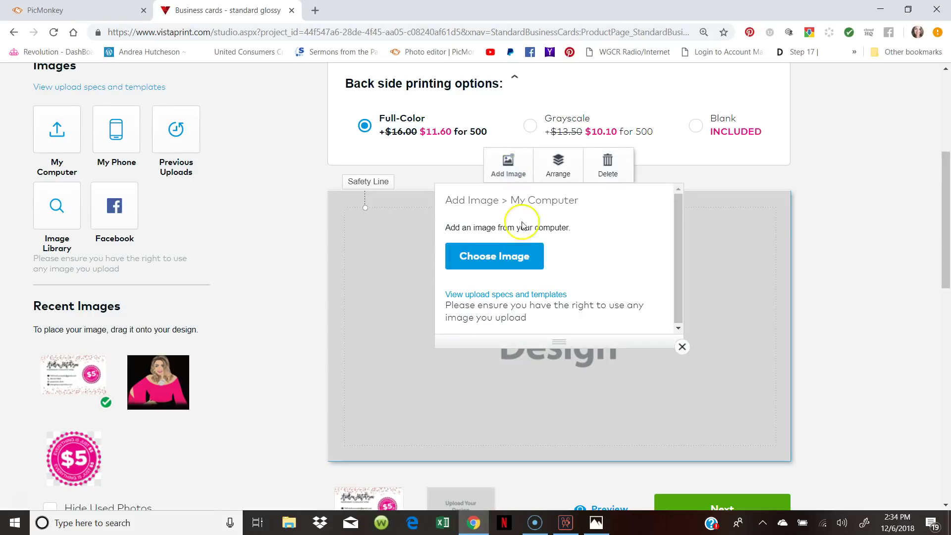
{"action": "left_click", "coordinate": [495, 255]}
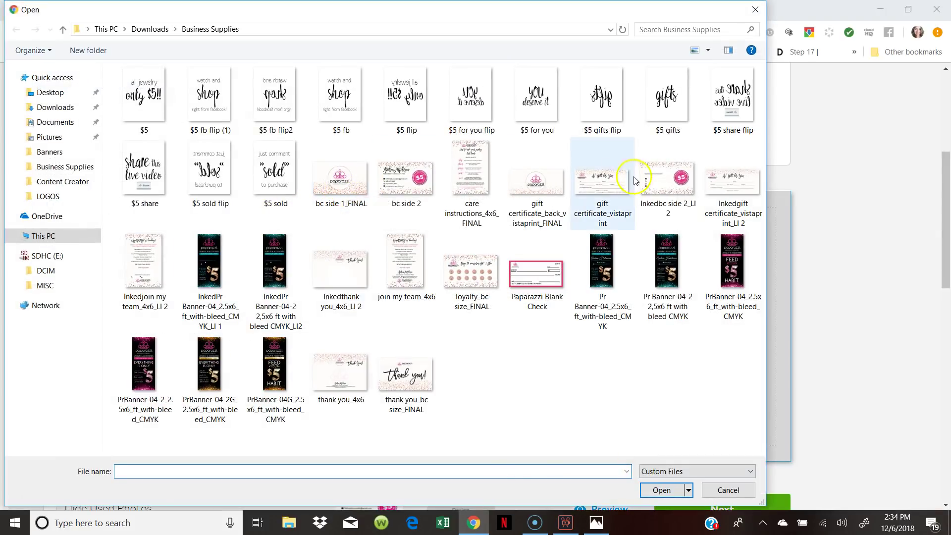
{"action": "double_click", "coordinate": [489, 268]}
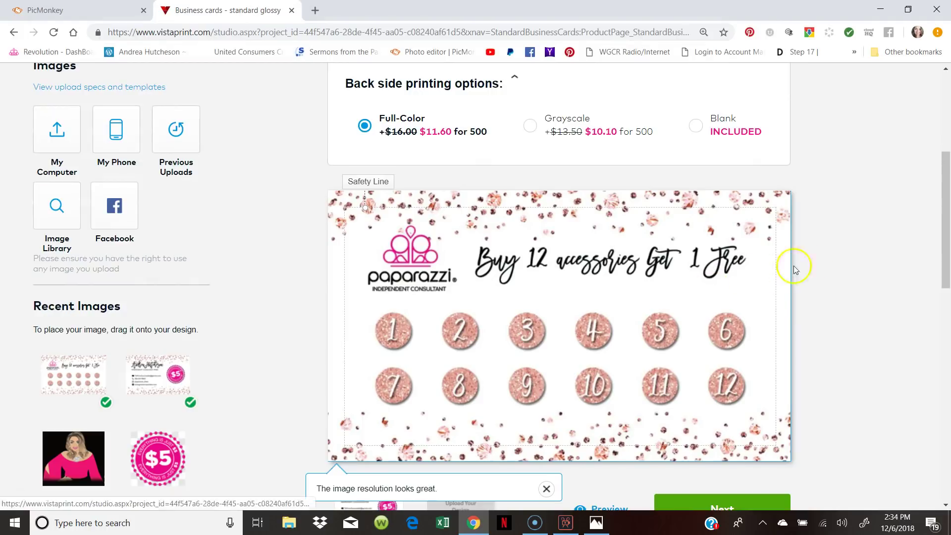
{"action": "scroll", "coordinate": [821, 267], "scroll_direction": "down", "scroll_amount": 1}
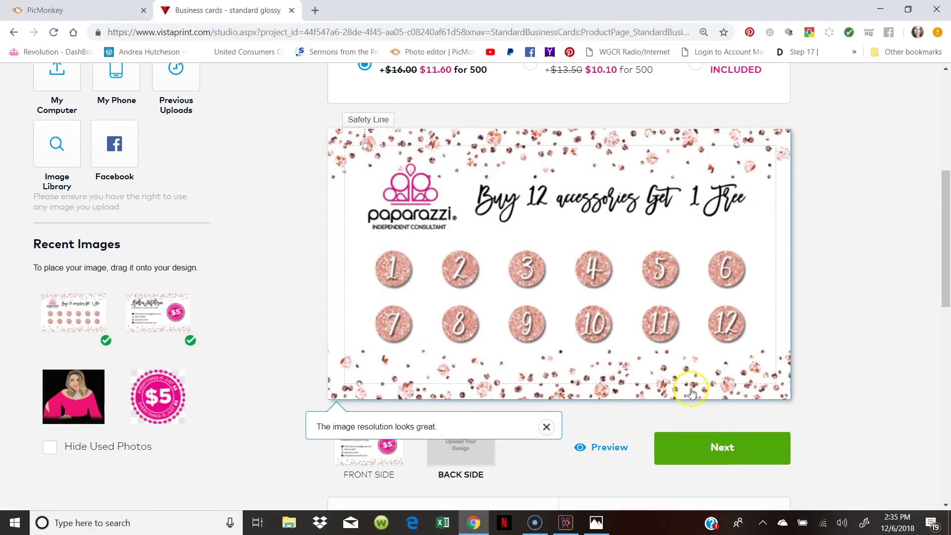
{"action": "left_click", "coordinate": [720, 449]}
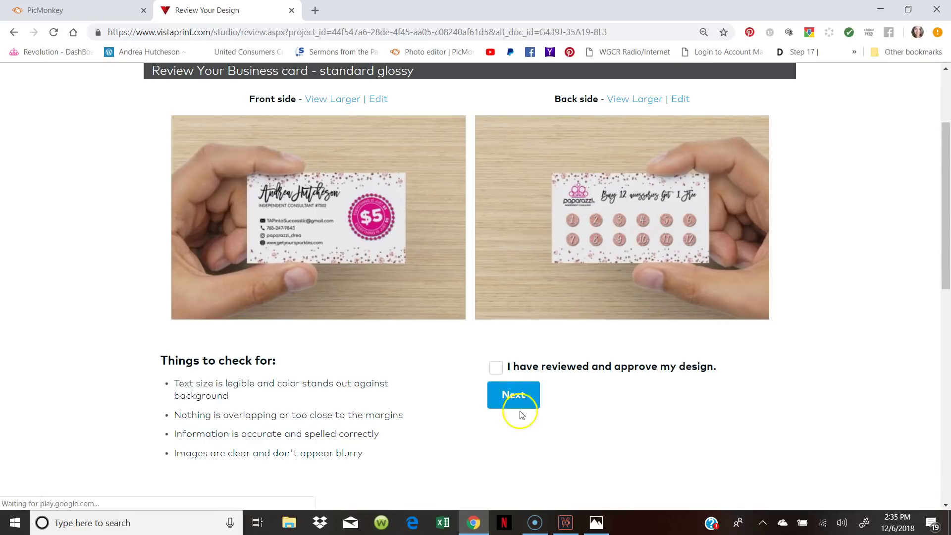
Approve the card design, add it to the order on Standard paper, and view the cart
{"action": "left_click", "coordinate": [496, 367]}
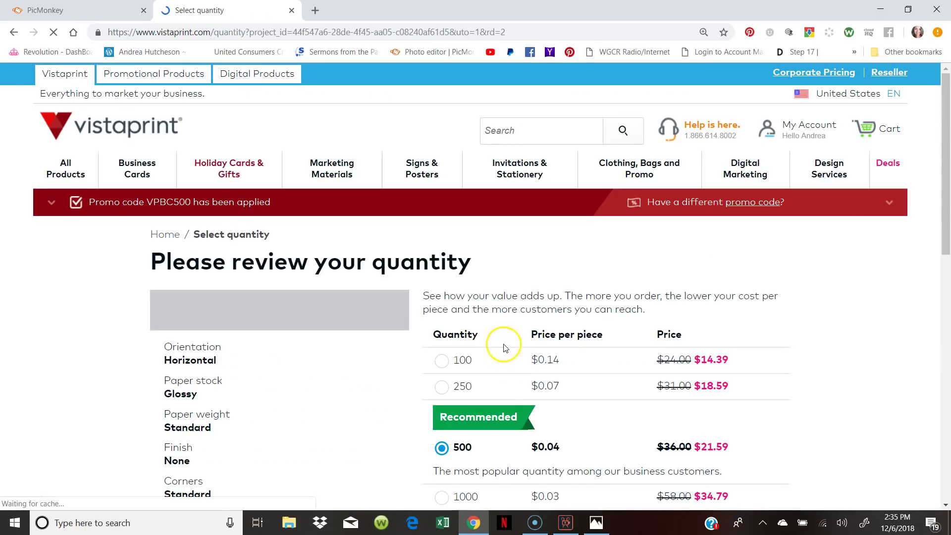
{"action": "scroll", "coordinate": [694, 382], "scroll_direction": "down", "scroll_amount": 9}
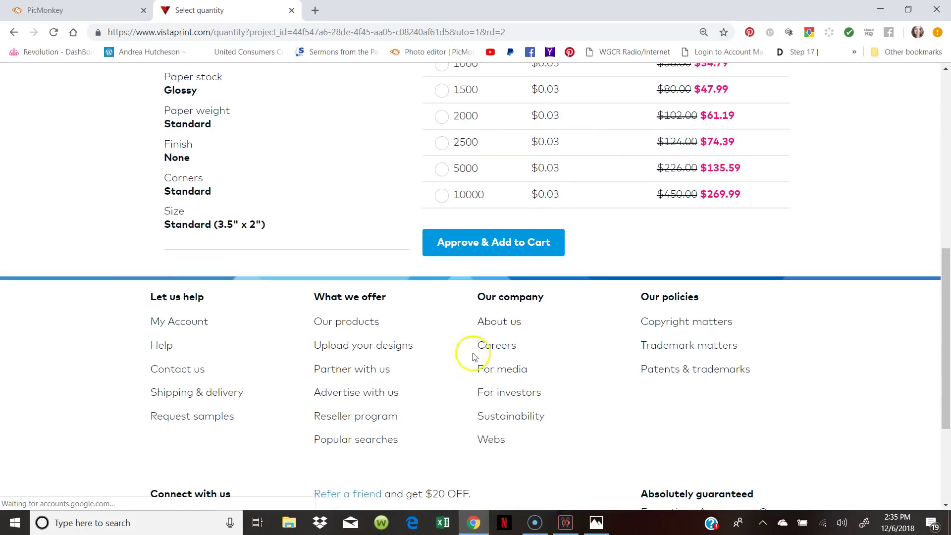
{"action": "left_click", "coordinate": [493, 253]}
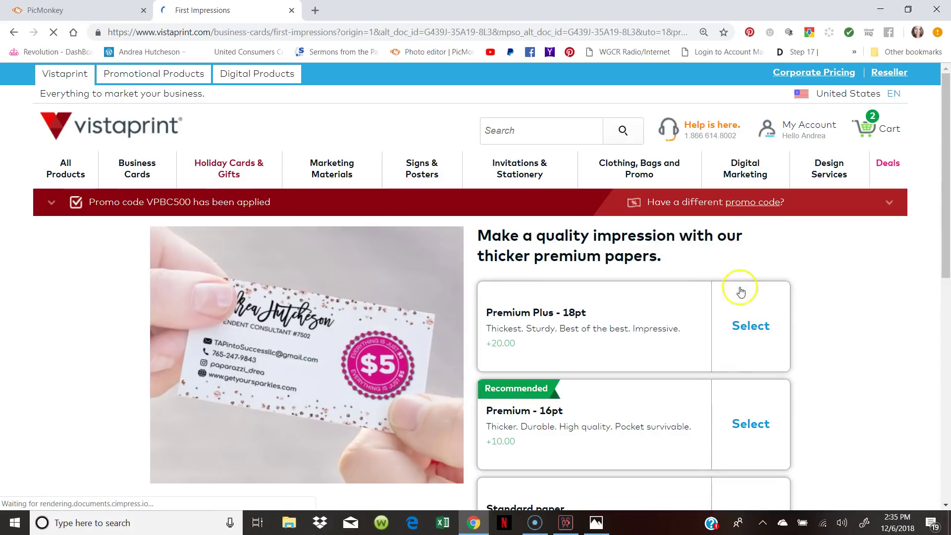
{"action": "scroll", "coordinate": [746, 322], "scroll_direction": "down", "scroll_amount": 4}
{"action": "left_click", "coordinate": [752, 342]}
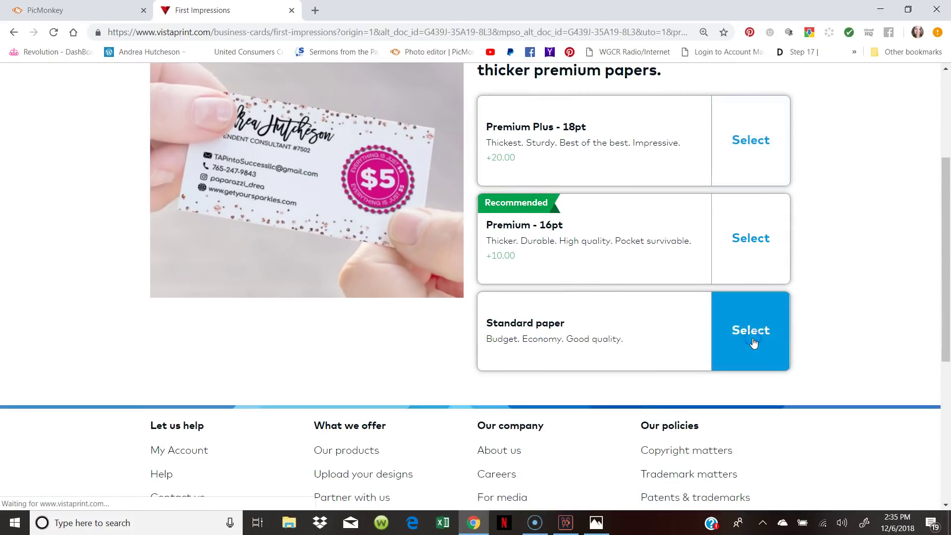
{"action": "left_click", "coordinate": [872, 141]}
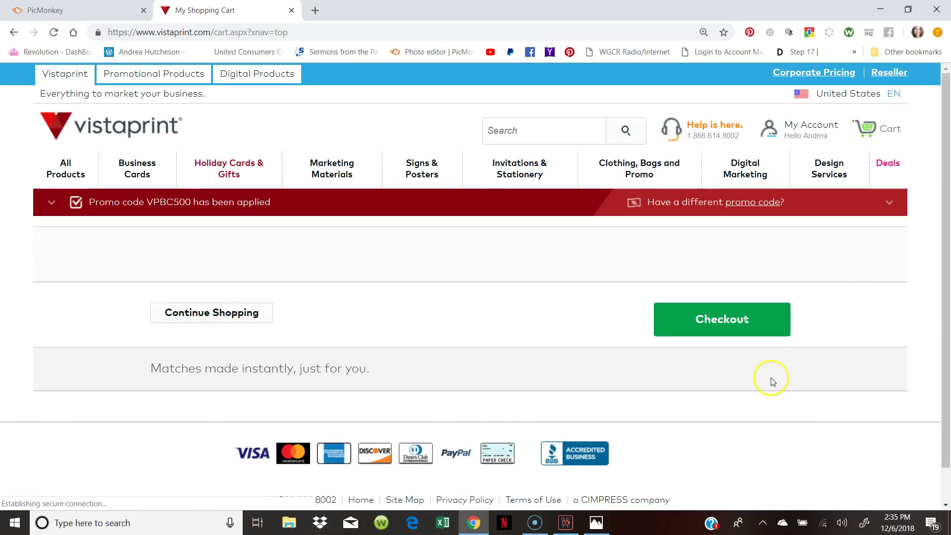
{"action": "scroll", "coordinate": [771, 382], "scroll_direction": "down", "scroll_amount": 3}
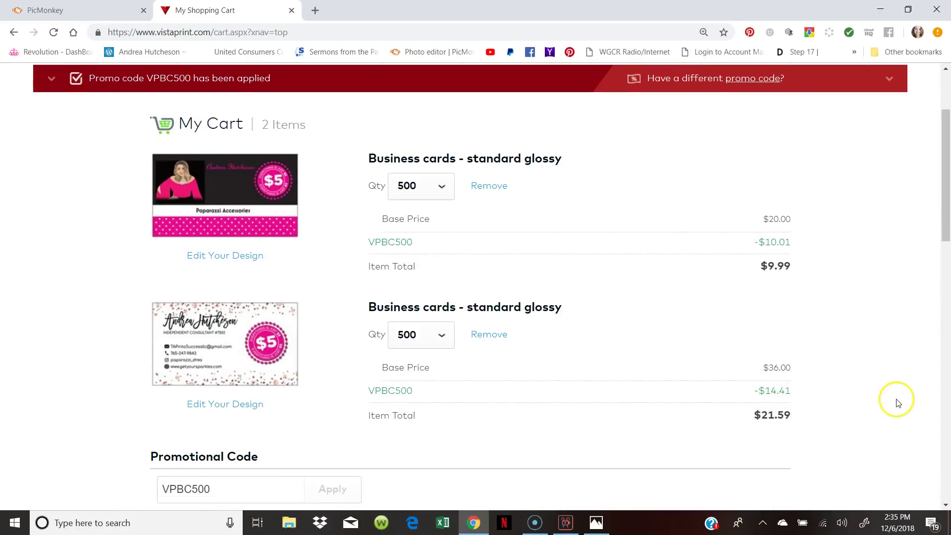
{"action": "scroll", "coordinate": [895, 399], "scroll_direction": "down", "scroll_amount": 3}
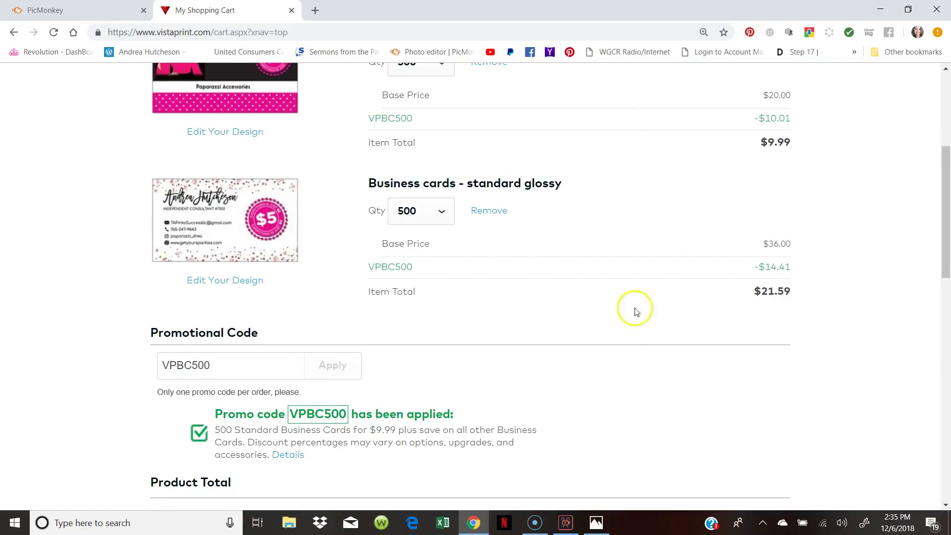
{"action": "mouse_move", "coordinate": [183, 243]}
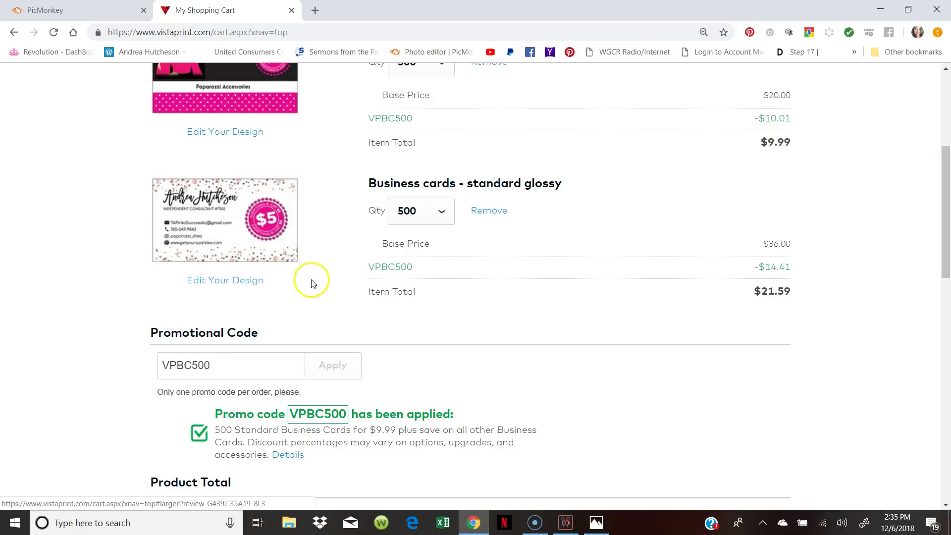
{"action": "scroll", "coordinate": [407, 290], "scroll_direction": "up", "scroll_amount": 5}
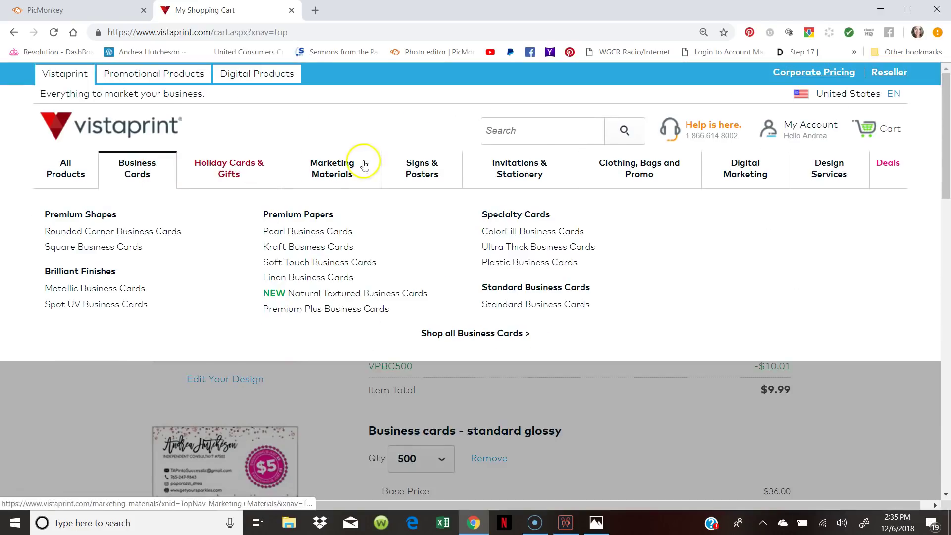
From all banners, choose an Economy 34" x 81" single-sided retractable banner and start designing
{"action": "mouse_move", "coordinate": [450, 164]}
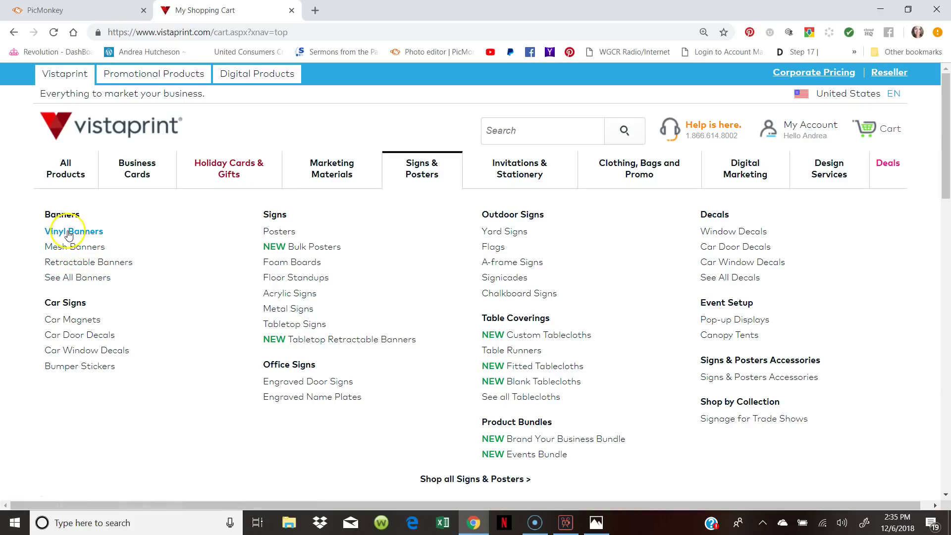
{"action": "left_click", "coordinate": [71, 280]}
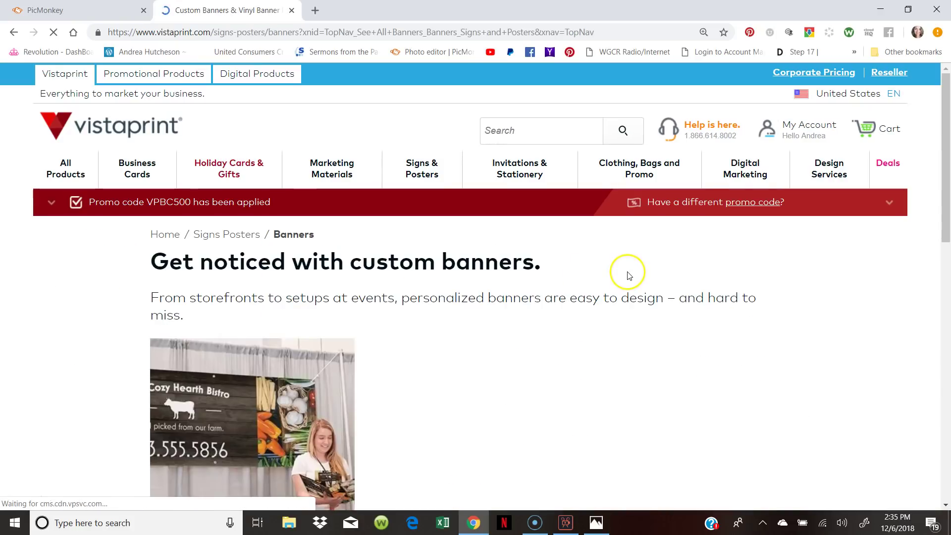
{"action": "scroll", "coordinate": [633, 266], "scroll_direction": "down", "scroll_amount": 3}
{"action": "scroll", "coordinate": [634, 268], "scroll_direction": "down", "scroll_amount": 1}
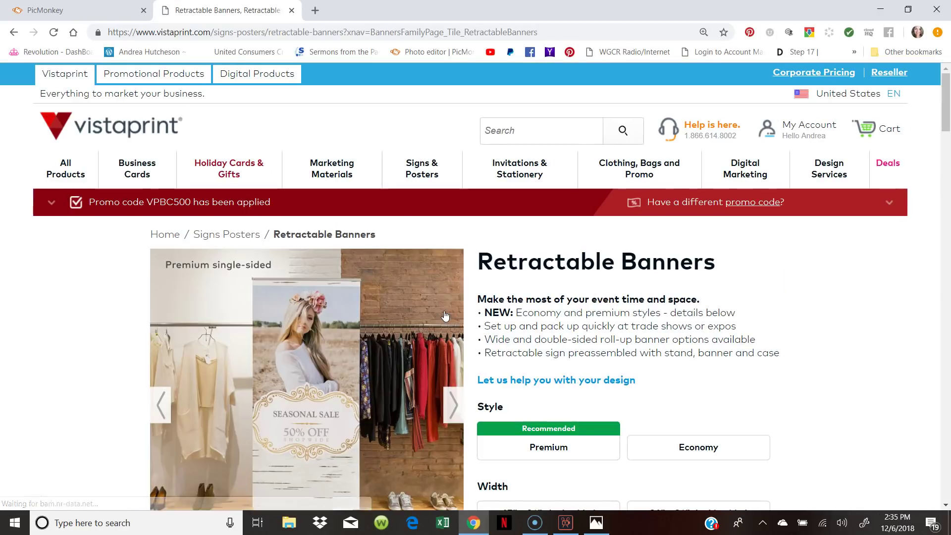
{"action": "scroll", "coordinate": [551, 289], "scroll_direction": "down", "scroll_amount": 3}
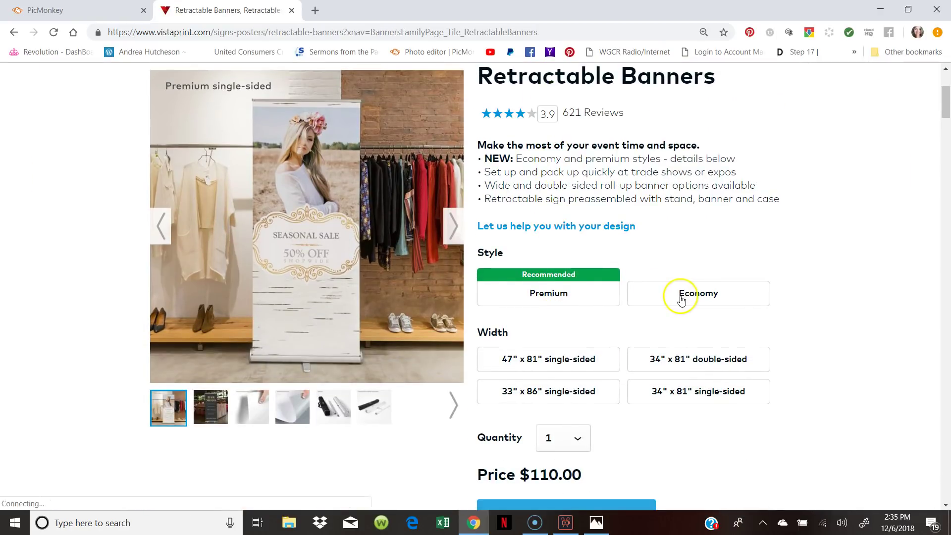
{"action": "left_click", "coordinate": [682, 300]}
{"action": "scroll", "coordinate": [619, 292], "scroll_direction": "down", "scroll_amount": 1}
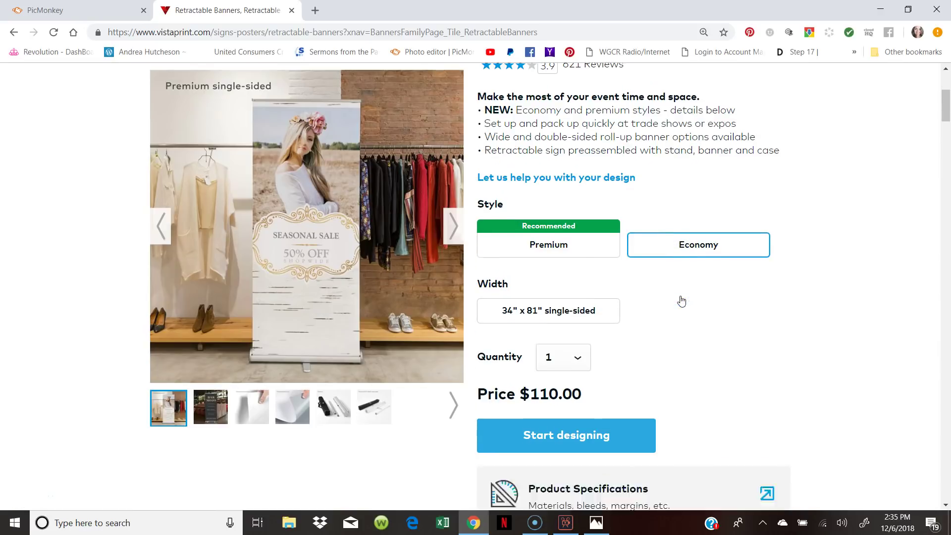
{"action": "left_click", "coordinate": [578, 285]}
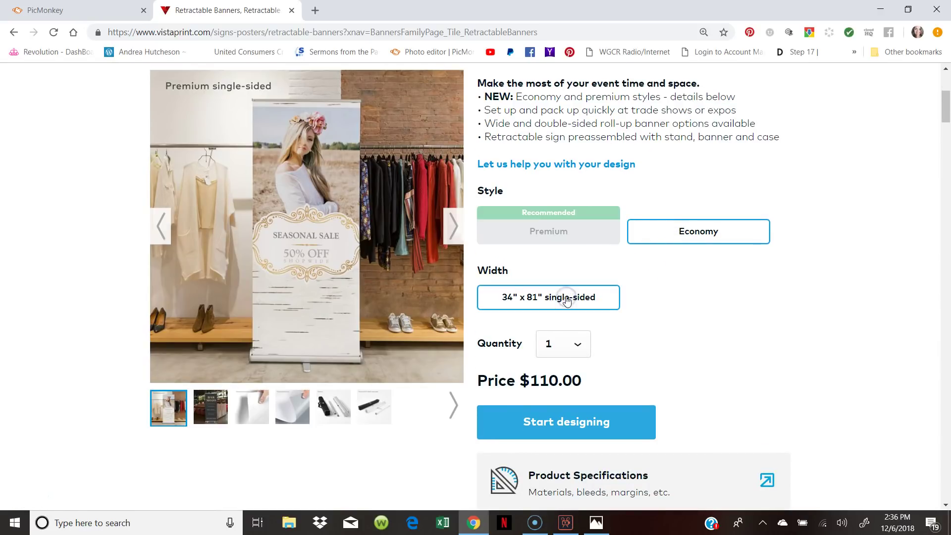
{"action": "scroll", "coordinate": [597, 336], "scroll_direction": "down", "scroll_amount": 1}
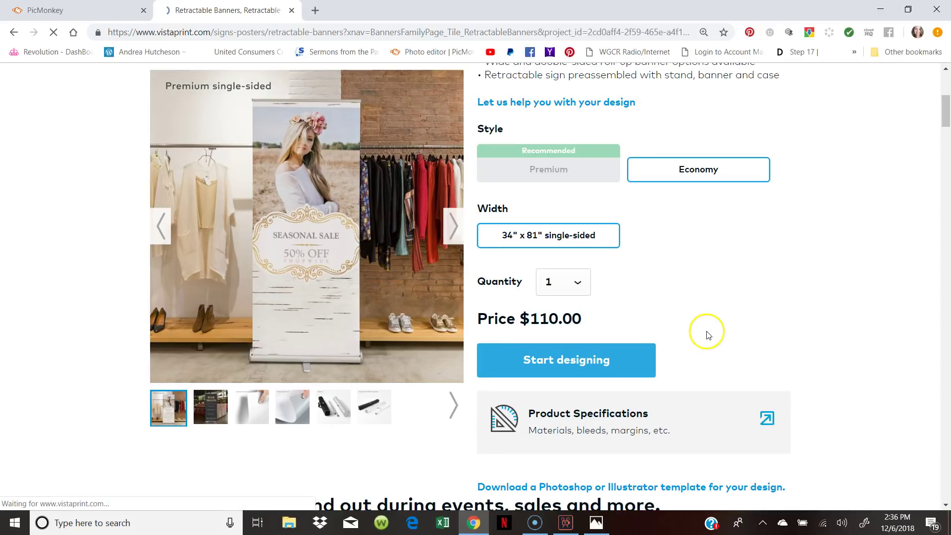
{"action": "scroll", "coordinate": [730, 299], "scroll_direction": "down", "scroll_amount": 3}
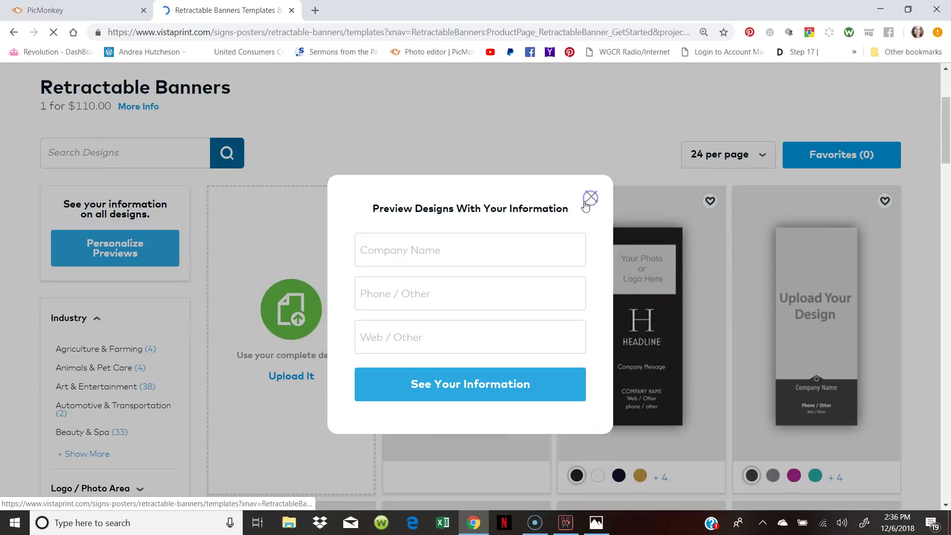
Dismiss the preview popup, choose to upload a finished design, and browse My Computer for images
{"action": "left_click", "coordinate": [611, 195]}
{"action": "left_click", "coordinate": [302, 303]}
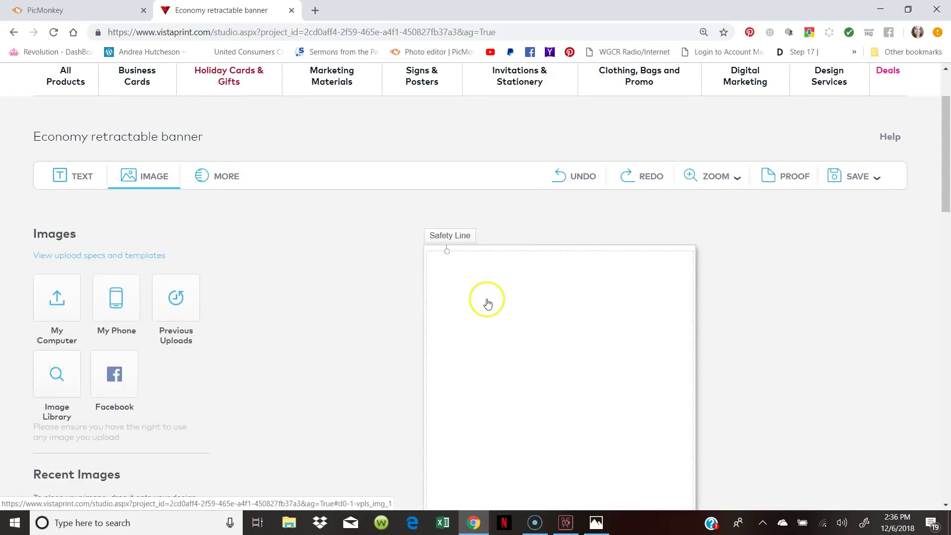
{"action": "left_click", "coordinate": [60, 283]}
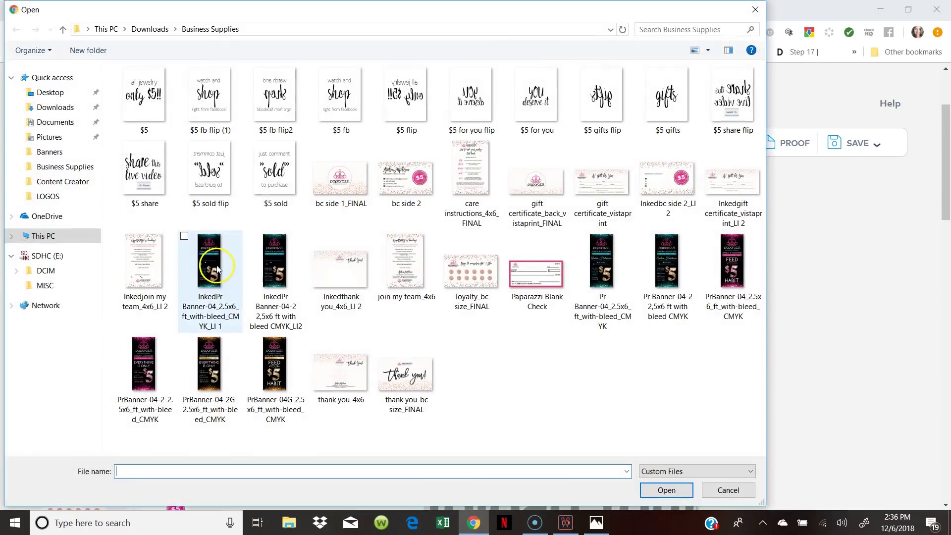
Upload the PrBanner CMYK file and drag it from Recent Images onto the banner canvas
{"action": "double_click", "coordinate": [151, 377]}
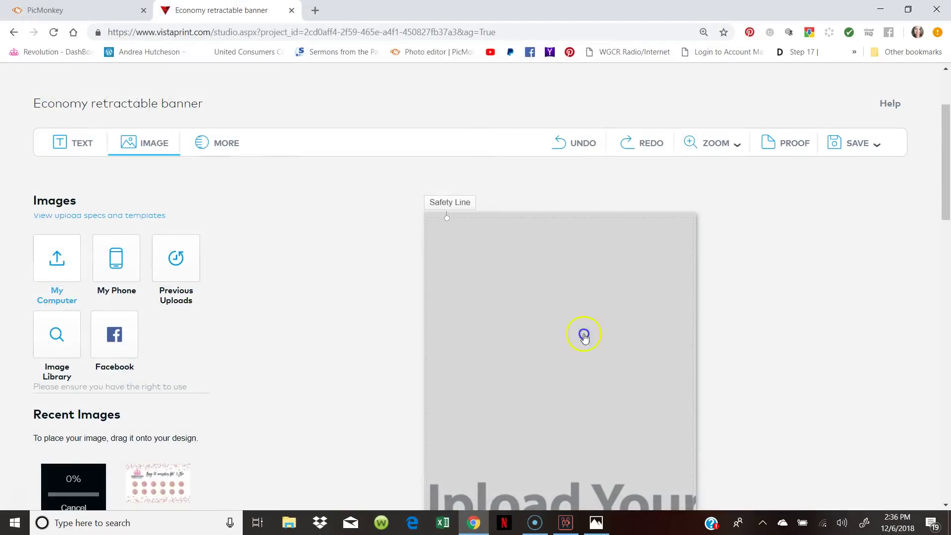
{"action": "scroll", "coordinate": [512, 339], "scroll_direction": "down", "scroll_amount": 3}
{"action": "scroll", "coordinate": [458, 343], "scroll_direction": "down", "scroll_amount": 3}
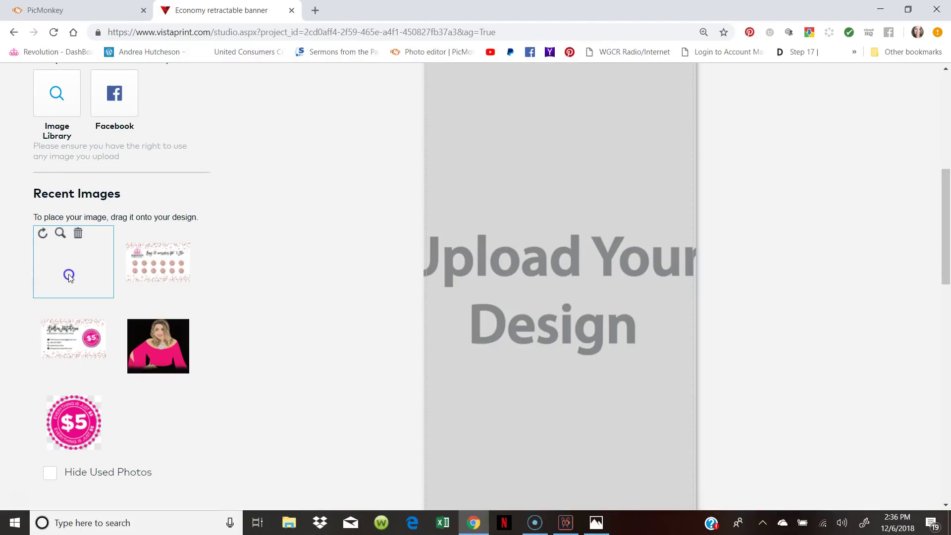
{"action": "left_click_drag", "start_coordinate": [72, 275], "coordinate": [593, 247]}
Check the placed banner's great resolution rating and proceed to the design review
{"action": "left_click", "coordinate": [756, 278]}
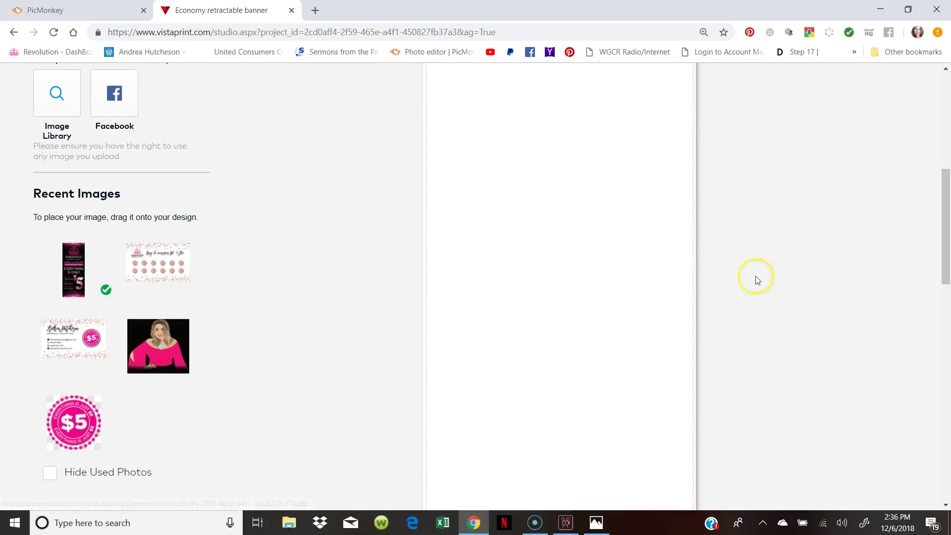
{"action": "scroll", "coordinate": [746, 306], "scroll_direction": "down", "scroll_amount": 3}
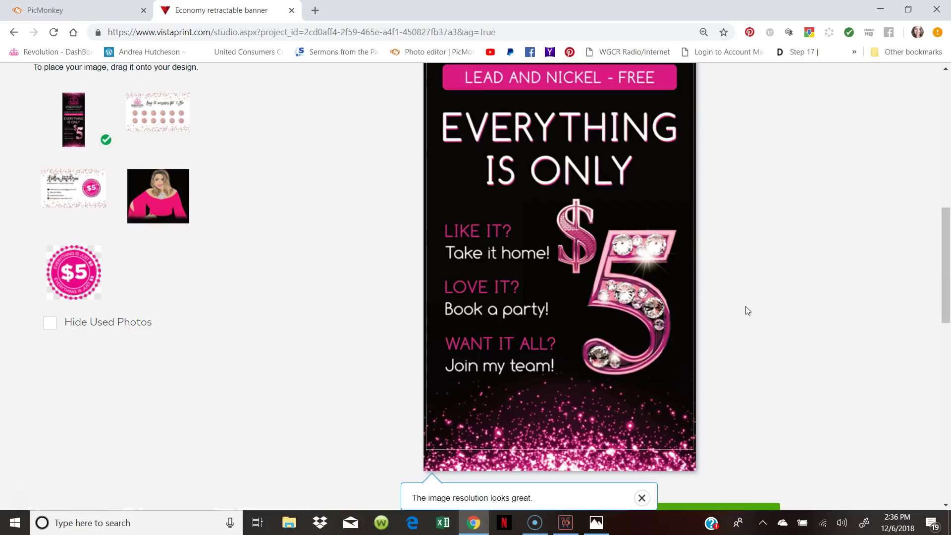
{"action": "scroll", "coordinate": [747, 311], "scroll_direction": "up", "scroll_amount": 6}
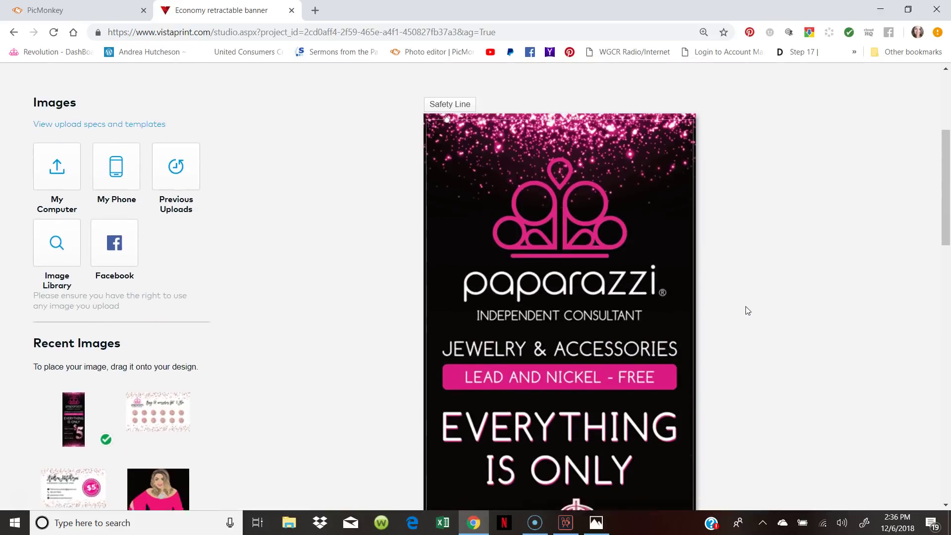
{"action": "scroll", "coordinate": [747, 311], "scroll_direction": "down", "scroll_amount": 10}
{"action": "scroll", "coordinate": [746, 308], "scroll_direction": "down", "scroll_amount": 3}
{"action": "scroll", "coordinate": [713, 313], "scroll_direction": "up", "scroll_amount": 2}
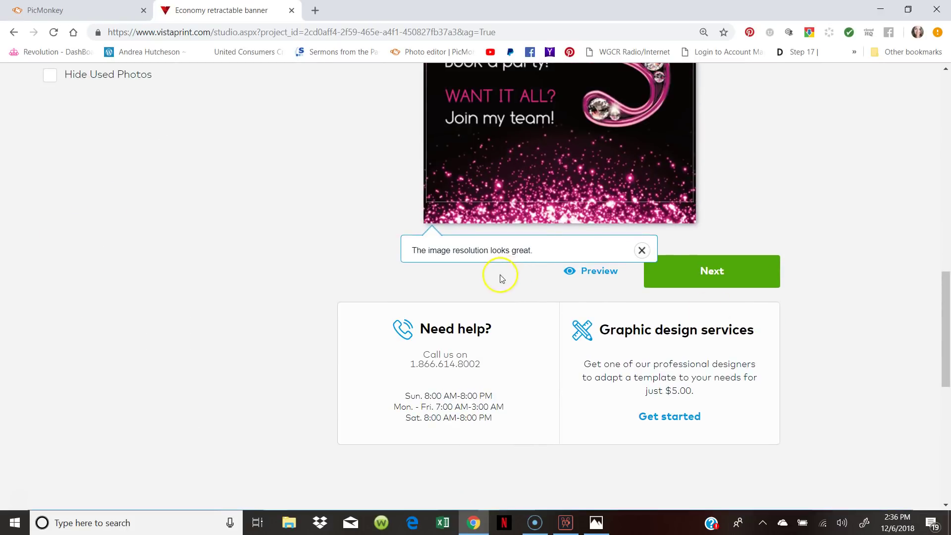
{"action": "scroll", "coordinate": [682, 265], "scroll_direction": "up", "scroll_amount": 1}
{"action": "left_click", "coordinate": [710, 341]}
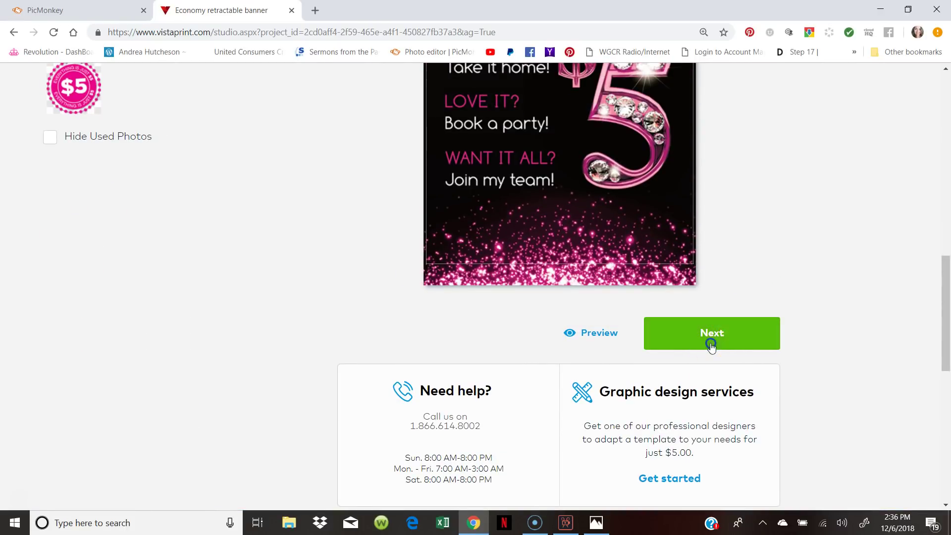
Scroll through the review page to inspect the Paparazzi banner mockup and approval checklist
{"action": "scroll", "coordinate": [710, 343], "scroll_direction": "down", "scroll_amount": 3}
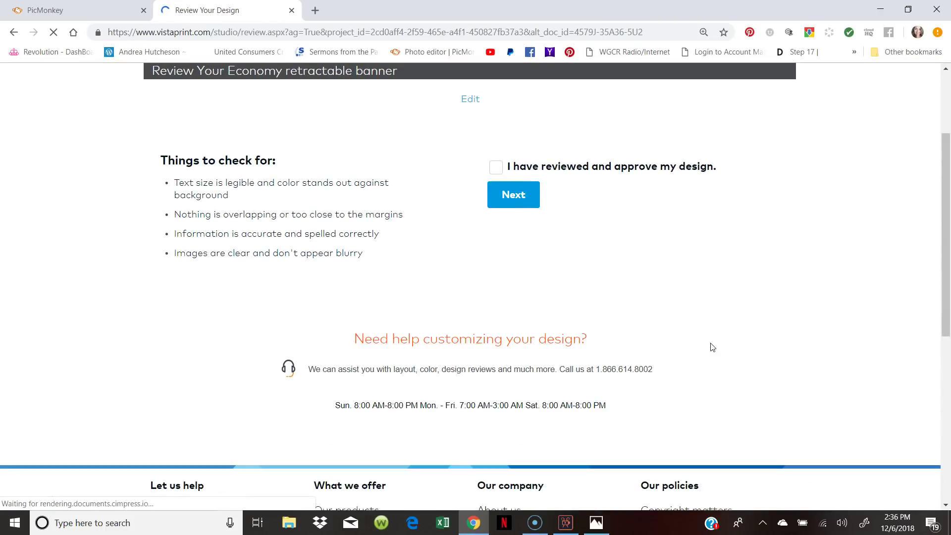
{"action": "scroll", "coordinate": [542, 270], "scroll_direction": "down", "scroll_amount": 2}
{"action": "scroll", "coordinate": [611, 305], "scroll_direction": "up", "scroll_amount": 2}
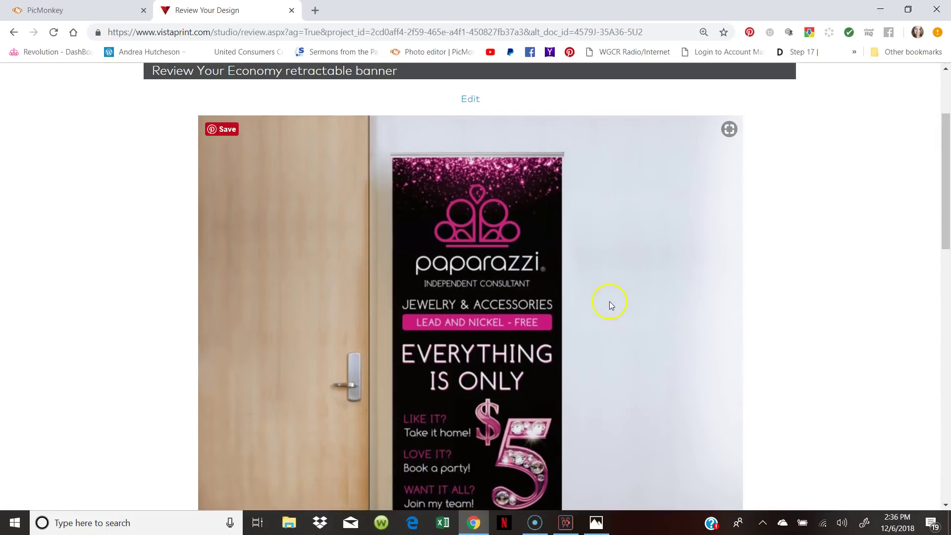
{"action": "scroll", "coordinate": [619, 295], "scroll_direction": "down", "scroll_amount": 1}
{"action": "scroll", "coordinate": [619, 290], "scroll_direction": "down", "scroll_amount": 6}
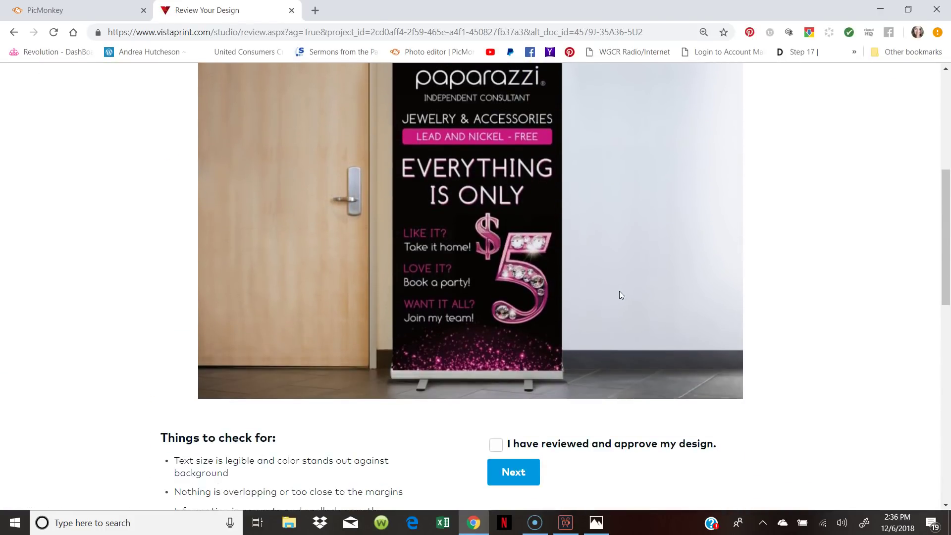
{"action": "scroll", "coordinate": [622, 285], "scroll_direction": "down", "scroll_amount": 1}
{"action": "scroll", "coordinate": [643, 287], "scroll_direction": "up", "scroll_amount": 6}
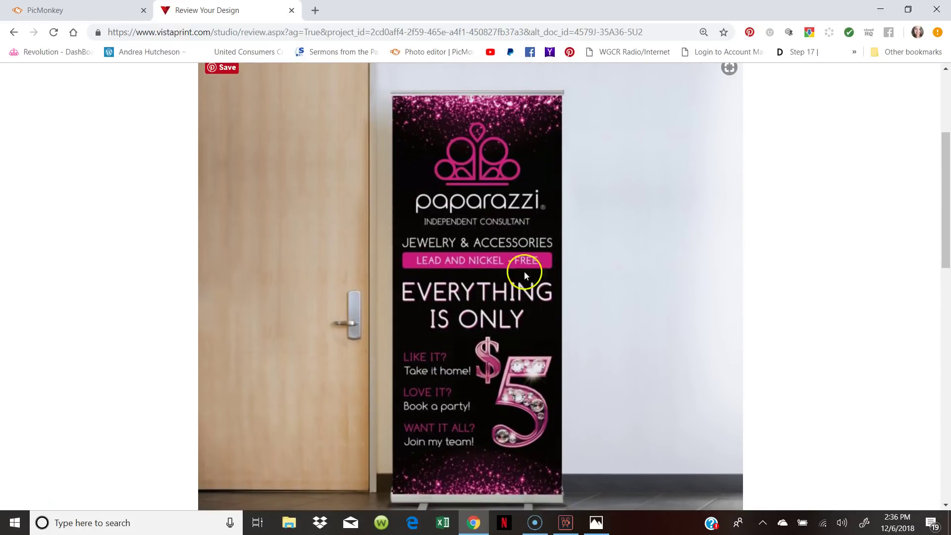
Load the paparazzitools.com print store in a new browser tab
{"action": "left_click", "coordinate": [315, 11]}
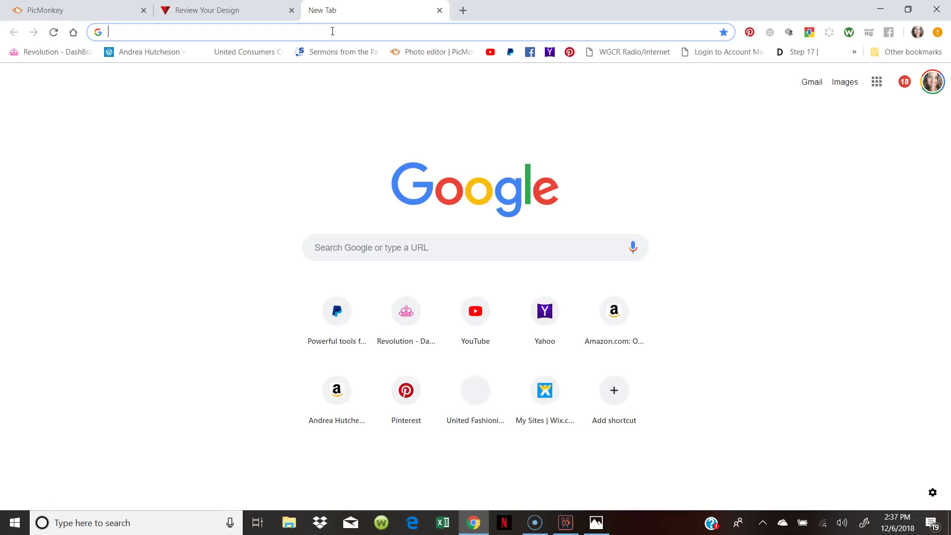
{"action": "type", "text": "pa"}
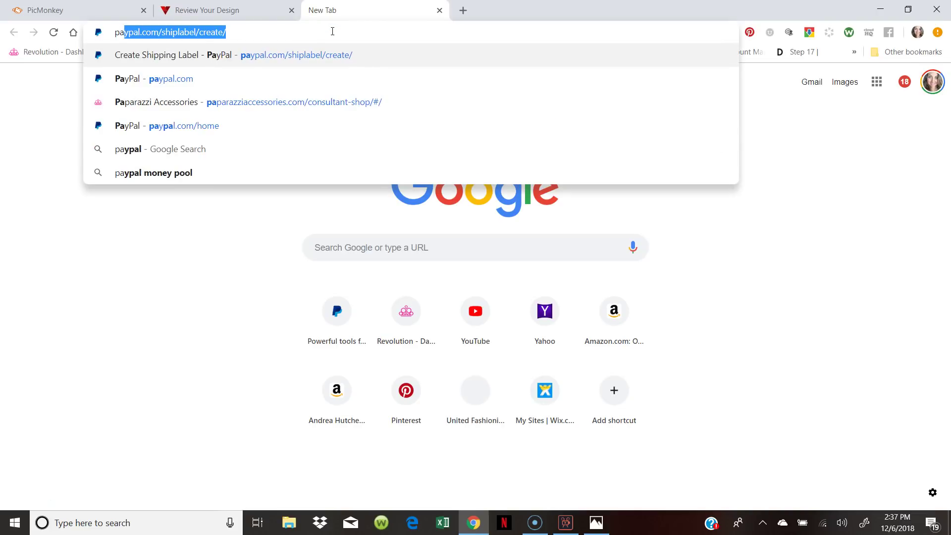
{"action": "type", "text": "parazzi"}
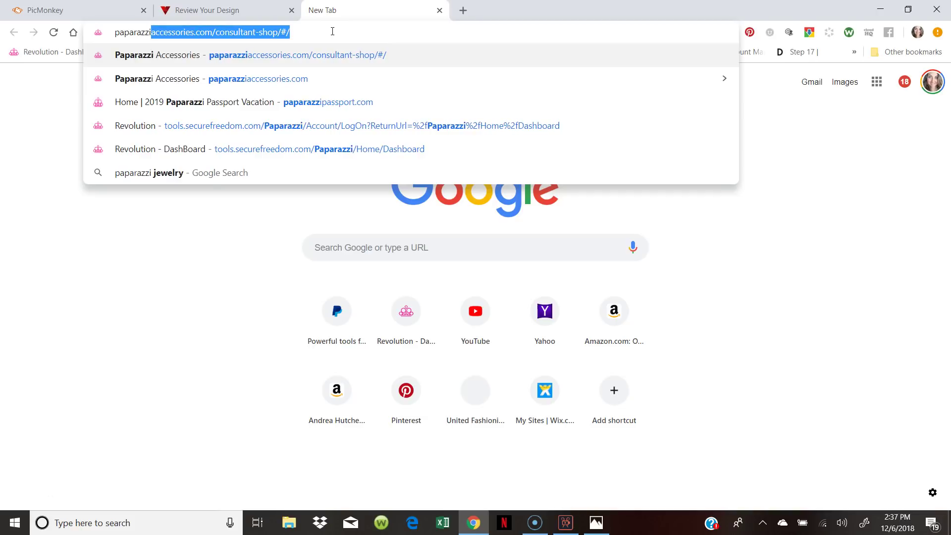
{"action": "type", "text": "too"}
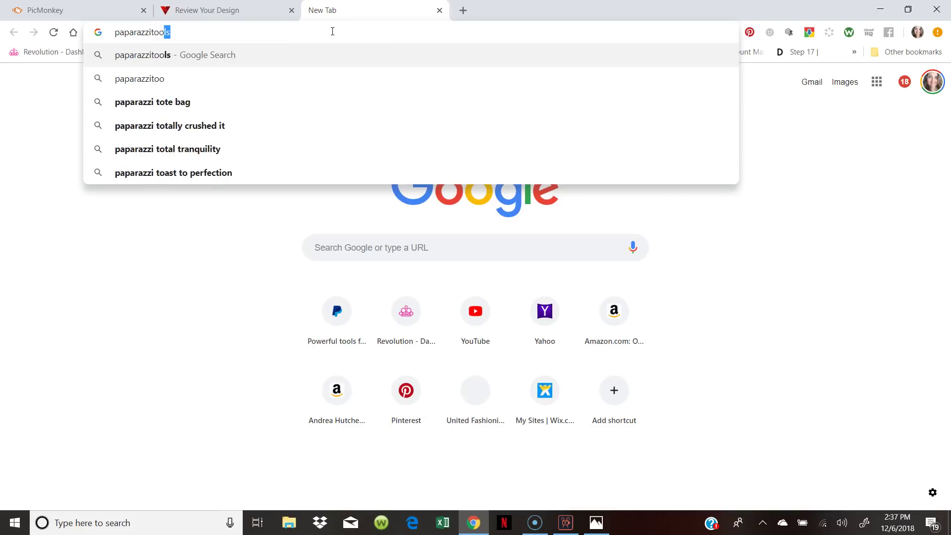
{"action": "type", "text": "ls.com"}
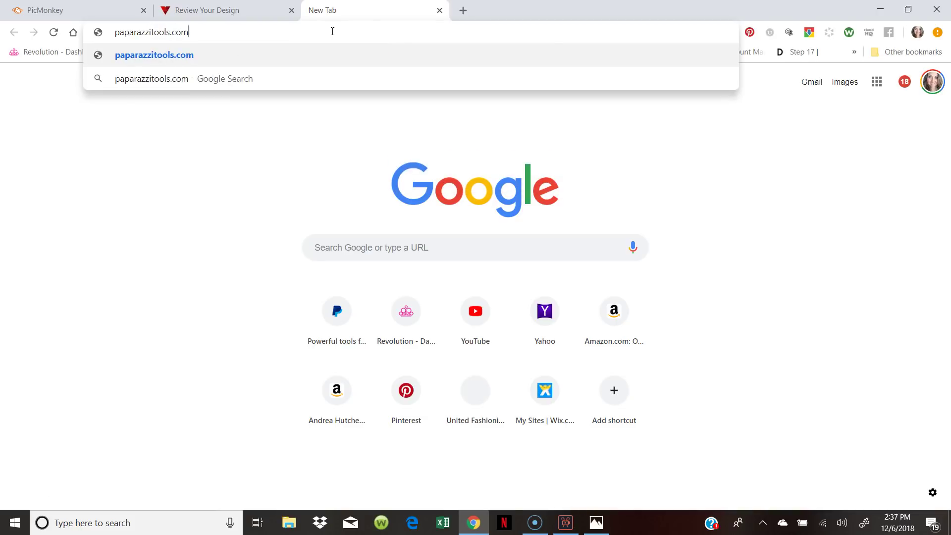
{"action": "key", "text": "Return"}
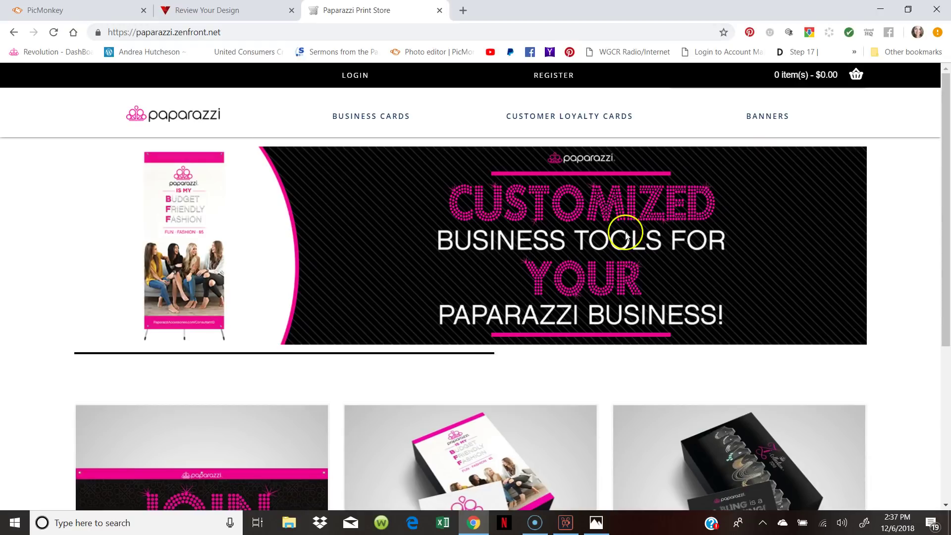
{"action": "scroll", "coordinate": [625, 233], "scroll_direction": "down", "scroll_amount": 4}
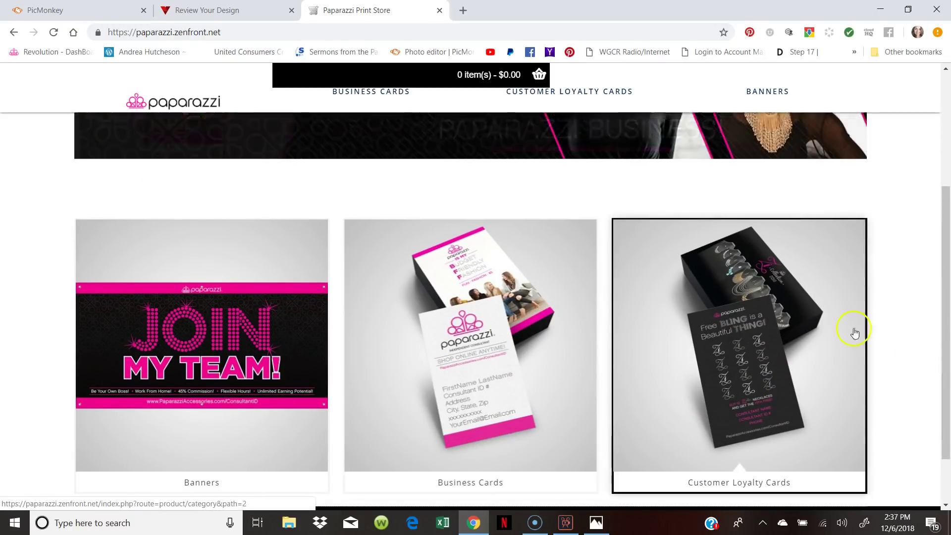
{"action": "scroll", "coordinate": [867, 327], "scroll_direction": "down", "scroll_amount": 2}
{"action": "scroll", "coordinate": [718, 312], "scroll_direction": "up", "scroll_amount": 2}
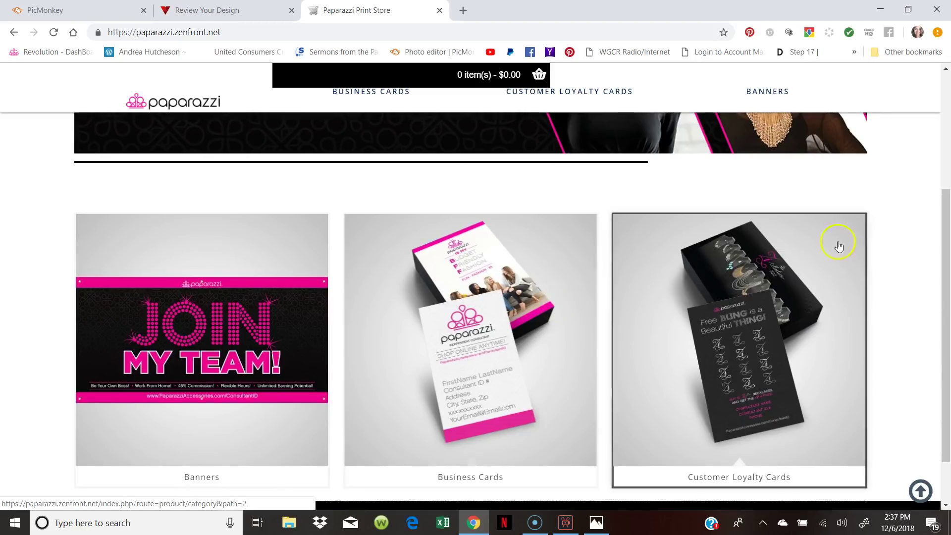
Browse the Business Cards catalogue's $18.99 card packs, then open a new blank tab
{"action": "left_click", "coordinate": [434, 353]}
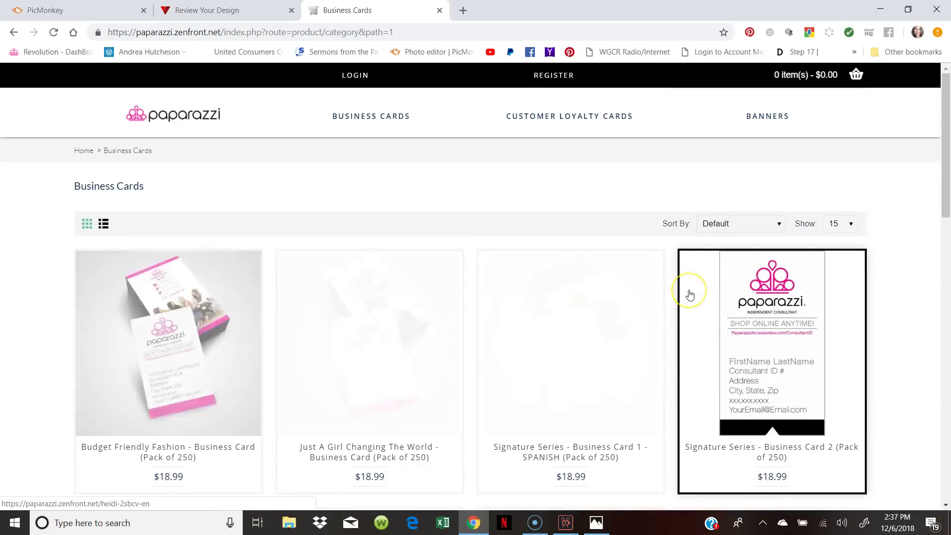
{"action": "scroll", "coordinate": [690, 294], "scroll_direction": "down", "scroll_amount": 2}
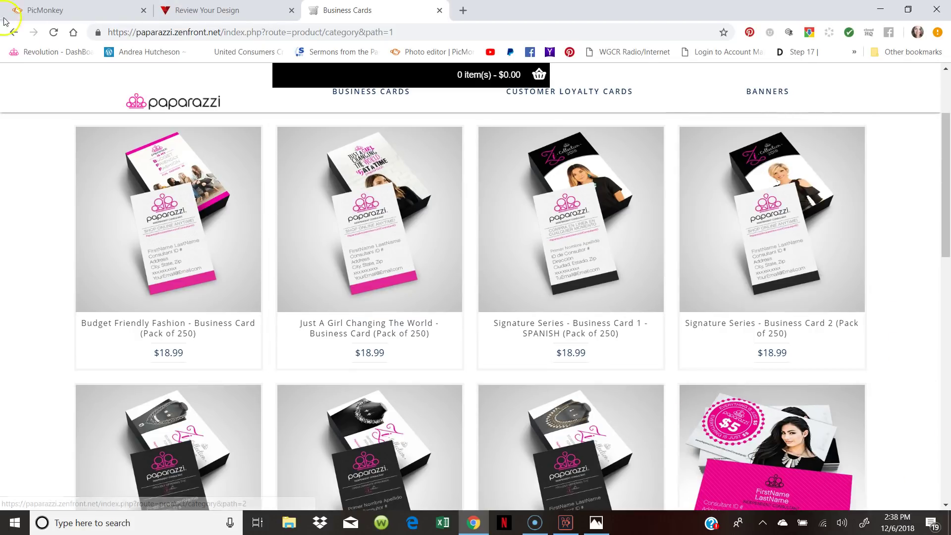
{"action": "scroll", "coordinate": [609, 336], "scroll_direction": "down", "scroll_amount": 4}
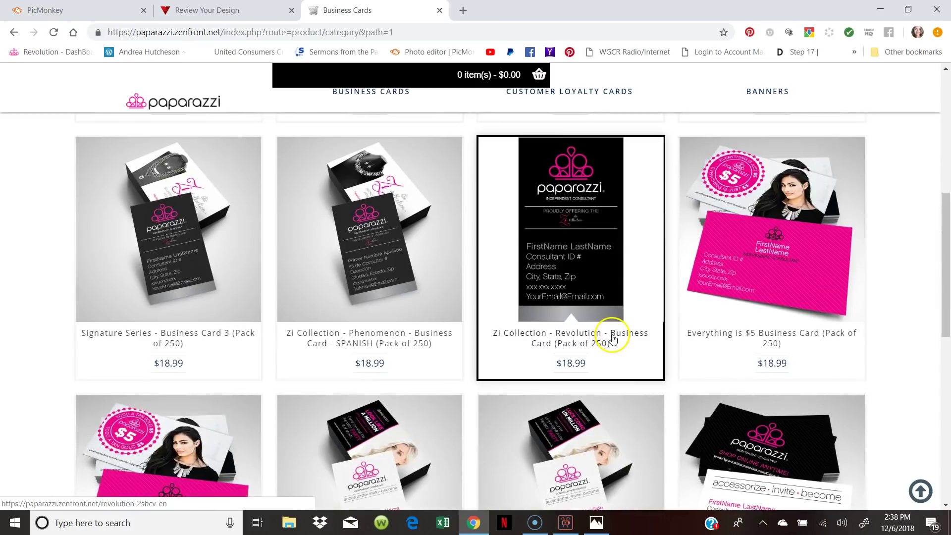
{"action": "scroll", "coordinate": [913, 327], "scroll_direction": "down", "scroll_amount": 3}
{"action": "scroll", "coordinate": [913, 327], "scroll_direction": "down", "scroll_amount": 4}
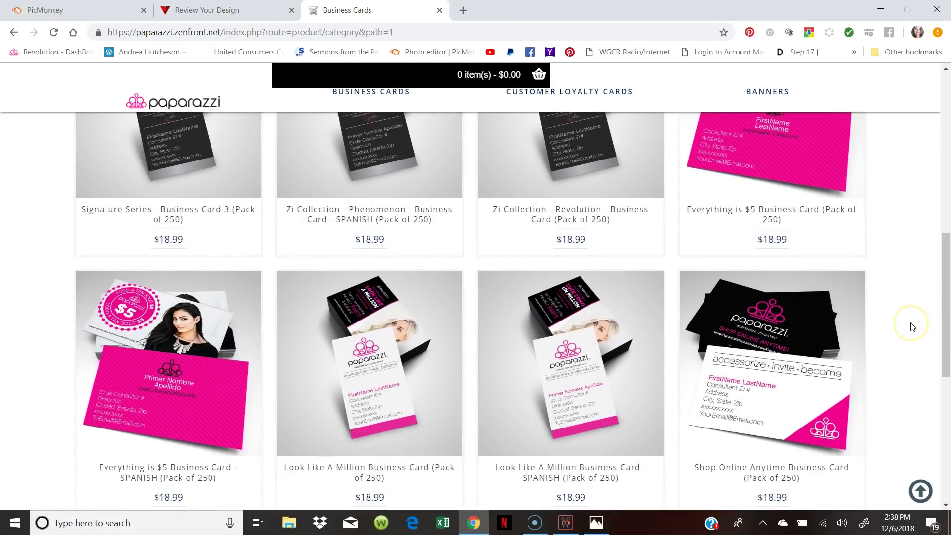
{"action": "left_click", "coordinate": [463, 10]}
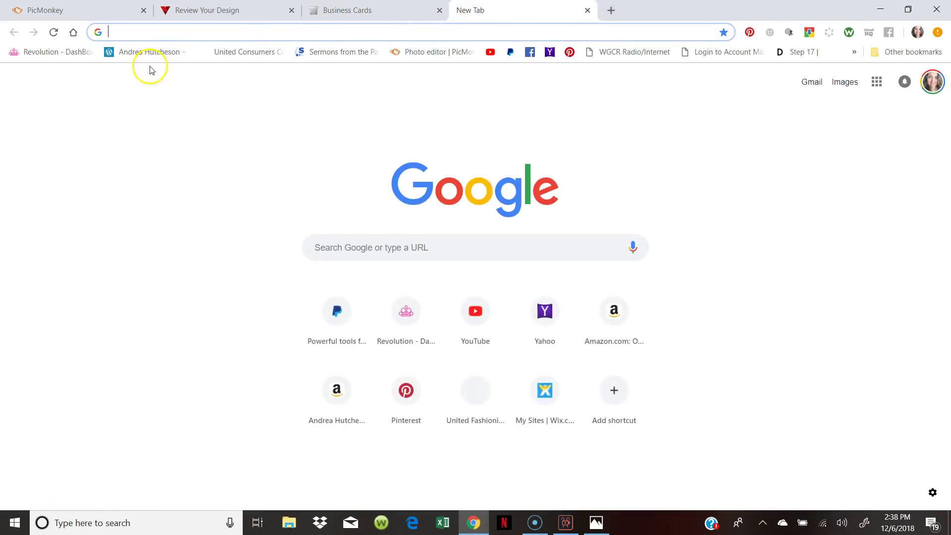
Search the back-office Resources library for 'logo' and review the six Independent Consultant Logos results
{"action": "left_click", "coordinate": [66, 52]}
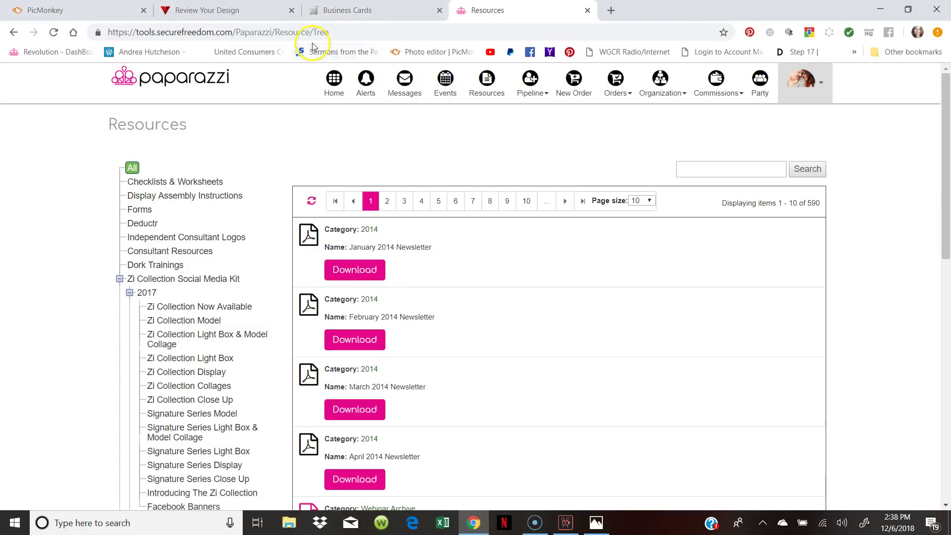
{"action": "left_click", "coordinate": [352, 130]}
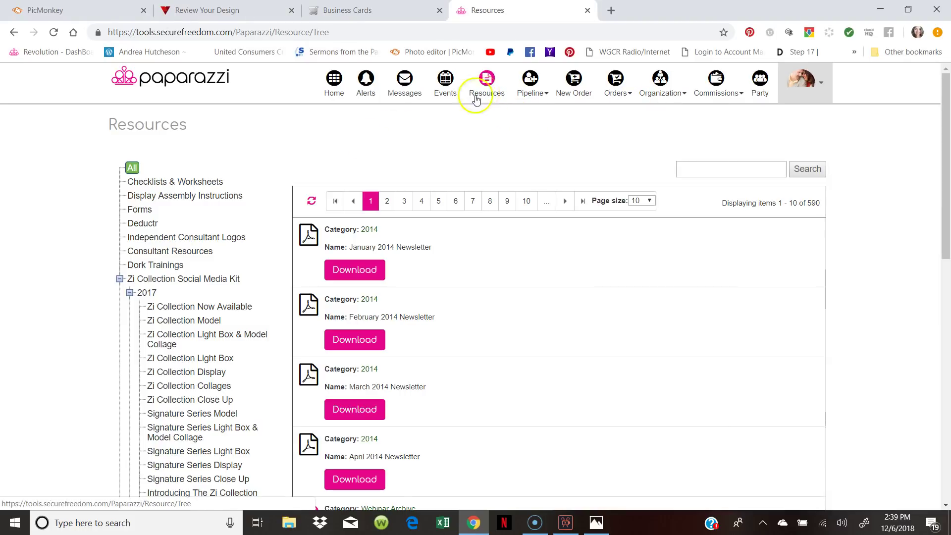
{"action": "left_click", "coordinate": [716, 173]}
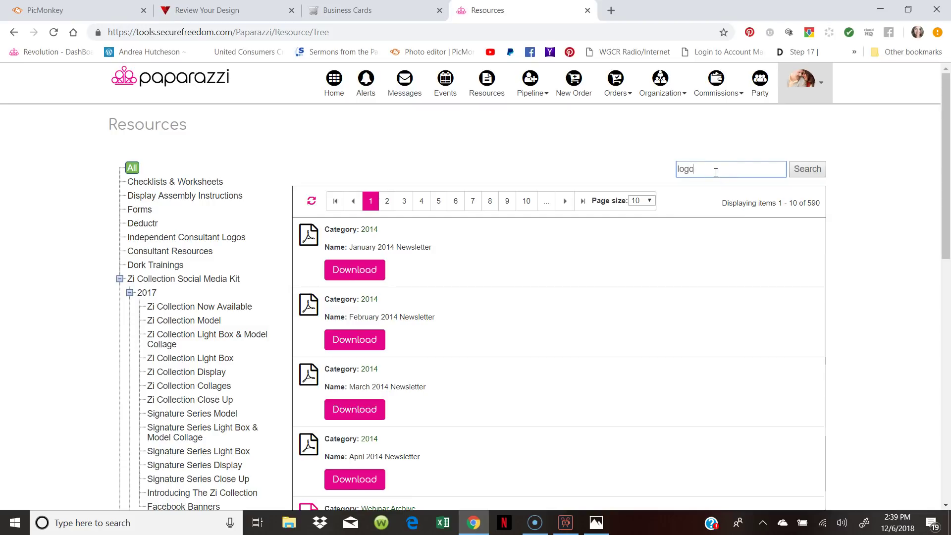
{"action": "left_click", "coordinate": [813, 173]}
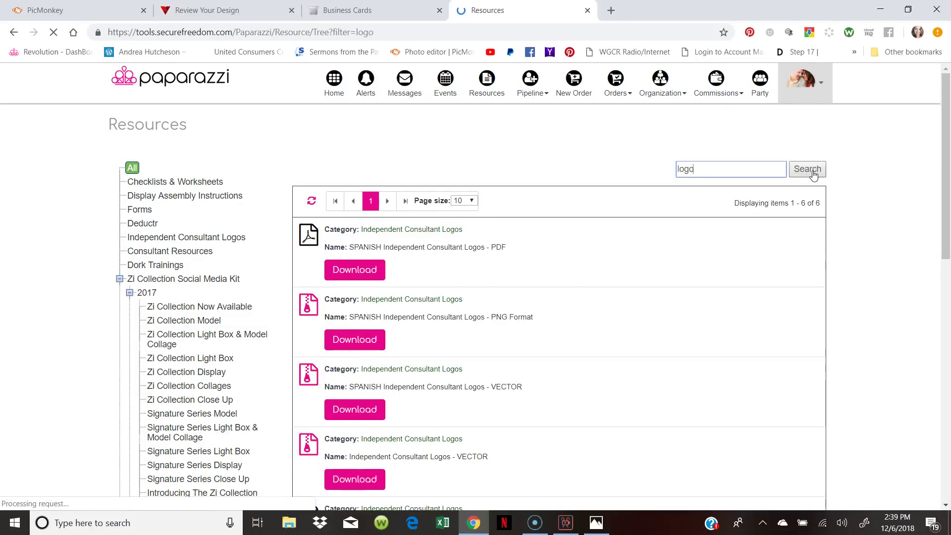
{"action": "scroll", "coordinate": [597, 212], "scroll_direction": "down", "scroll_amount": 3}
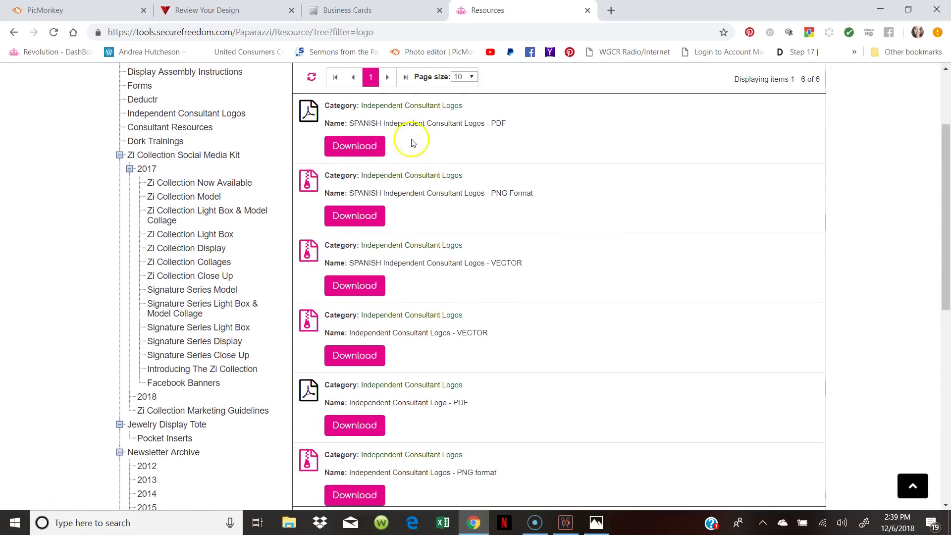
{"action": "scroll", "coordinate": [460, 183], "scroll_direction": "down", "scroll_amount": 1}
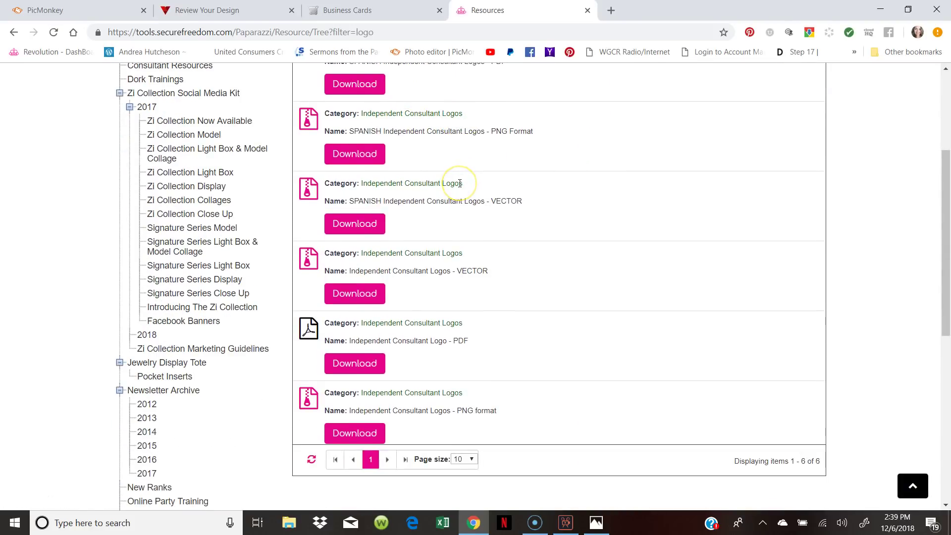
{"action": "scroll", "coordinate": [460, 183], "scroll_direction": "down", "scroll_amount": 1}
{"action": "scroll", "coordinate": [460, 187], "scroll_direction": "down", "scroll_amount": 1}
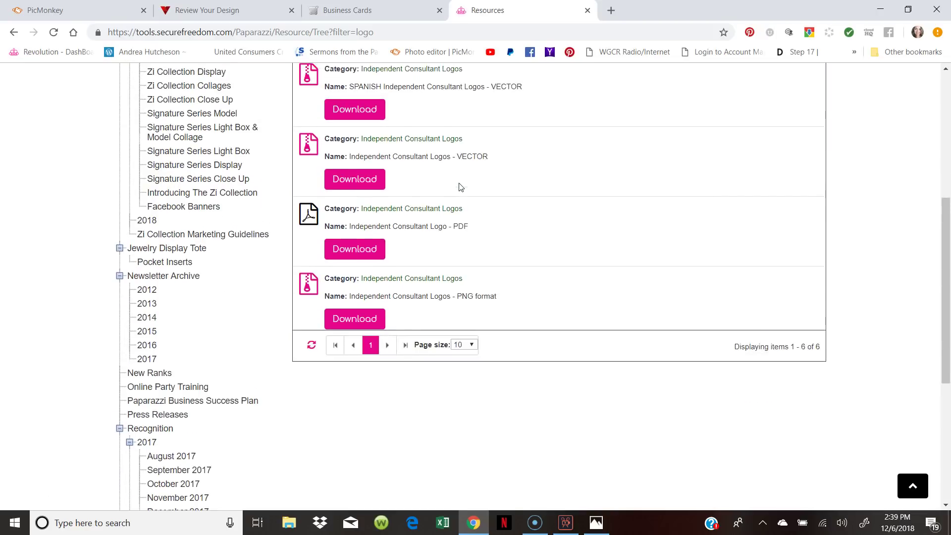
{"action": "scroll", "coordinate": [459, 184], "scroll_direction": "up", "scroll_amount": 2}
{"action": "scroll", "coordinate": [377, 317], "scroll_direction": "up", "scroll_amount": 2}
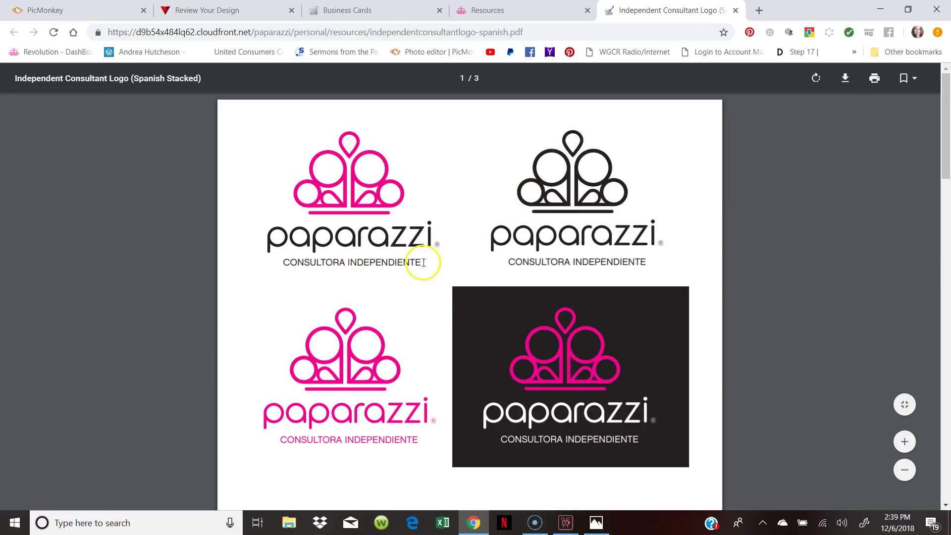
Page through the Spanish stacked consultant logo PDF, then return to the logo results
{"action": "scroll", "coordinate": [624, 195], "scroll_direction": "down", "scroll_amount": 15}
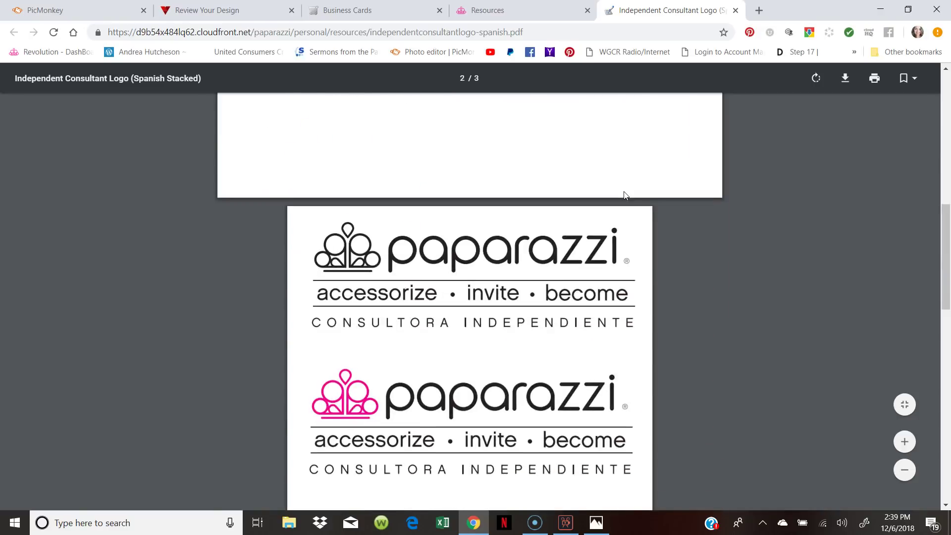
{"action": "scroll", "coordinate": [625, 193], "scroll_direction": "down", "scroll_amount": 10}
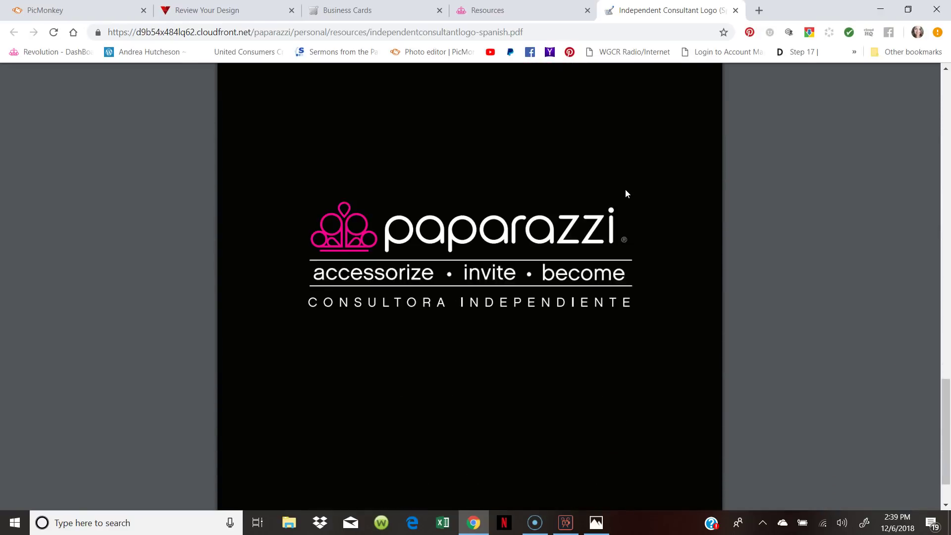
{"action": "left_click", "coordinate": [488, 10]}
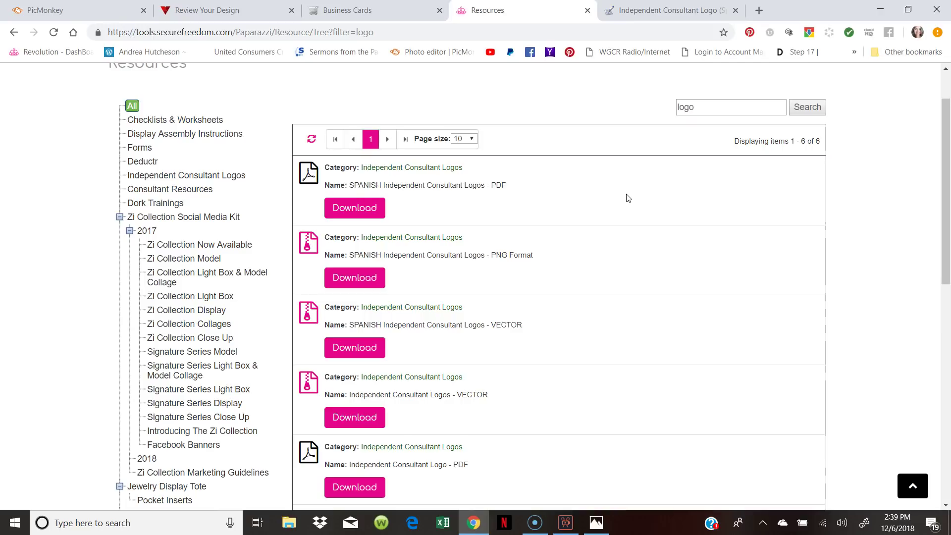
{"action": "left_click", "coordinate": [586, 212]}
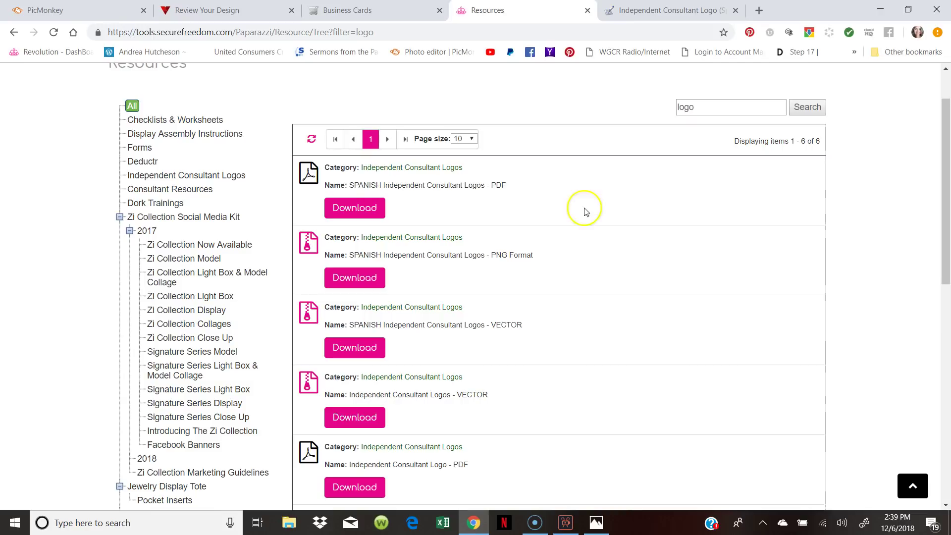